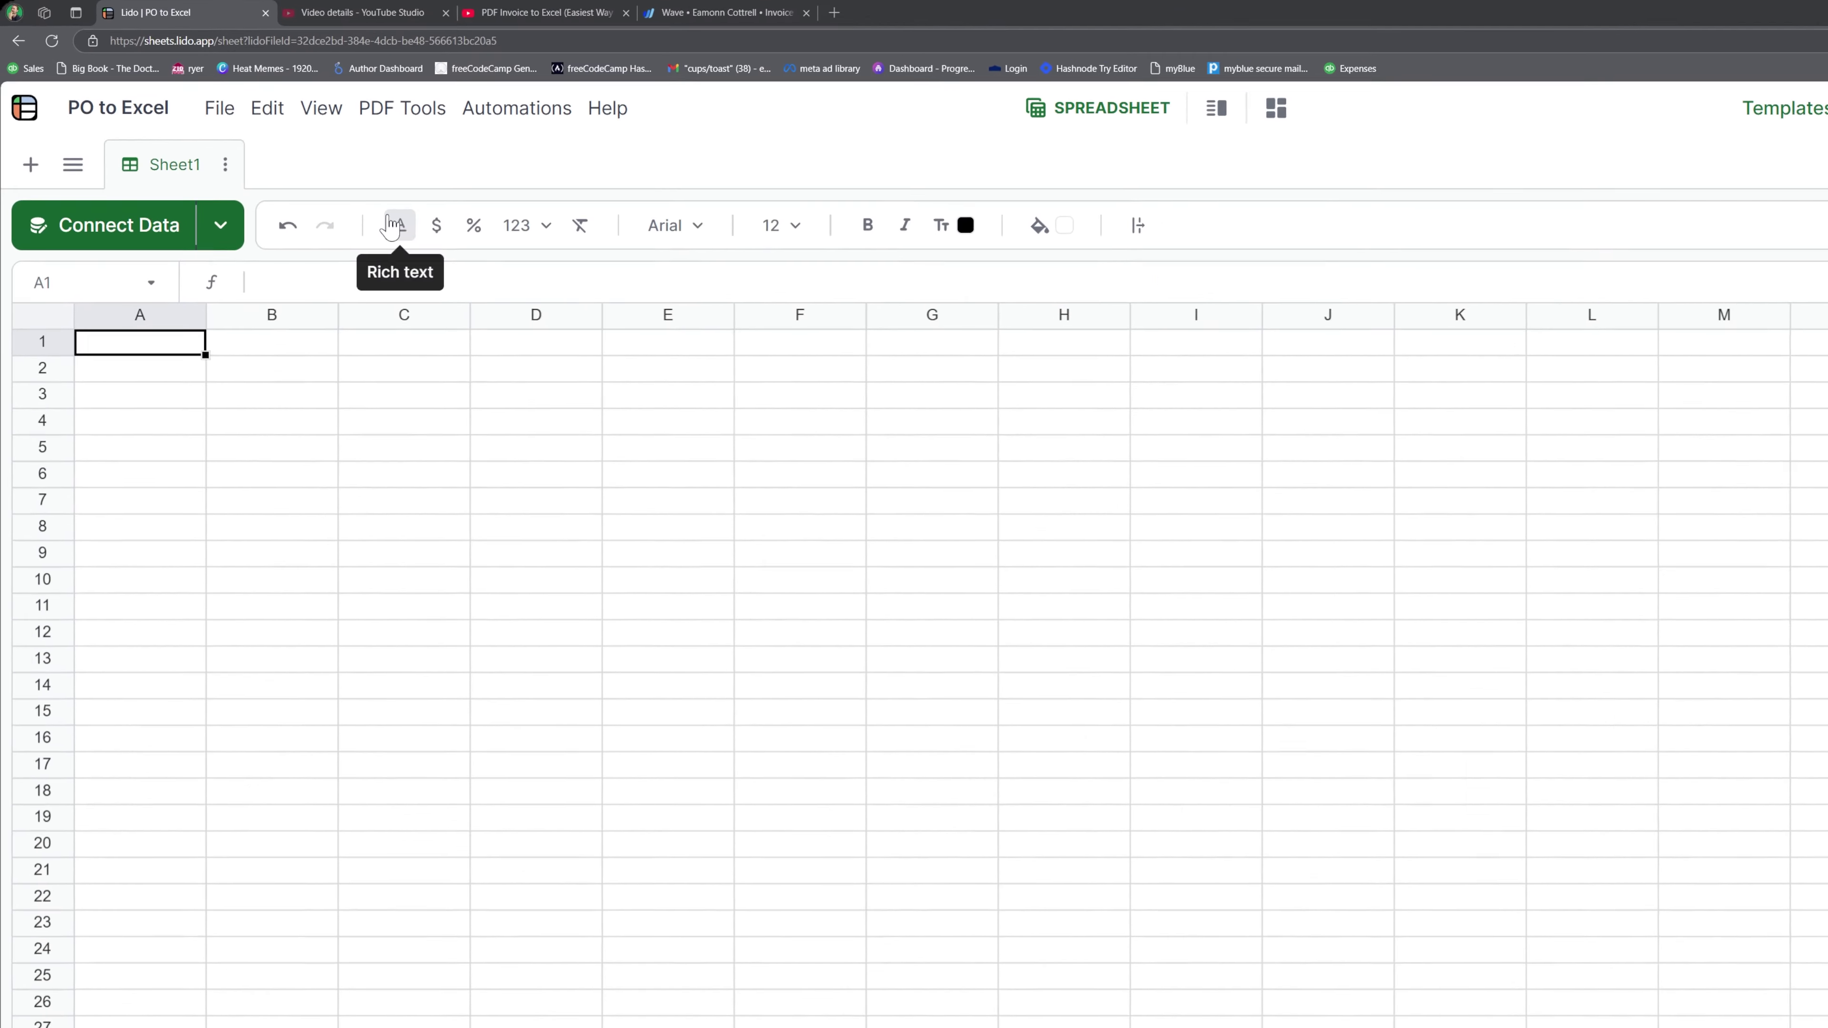
Start the PDF Data Extractor on Sheet1 and upload the purchase order file whose name begins with Purchase-Order-Template-01.
left_click(399, 118)
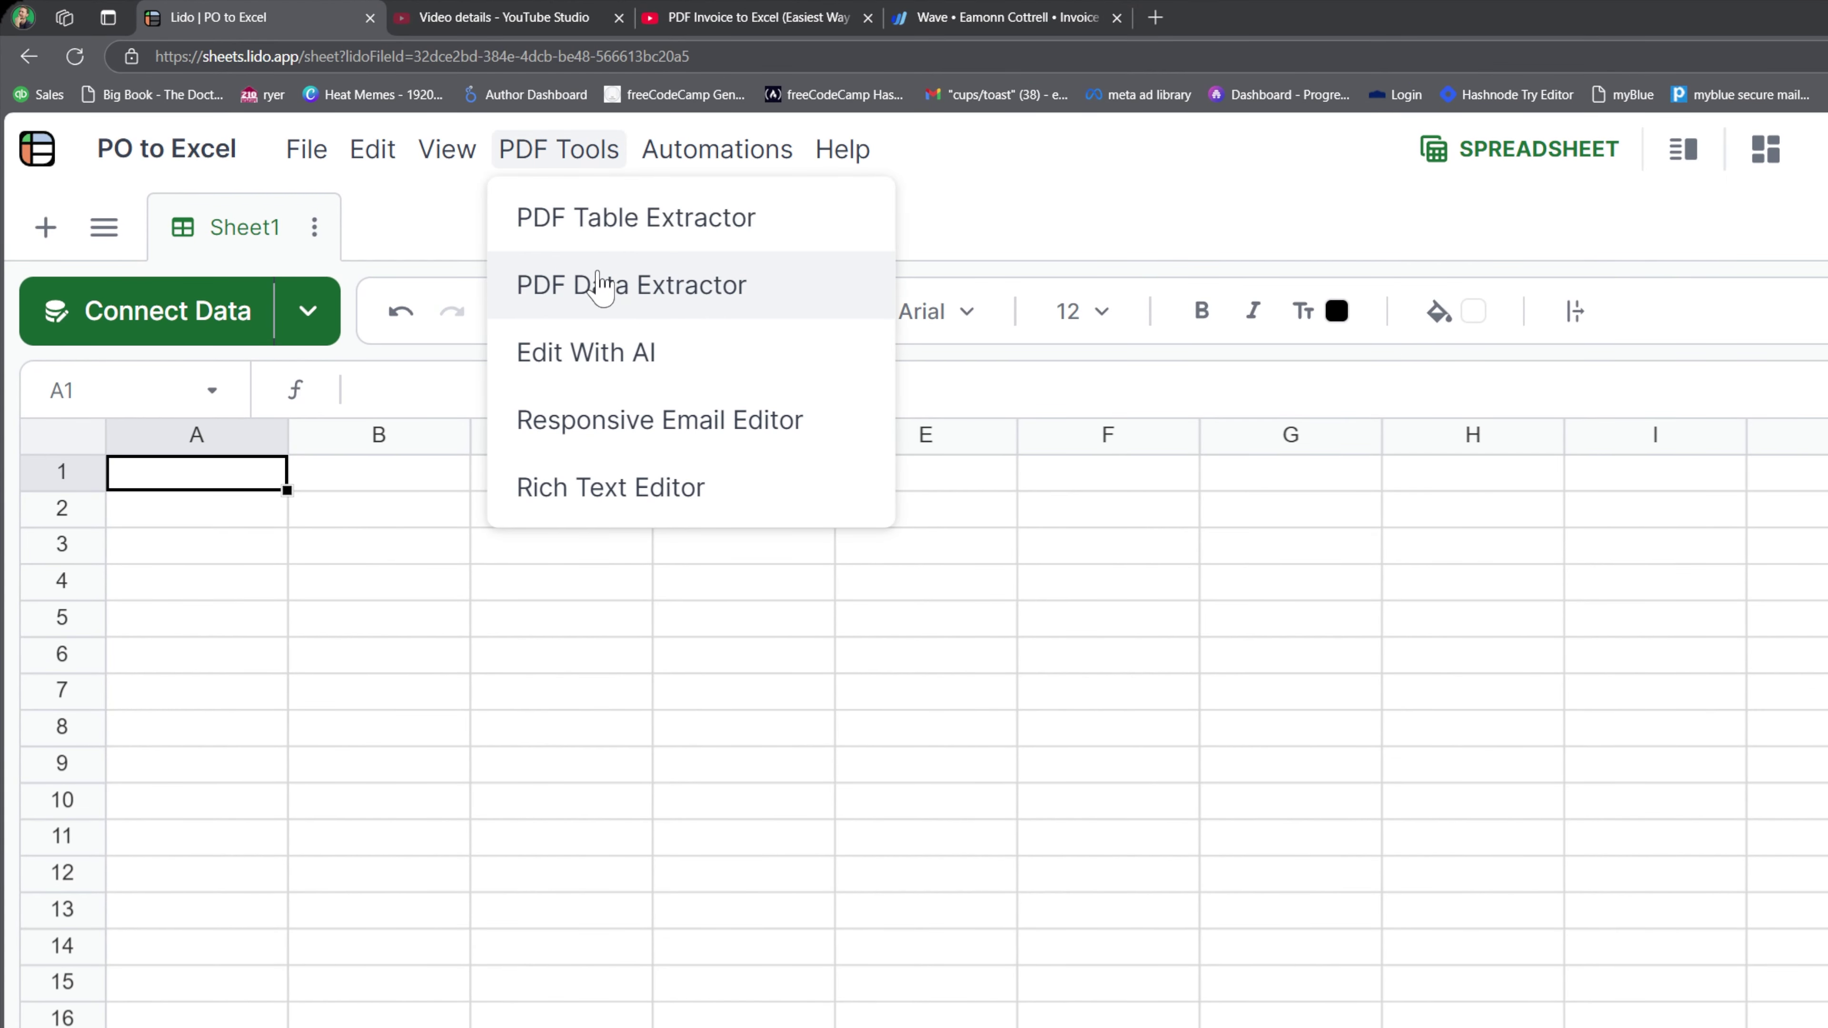
left_click(611, 301)
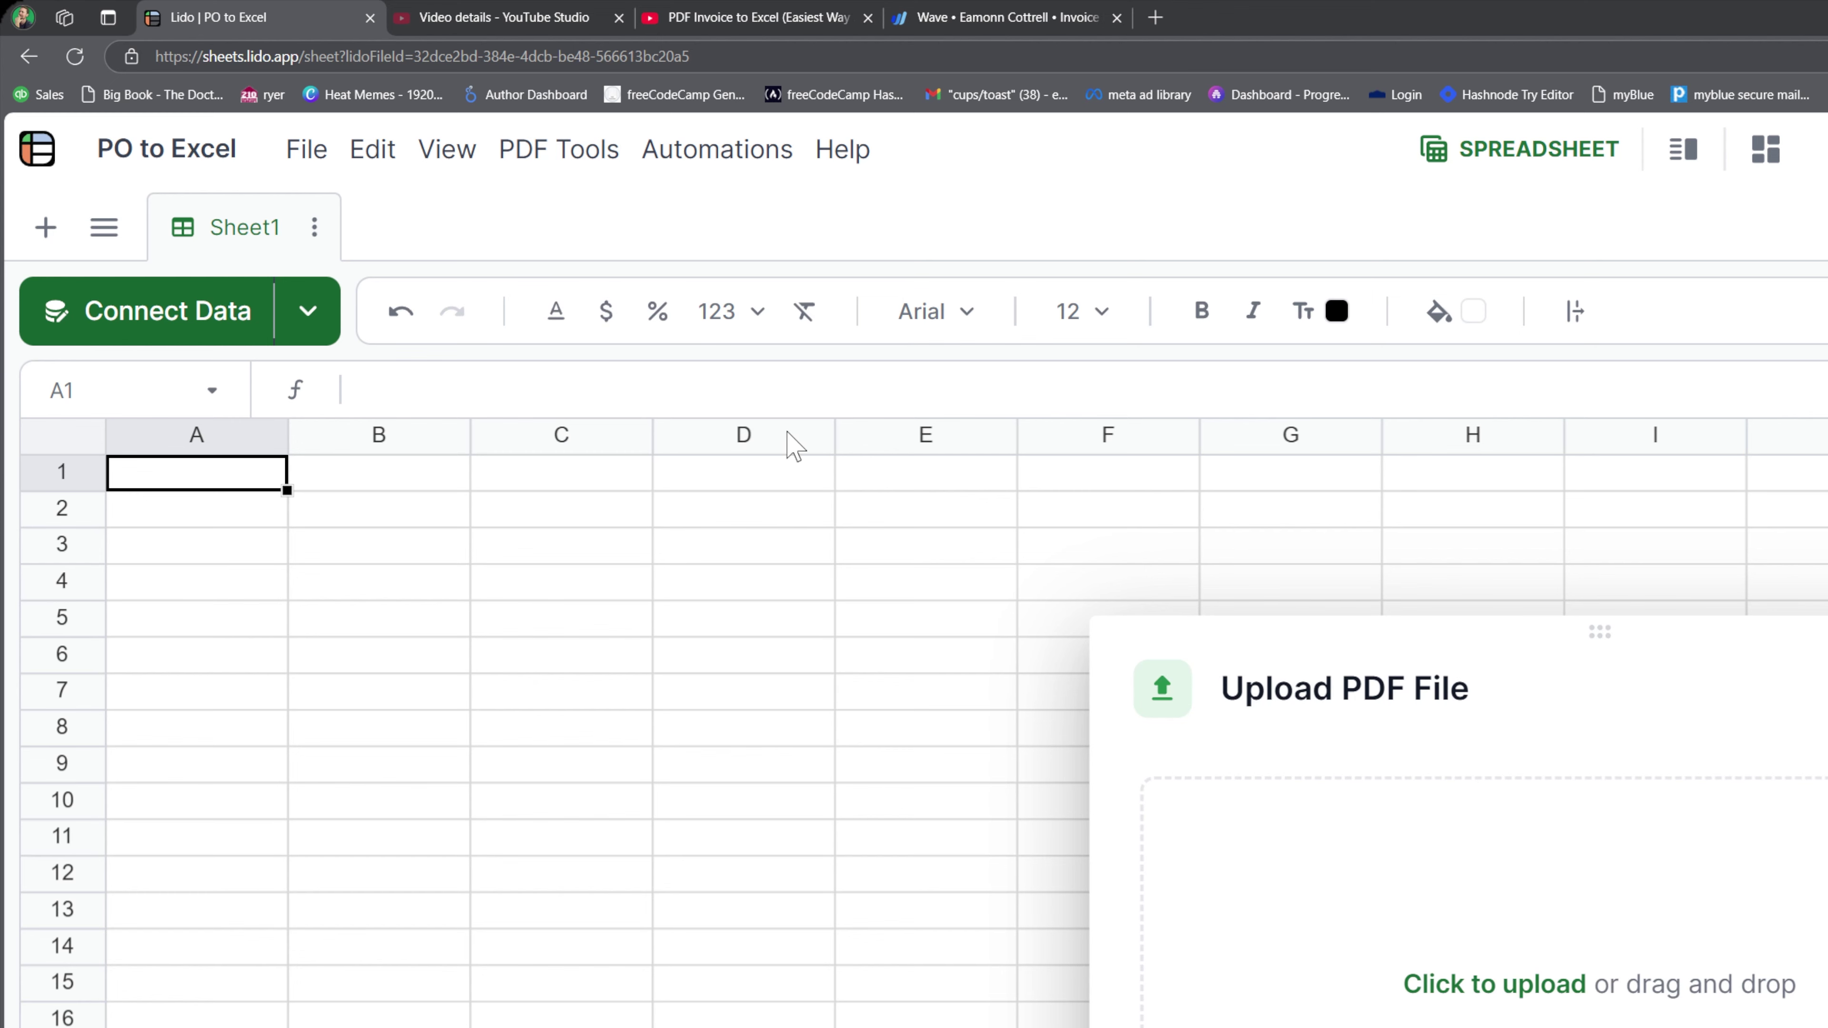
right_click(227, 475)
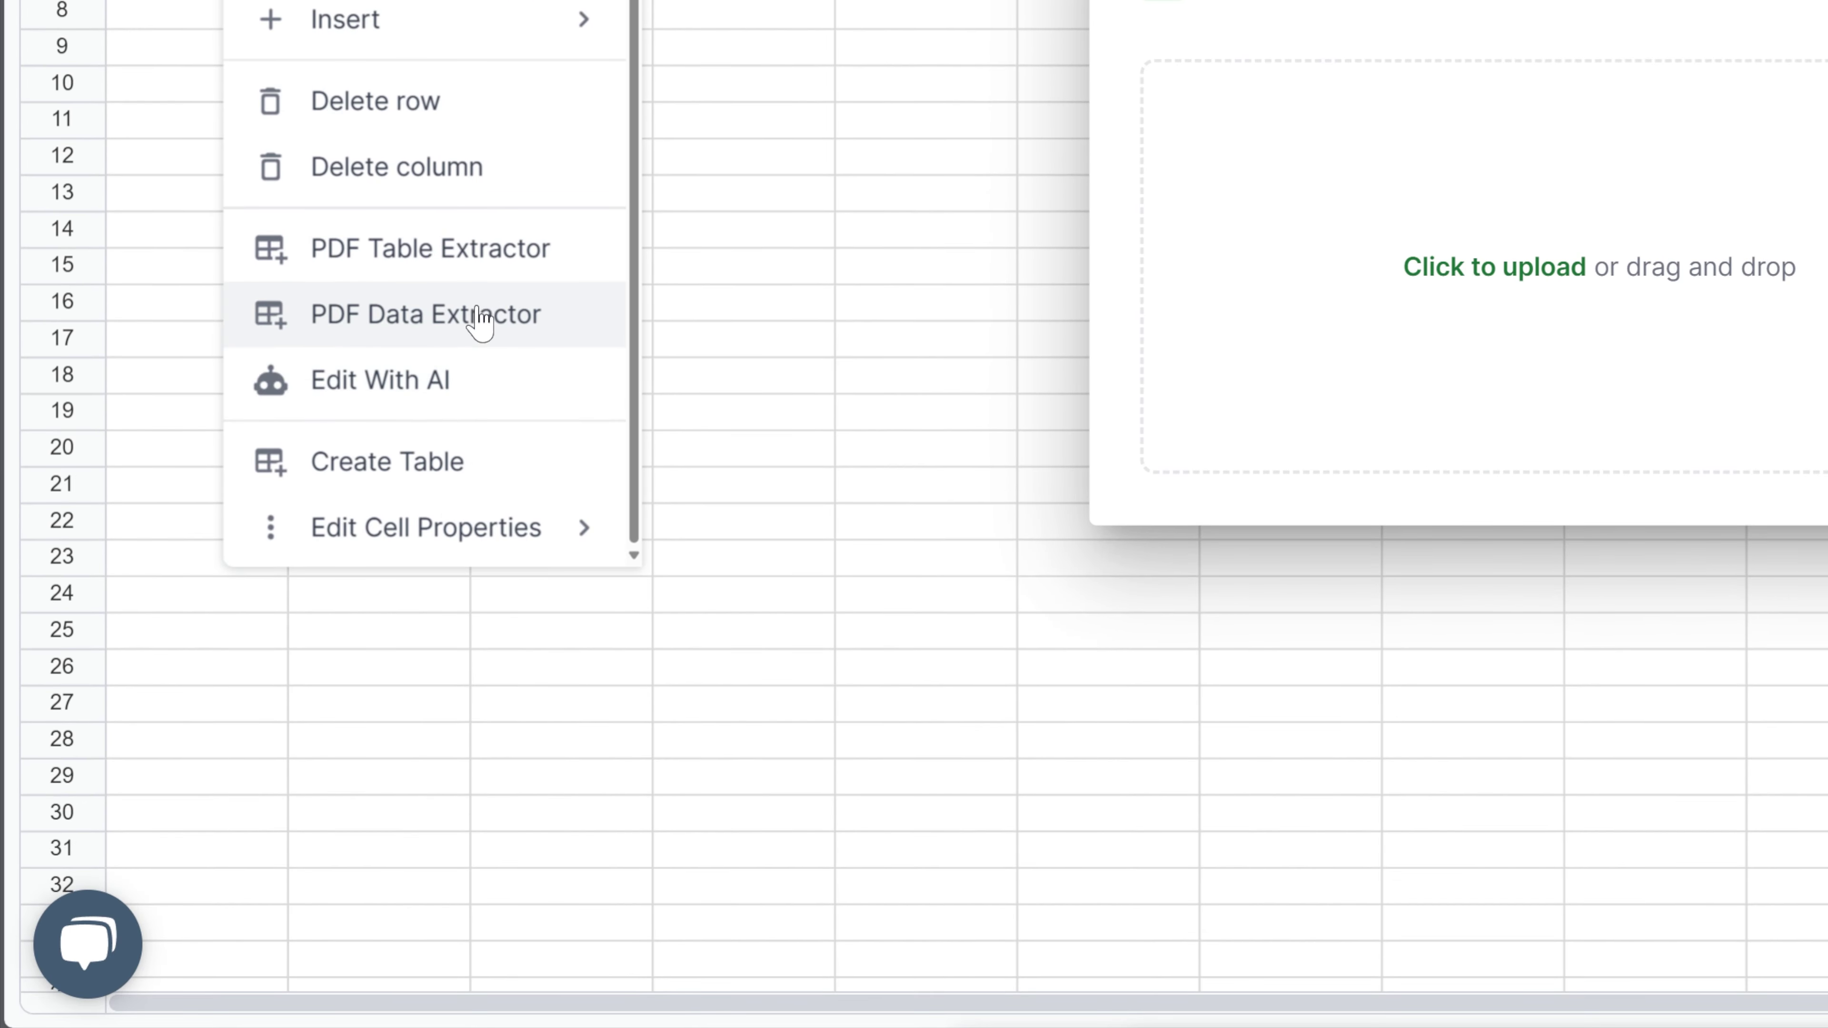
left_click(1476, 271)
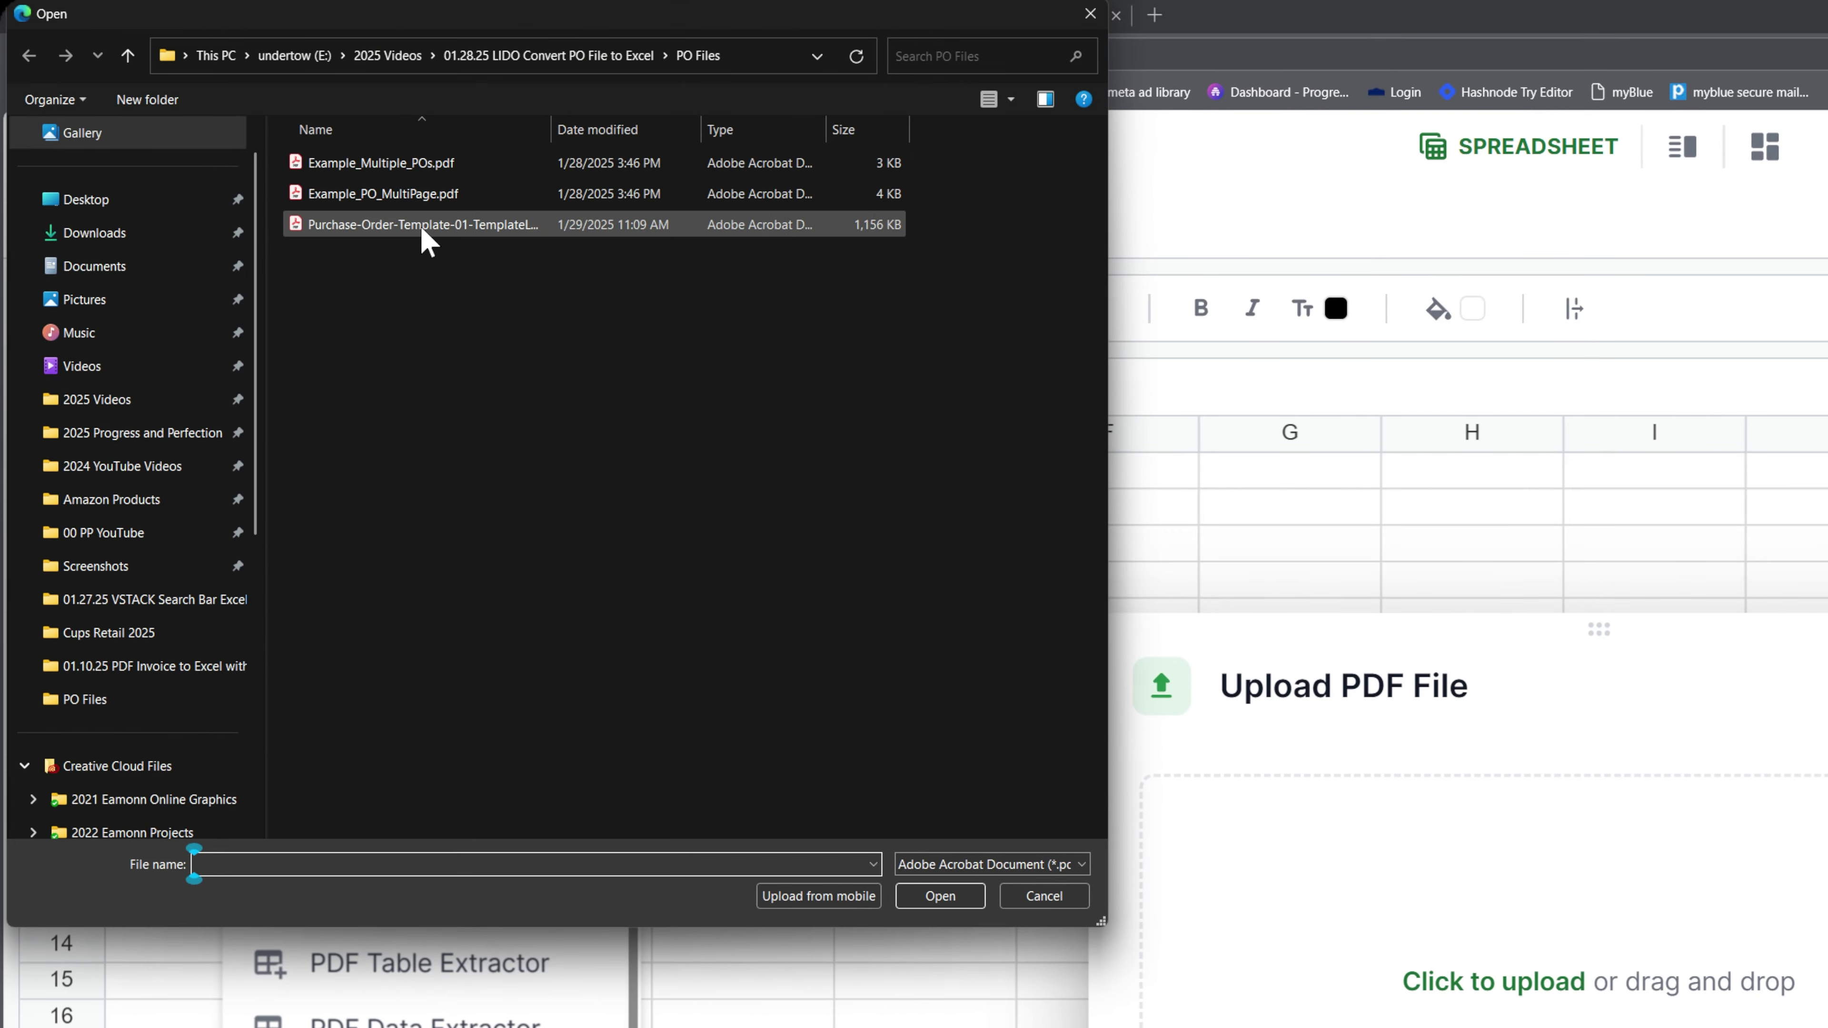
double_click(425, 237)
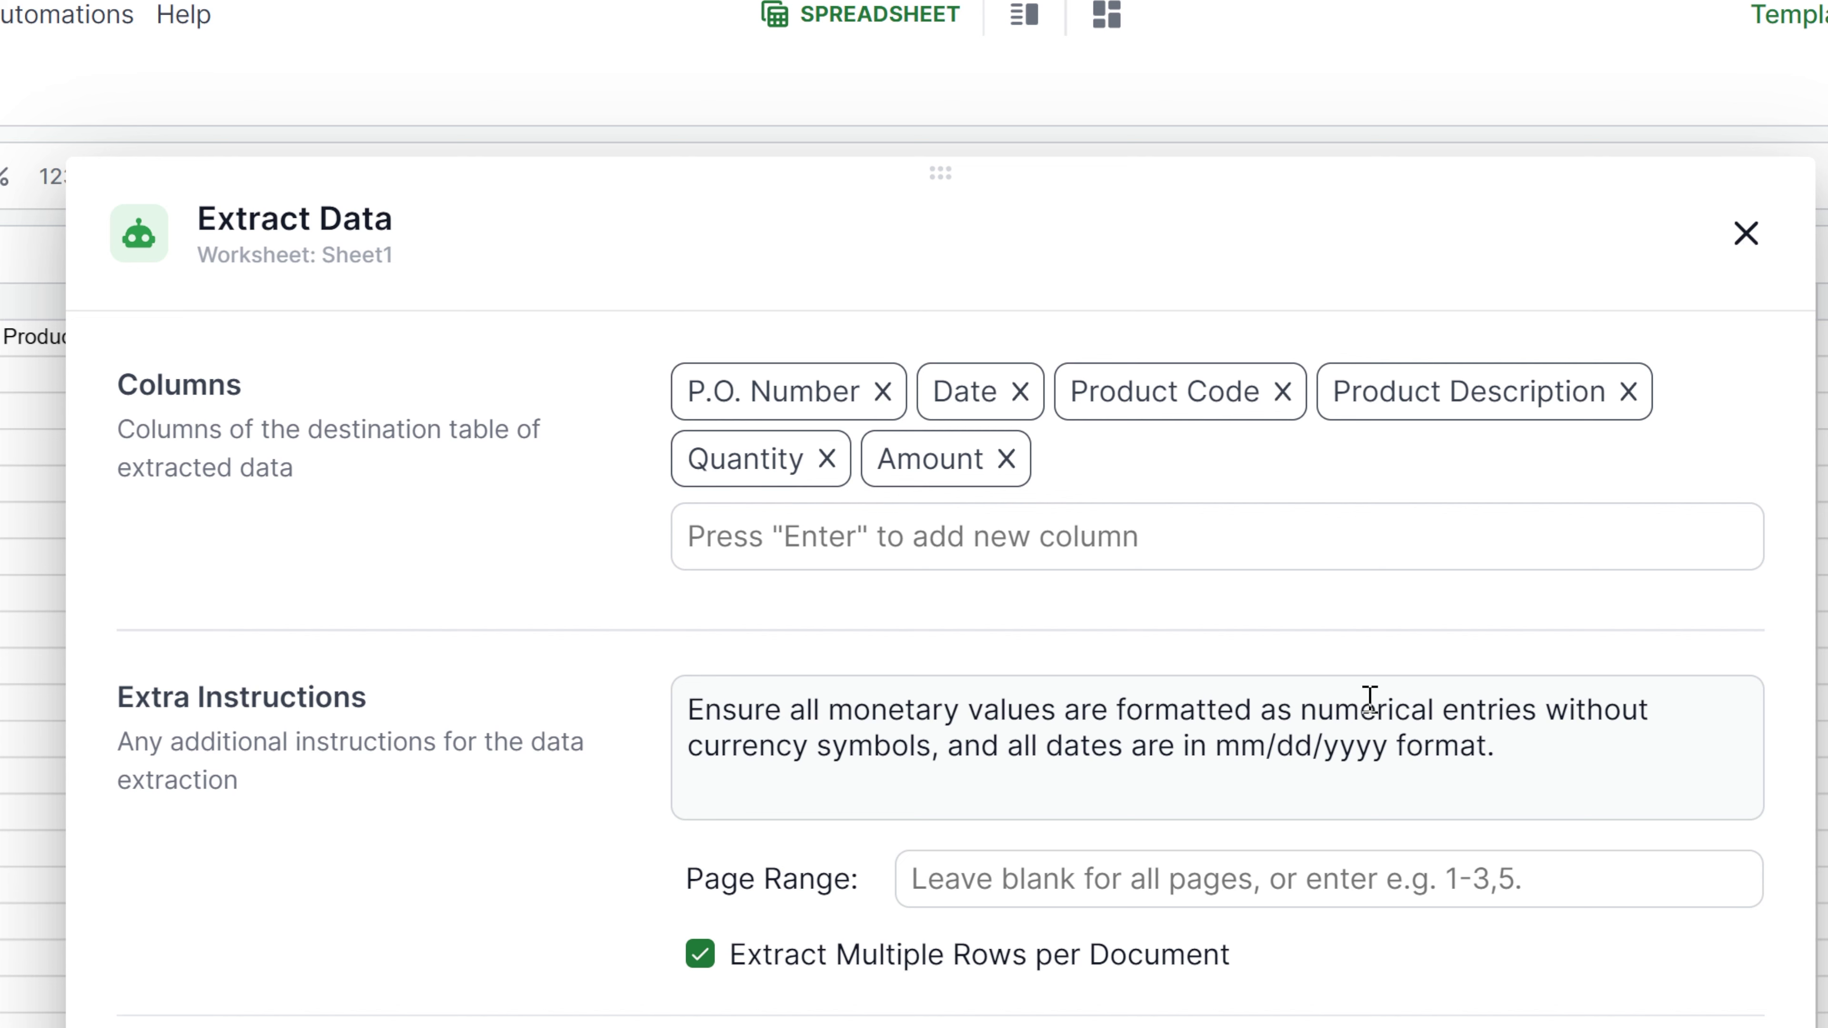
Review the suggested extra instructions and the Extract Multiple Rows per Document option of the extraction setup.
left_click_drag(1542, 749, 694, 709)
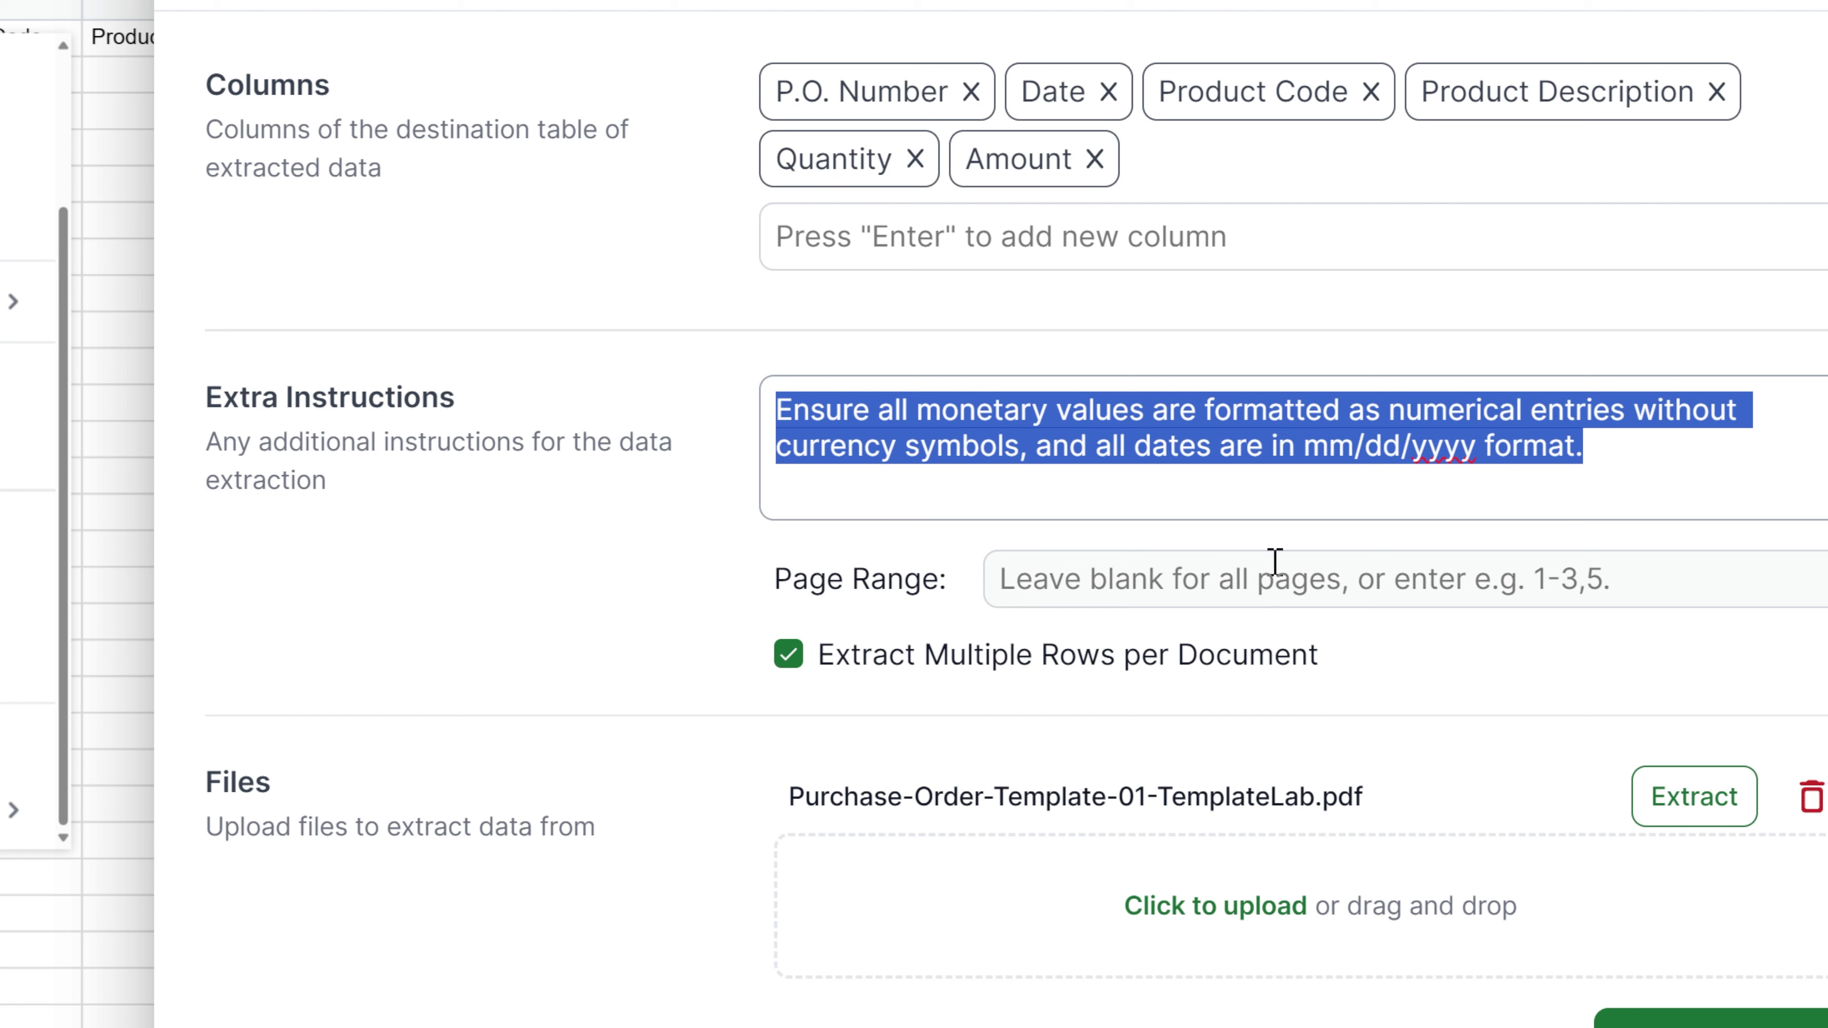
mouse_move(881, 666)
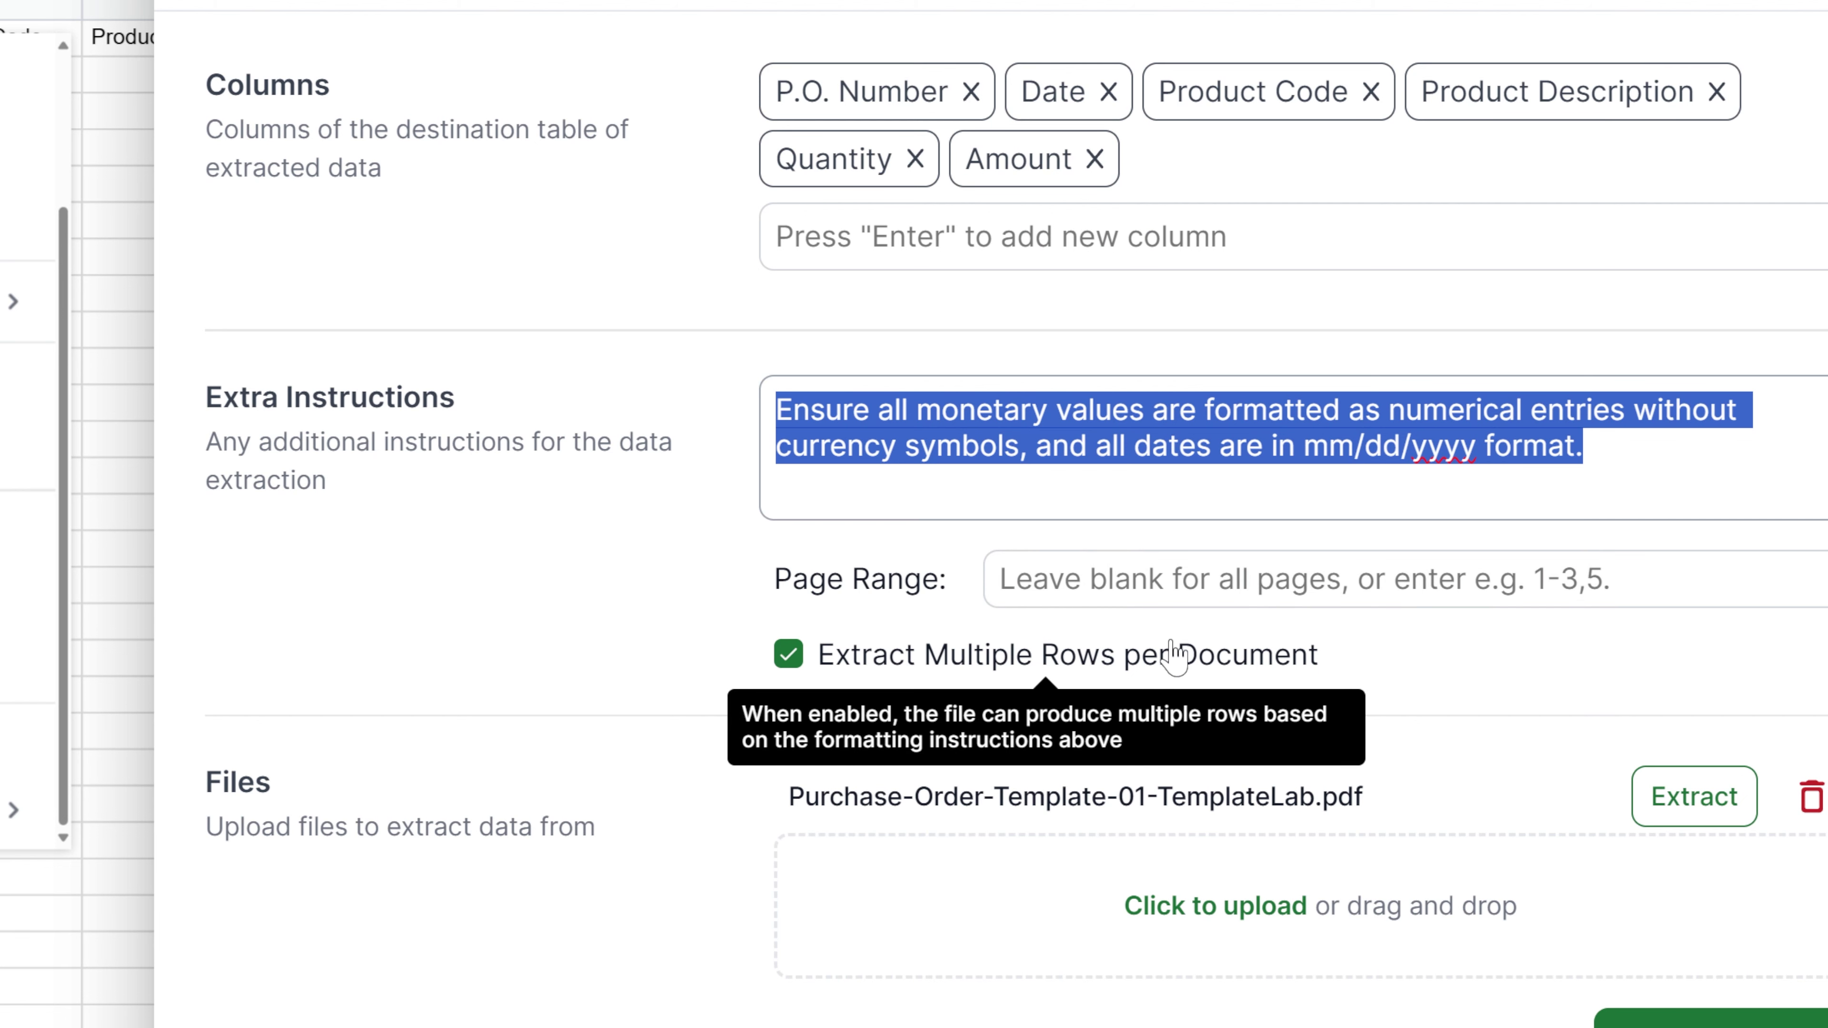
left_click(1302, 666)
left_click(1299, 665)
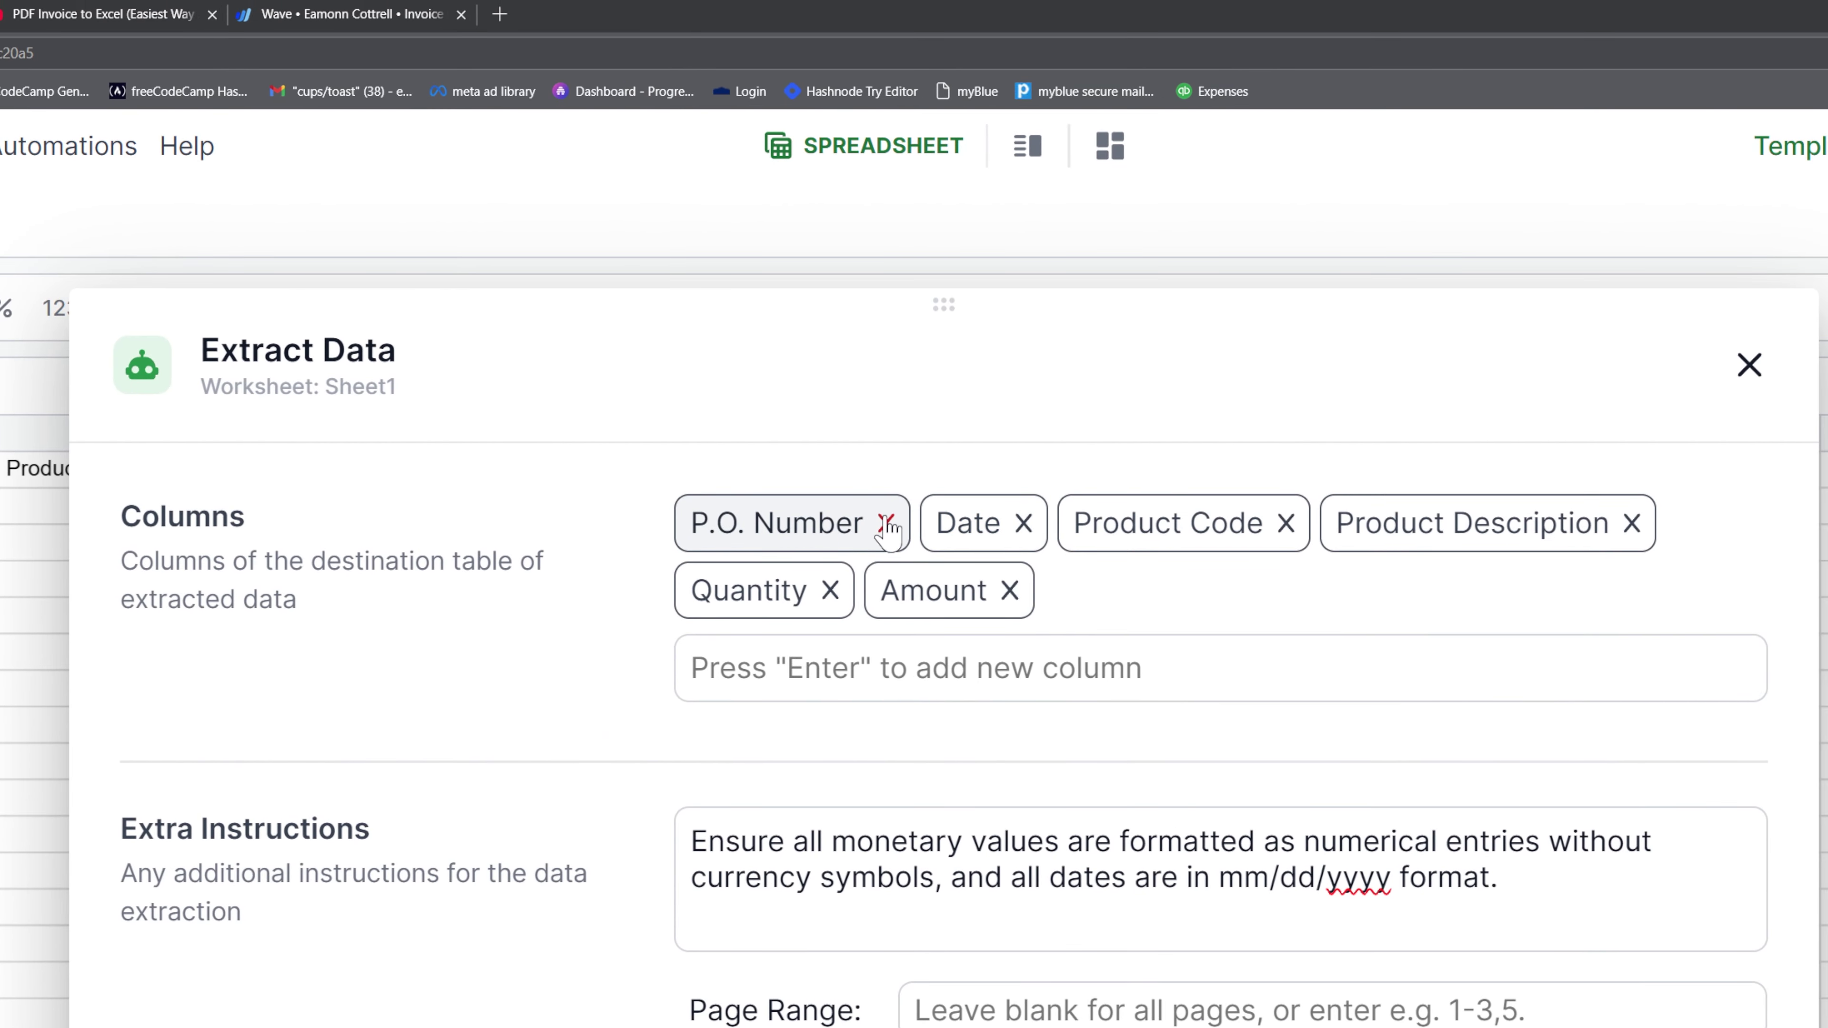
Move the Extract Data window aside and examine the suggested column headers in row 1 of the sheet.
left_click_drag(641, 306, 1102, 441)
left_click(328, 531)
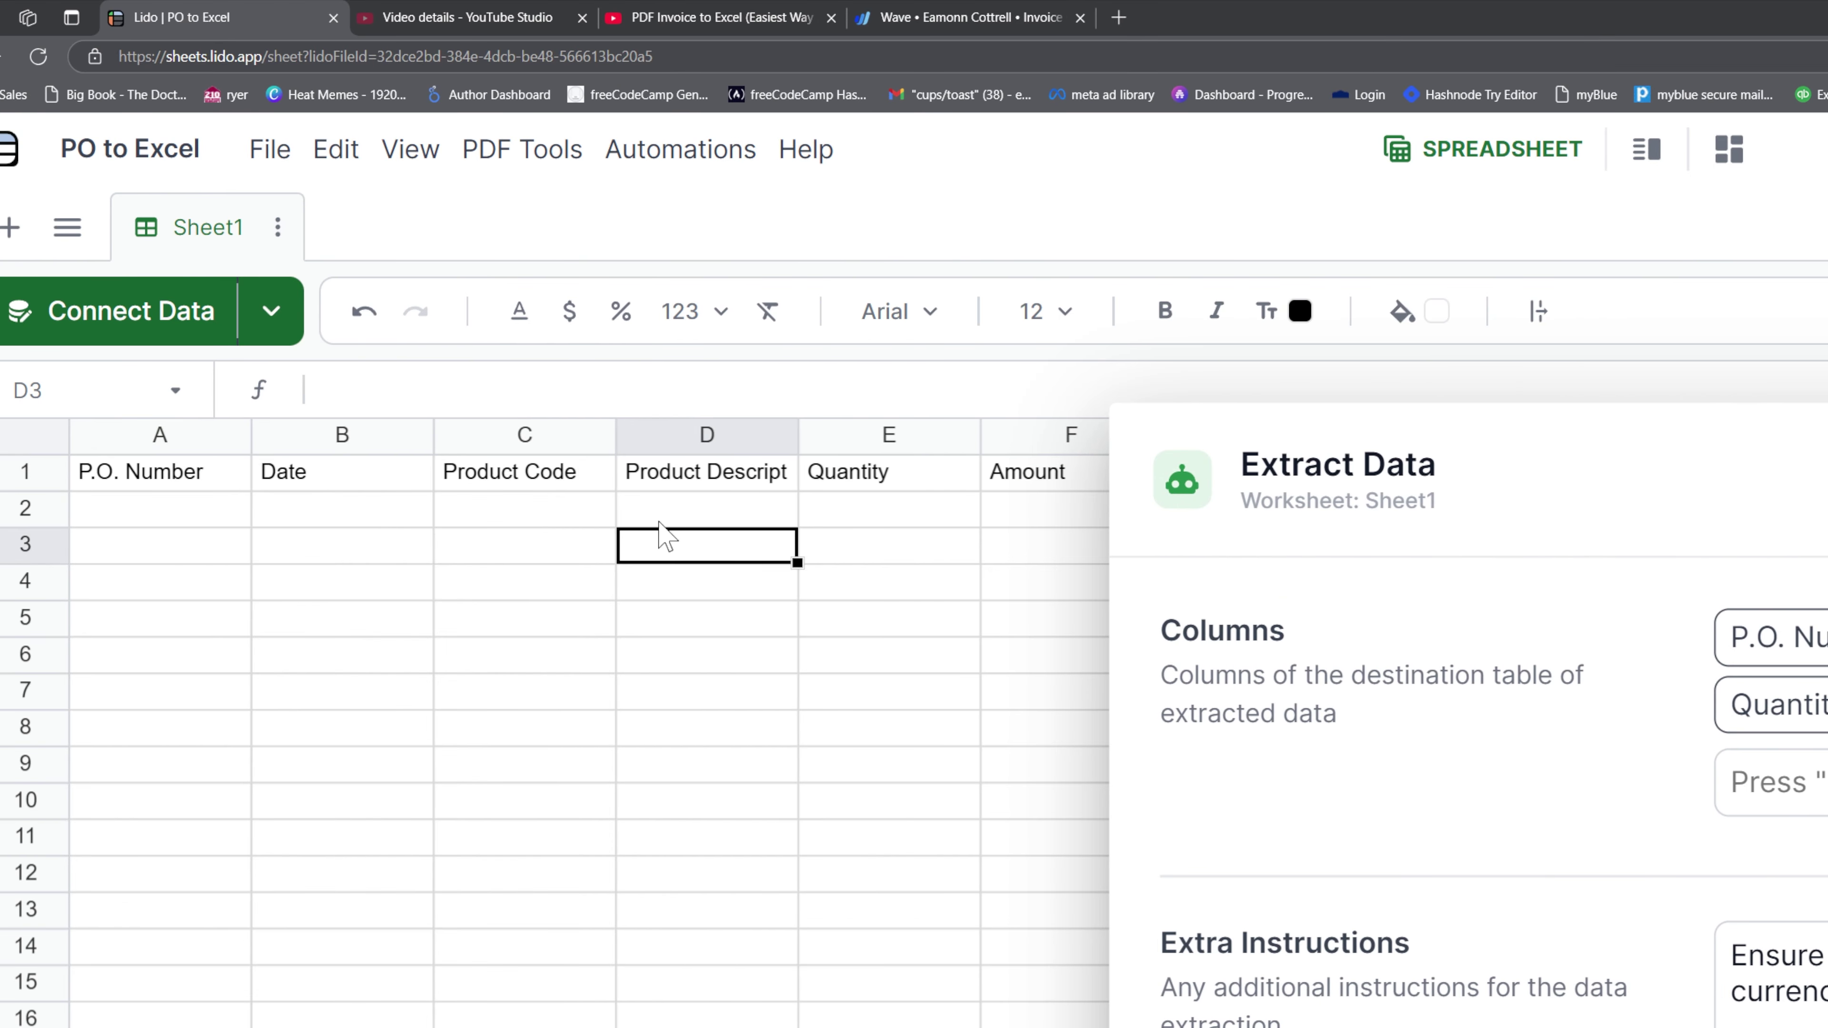
left_click(173, 481)
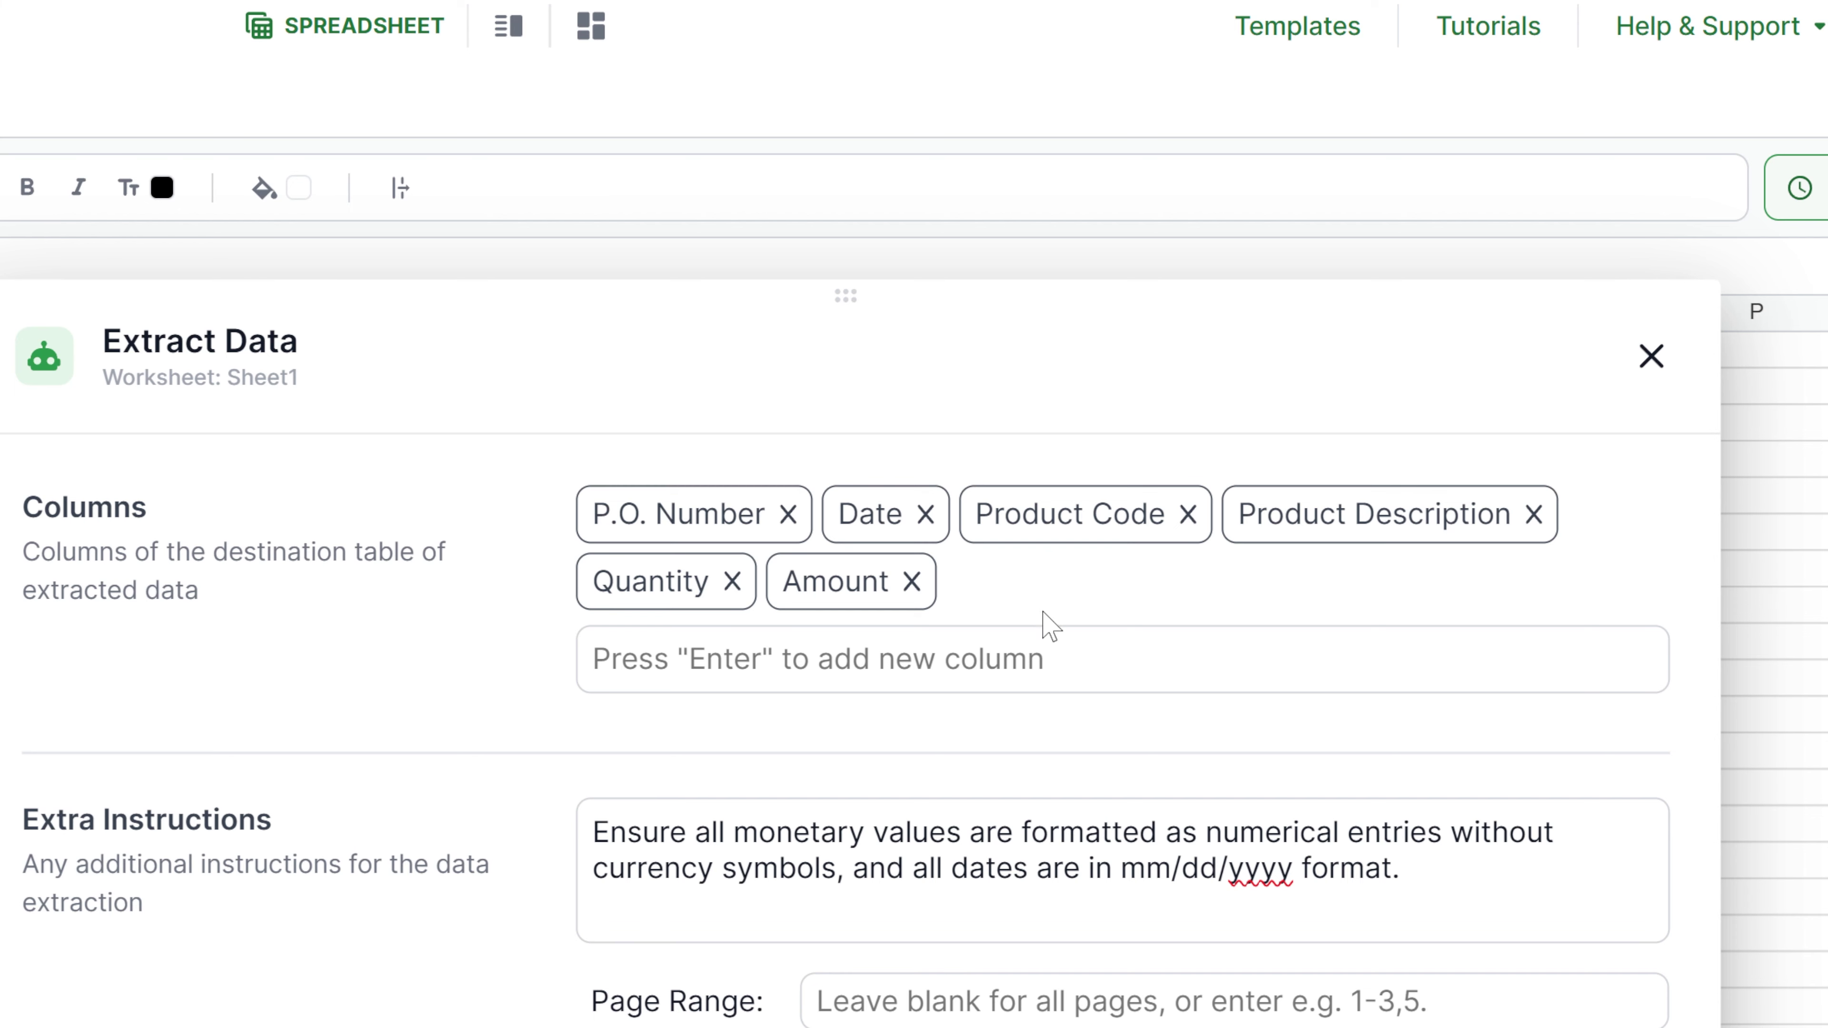
Switch to Acrobat to examine the purchase order template PDF, and return to the Lido spreadsheet.
mouse_move(943, 1012)
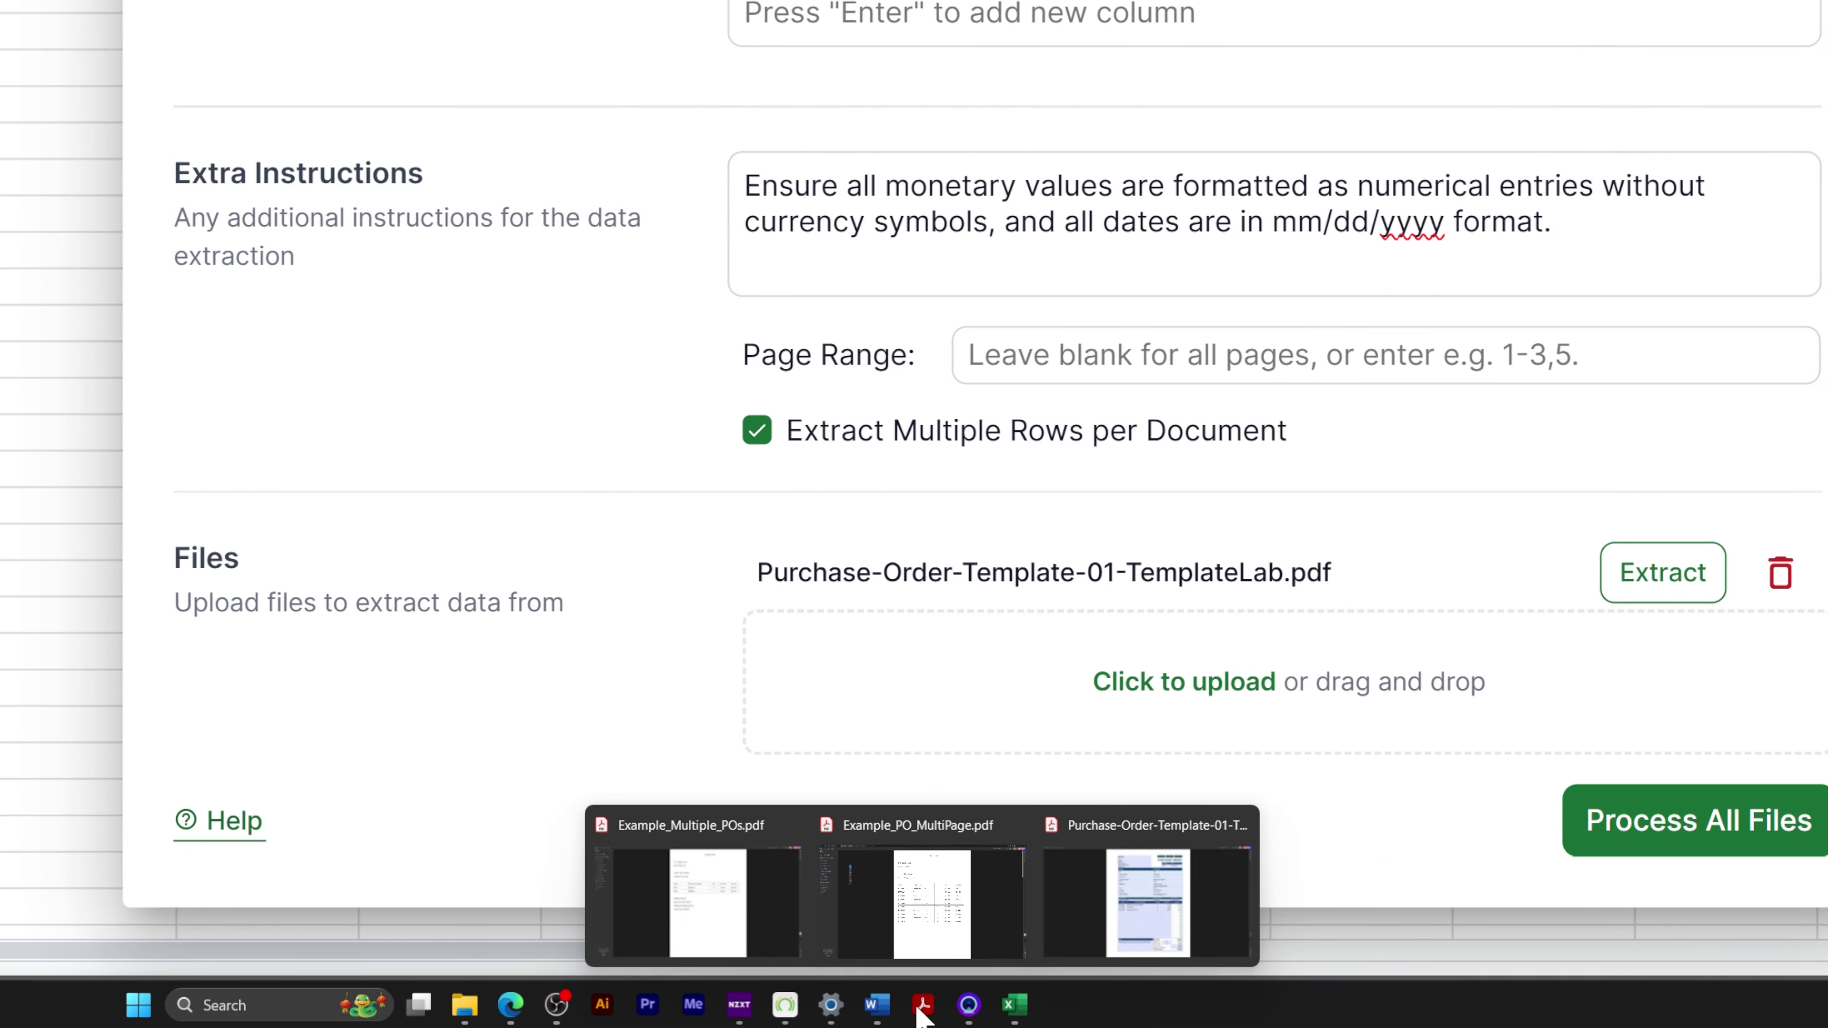
left_click(1008, 923)
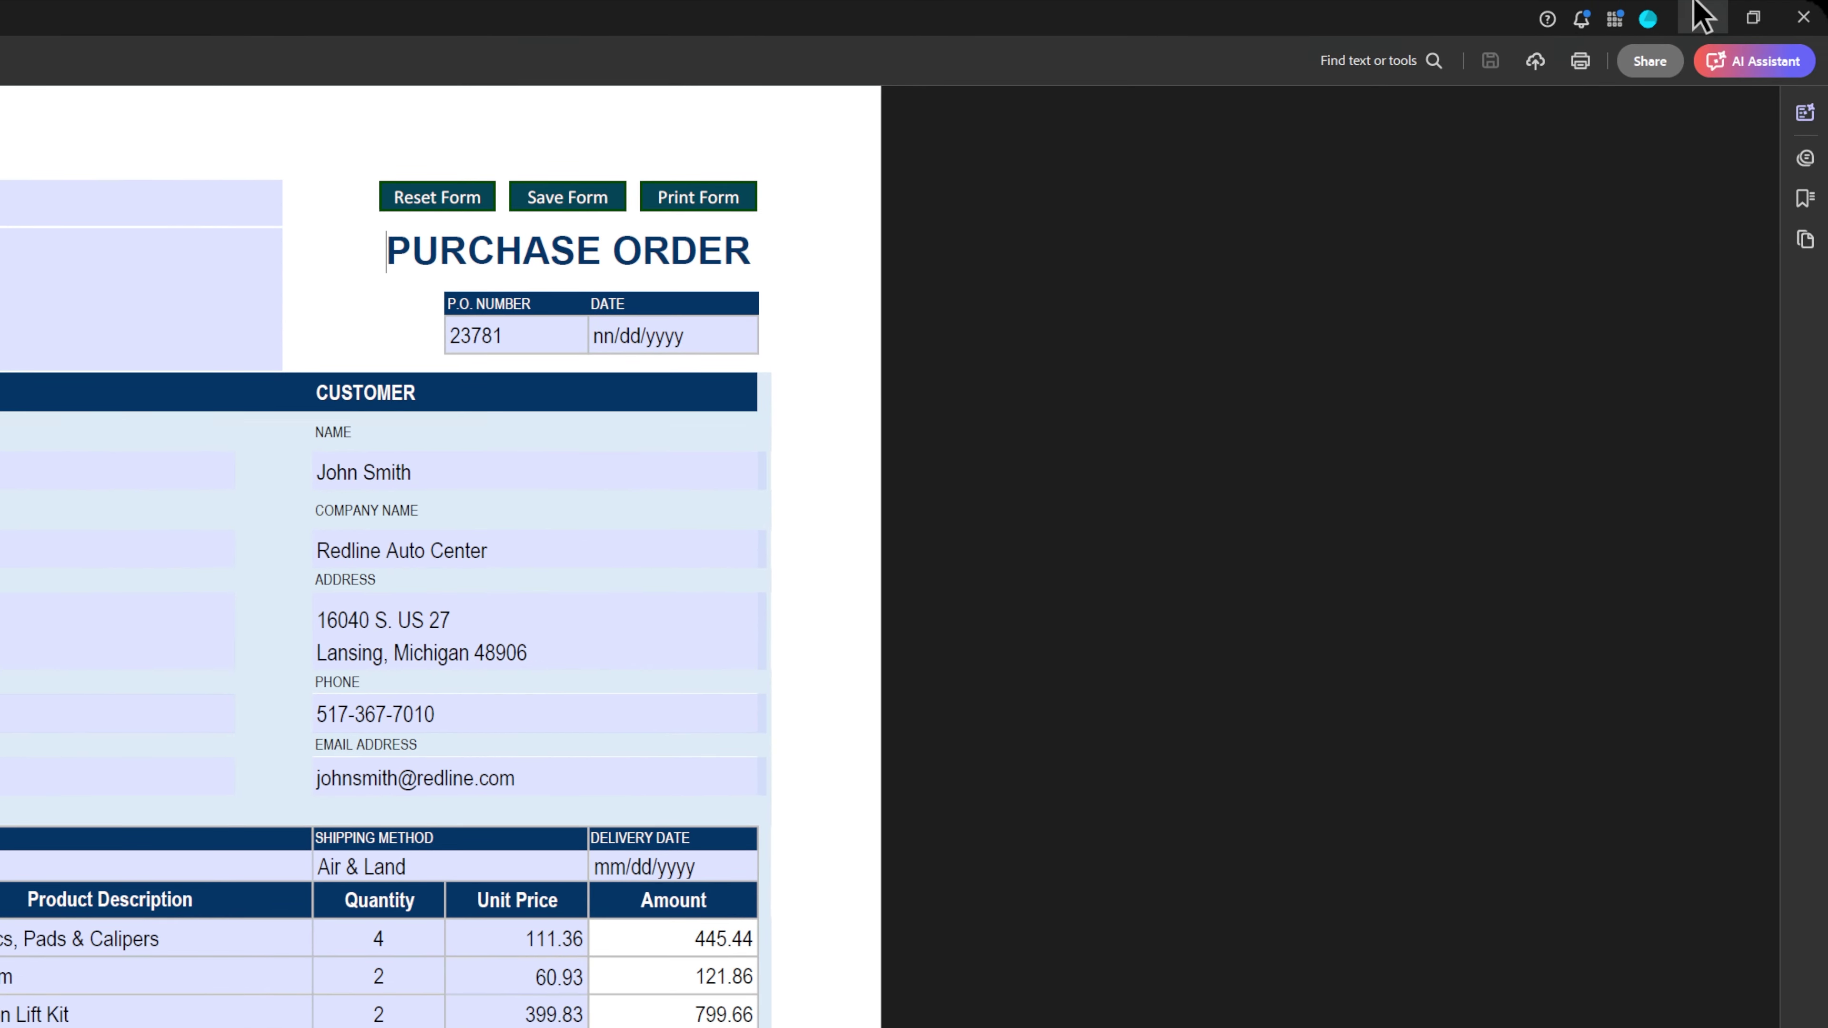
left_click(1706, 17)
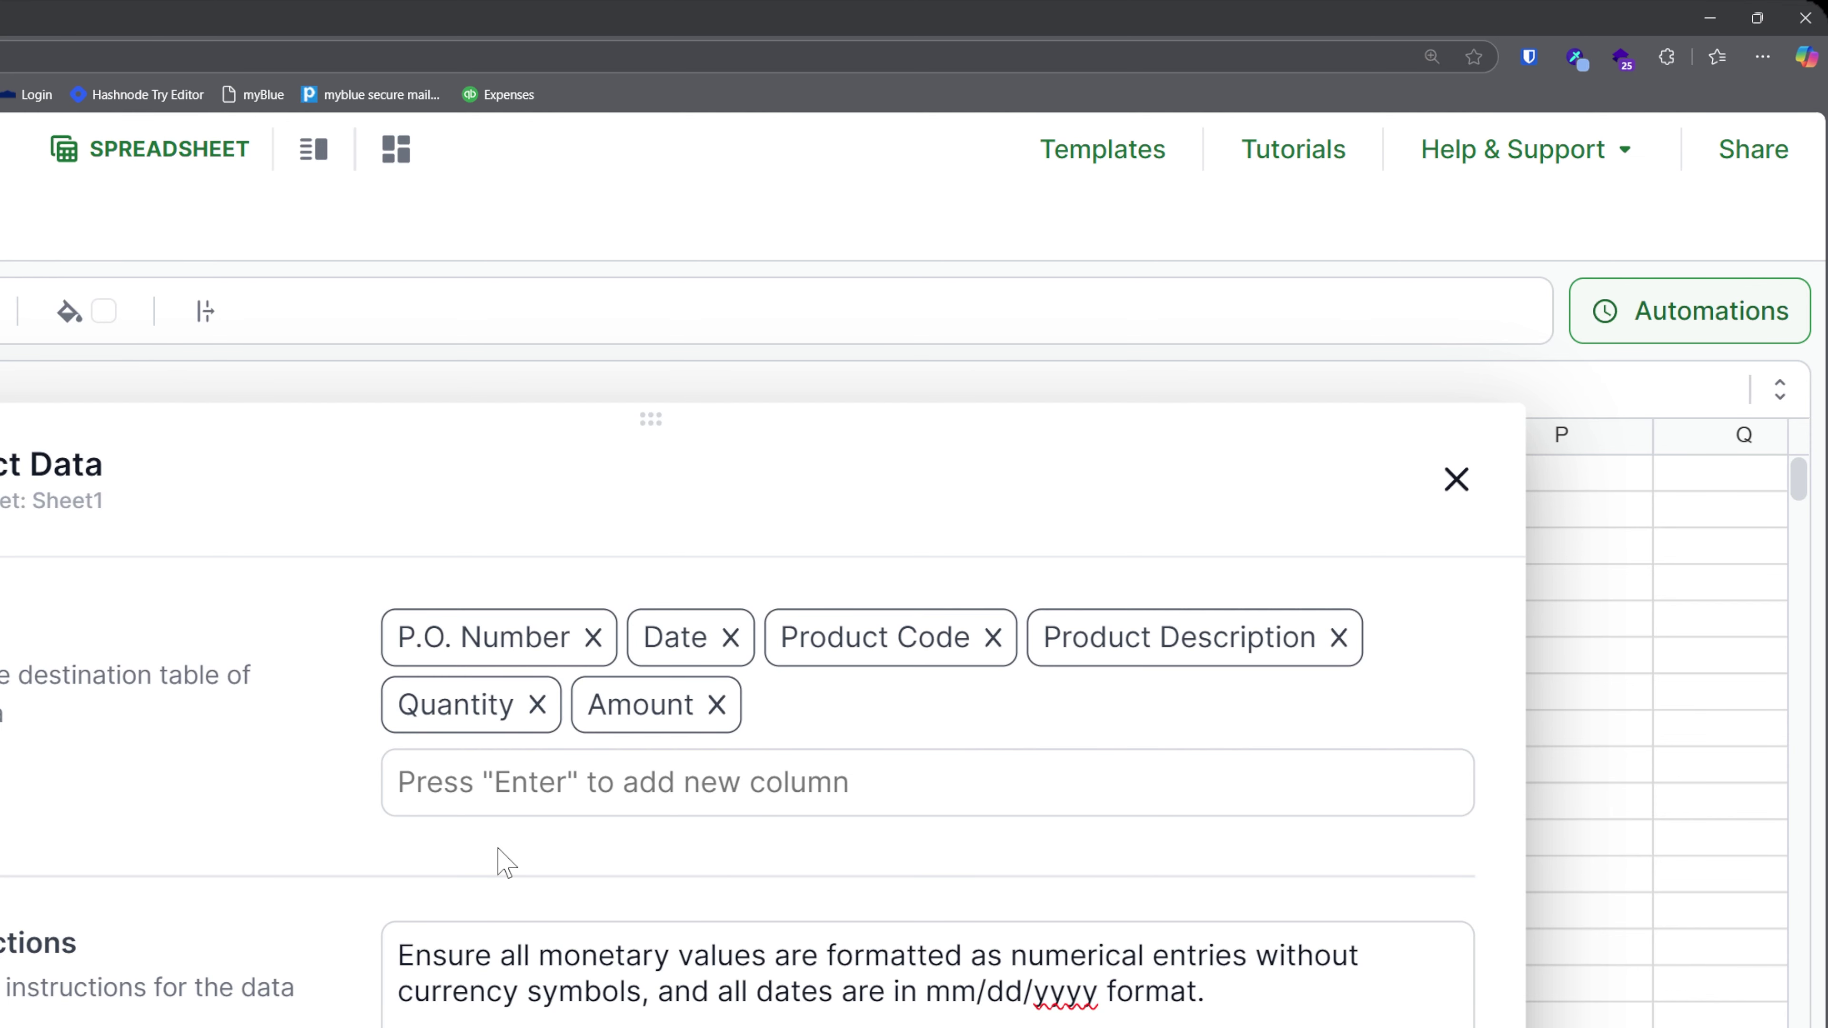
Remove all six suggested extraction columns, from P.O. Number through Amount.
double_click(593, 637)
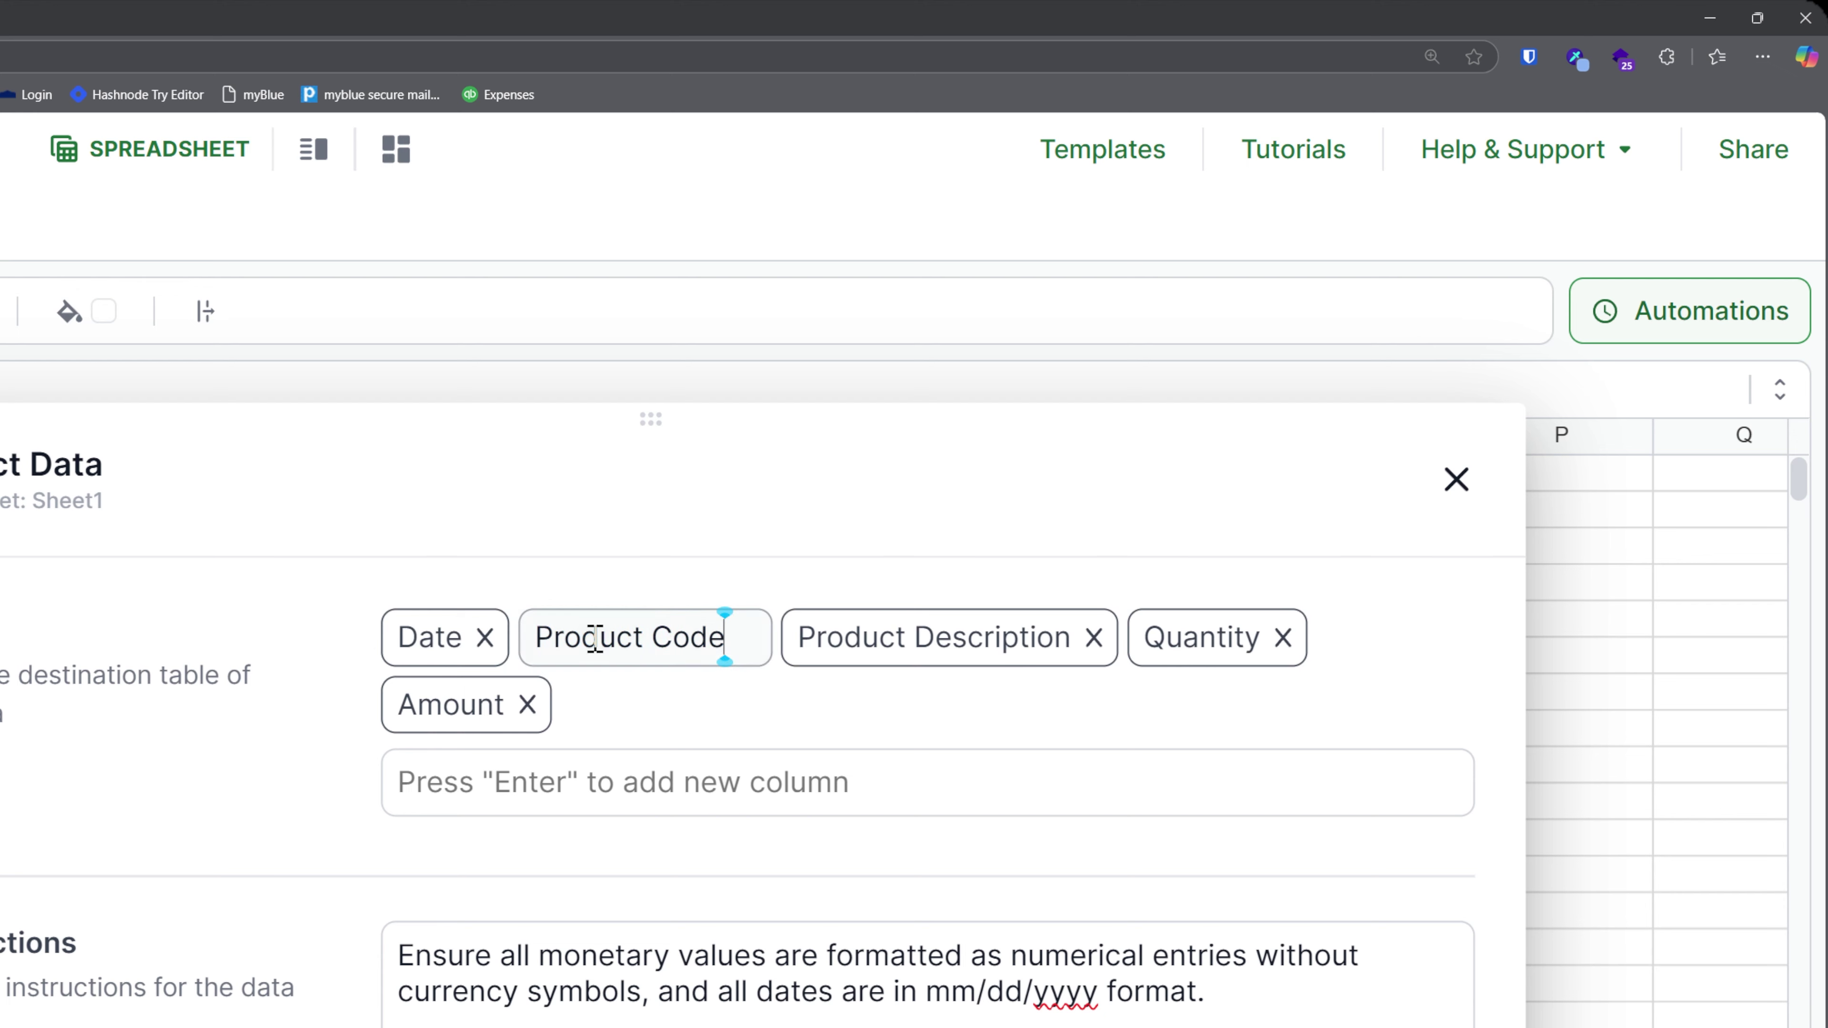
left_click(495, 647)
left_click(609, 667)
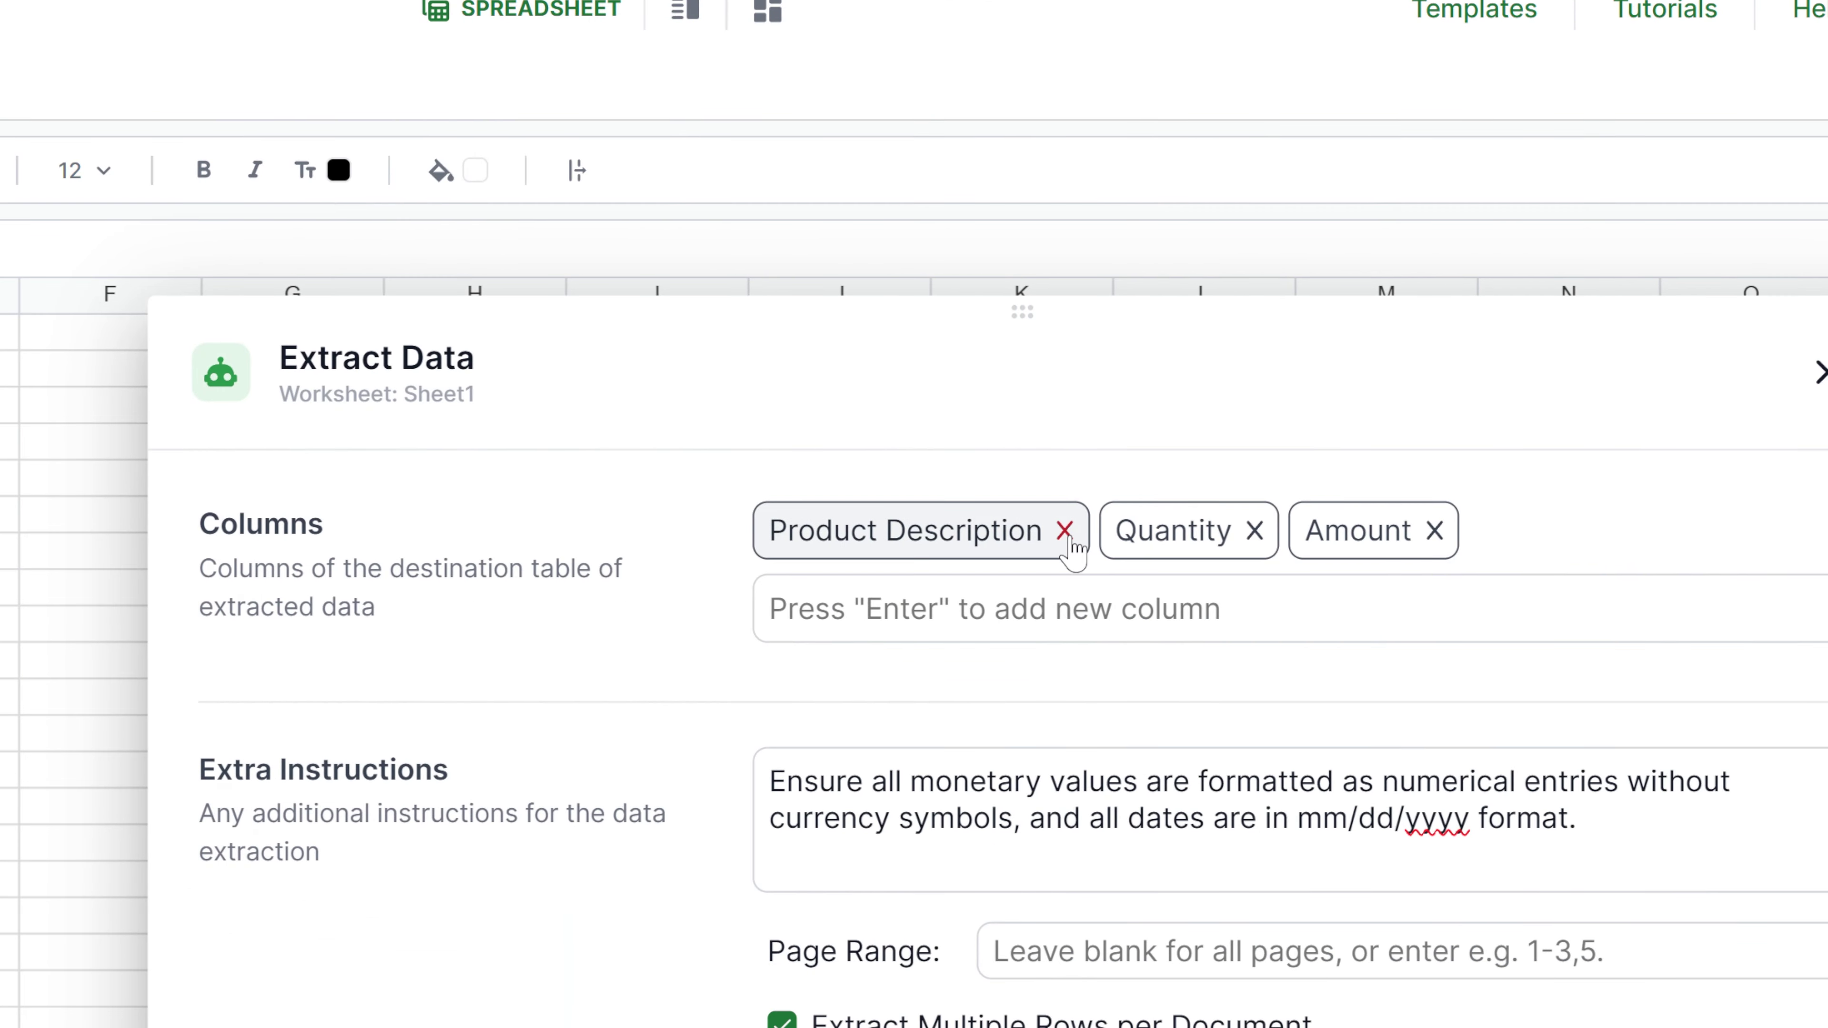
left_click(1065, 532)
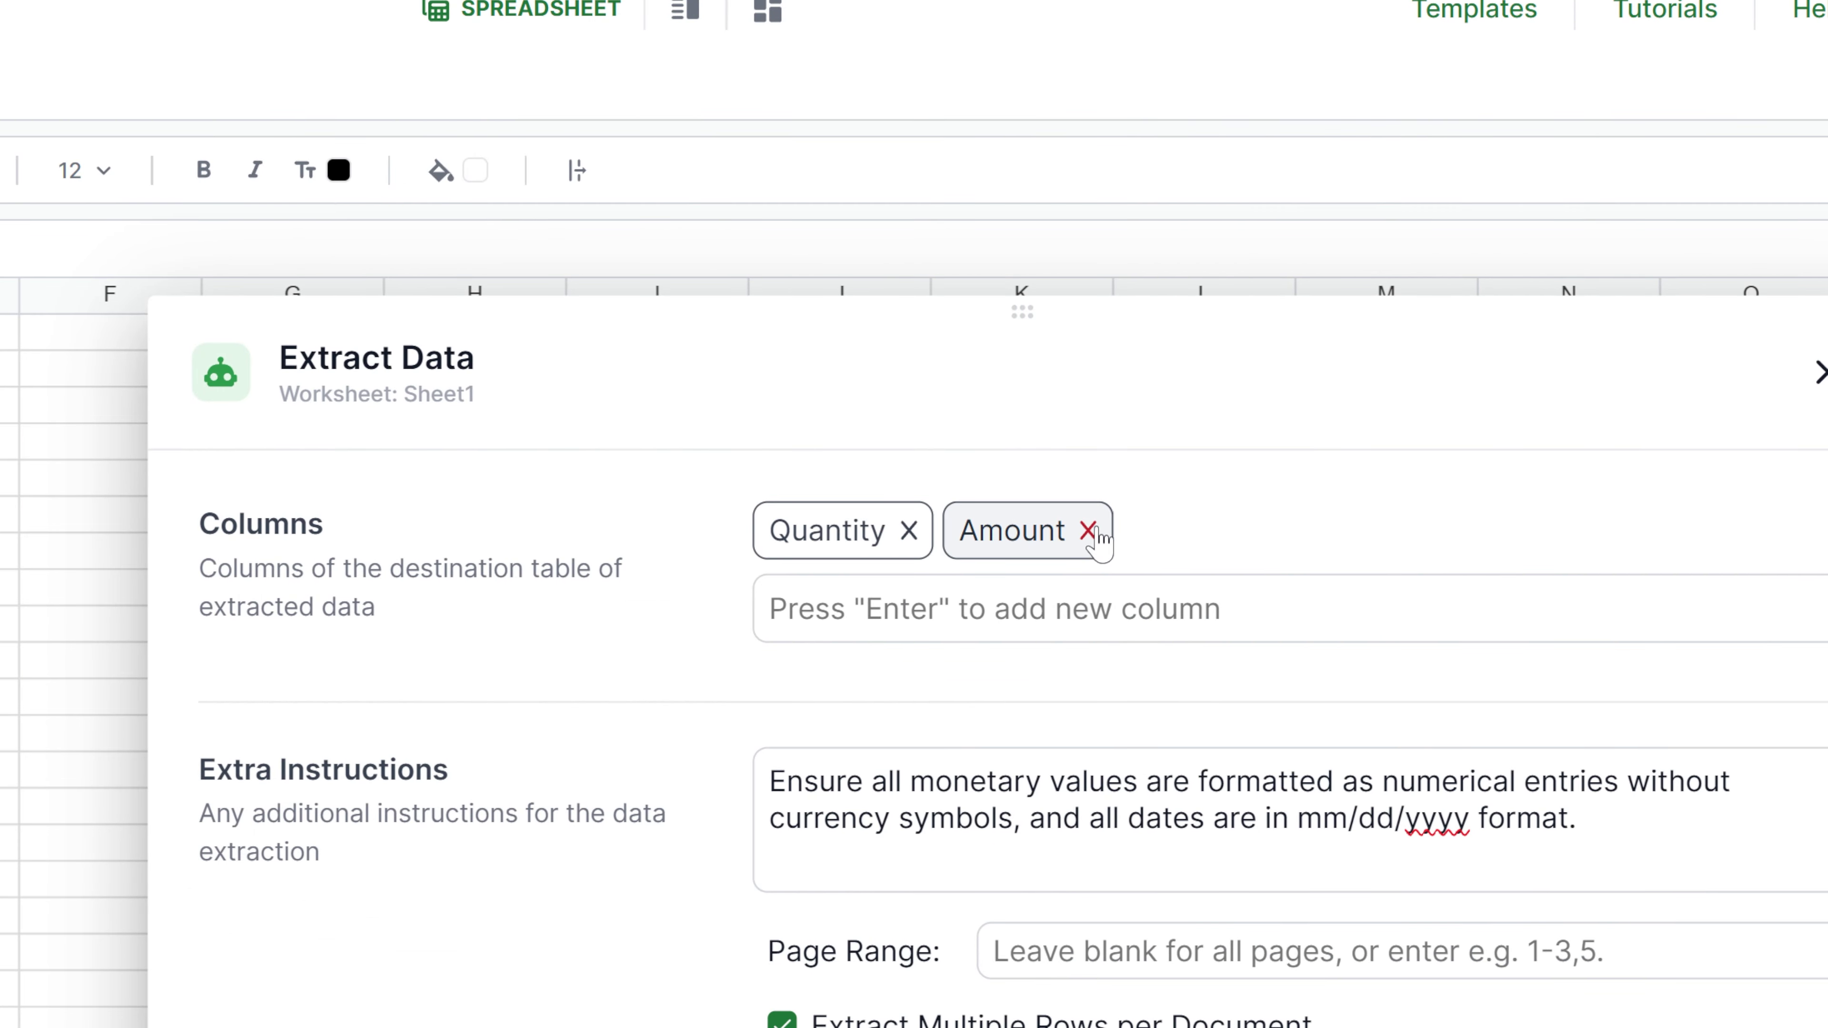
left_click(1088, 532)
left_click(918, 532)
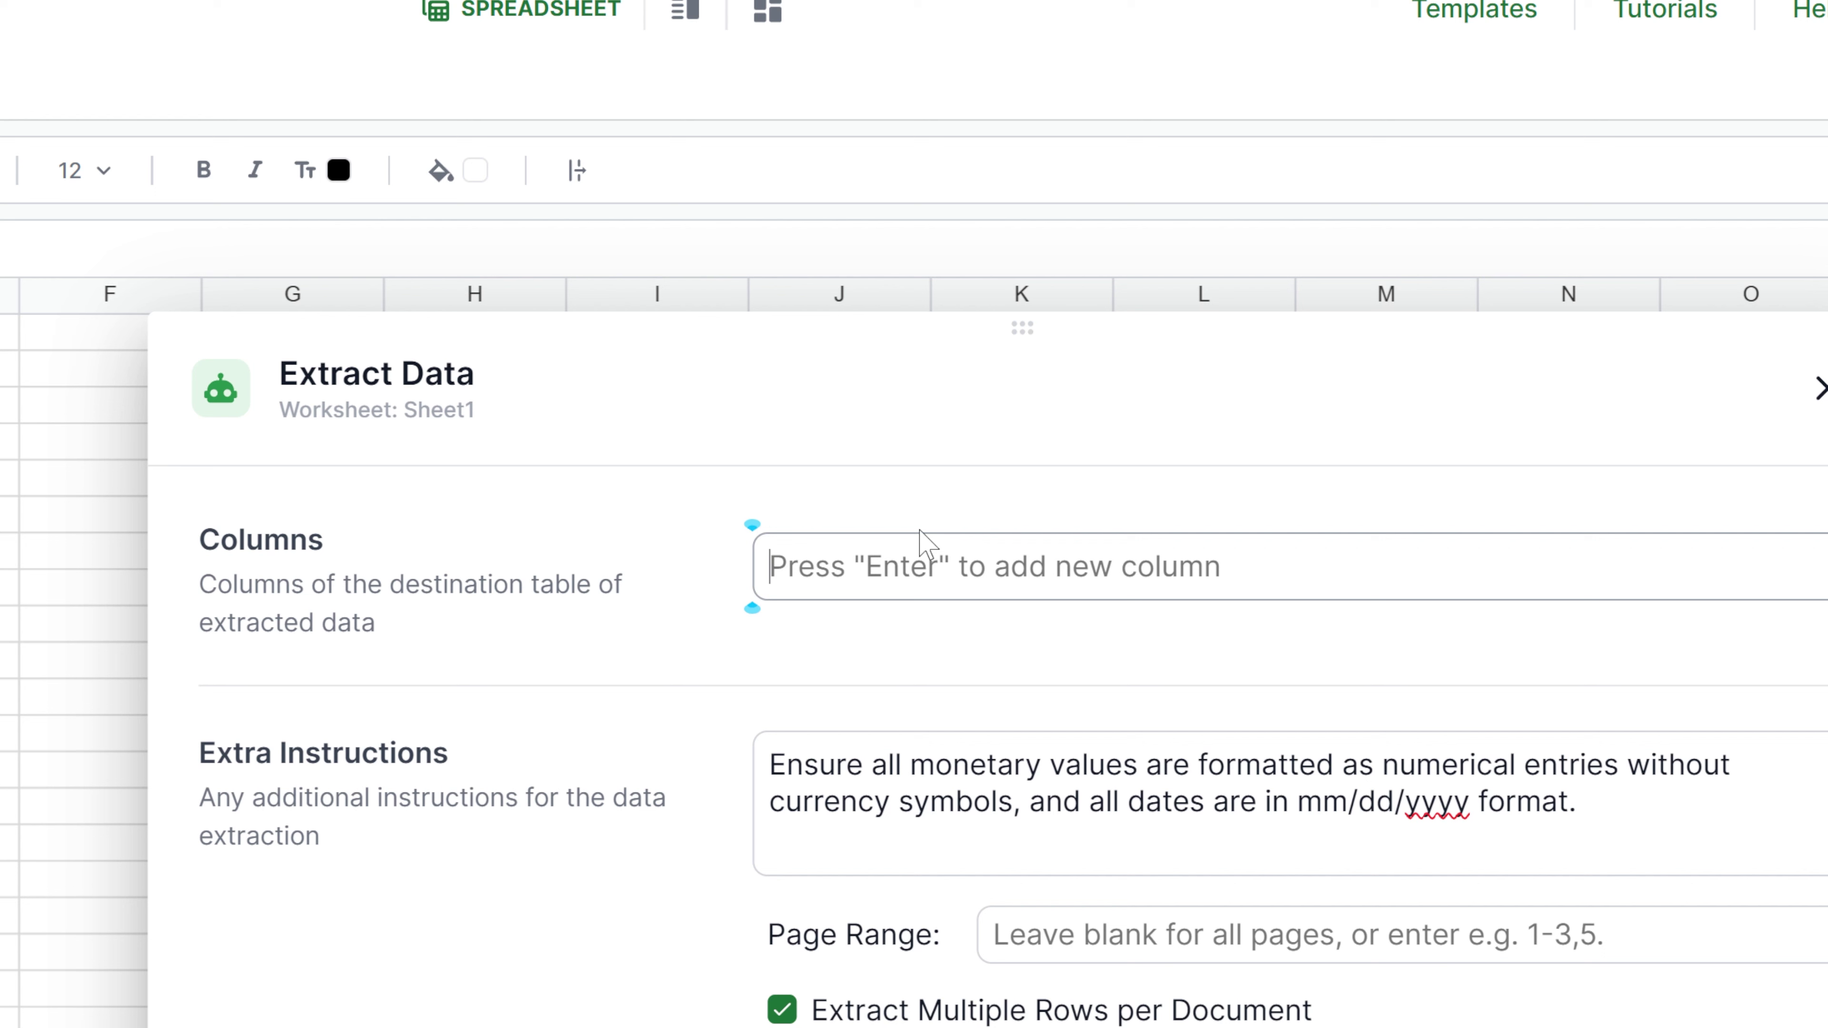
Add extraction columns Vendor, Purchase Order Number, Item Description, Item Quantity, Item Unit Price, Item Total Price, Total PO Amount and Total Tax.
type("Vendor")
key("Return")
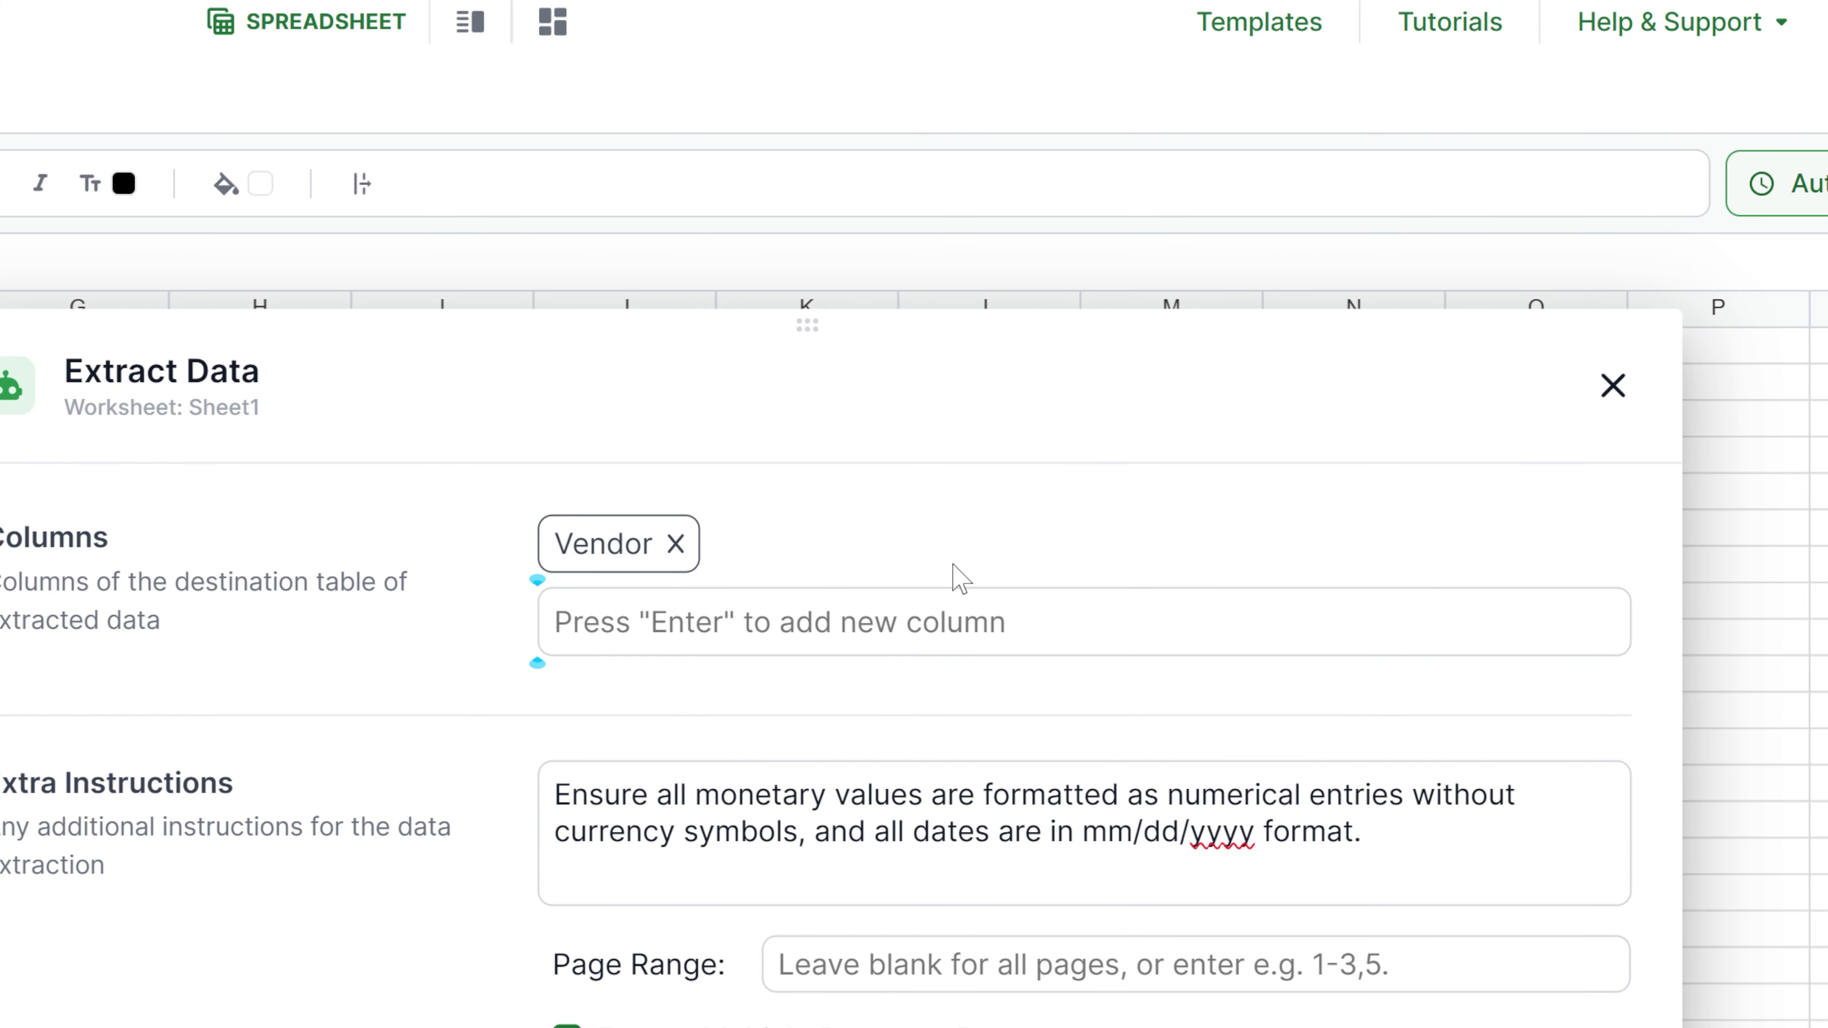
type("Purchase Order Number")
key("Return")
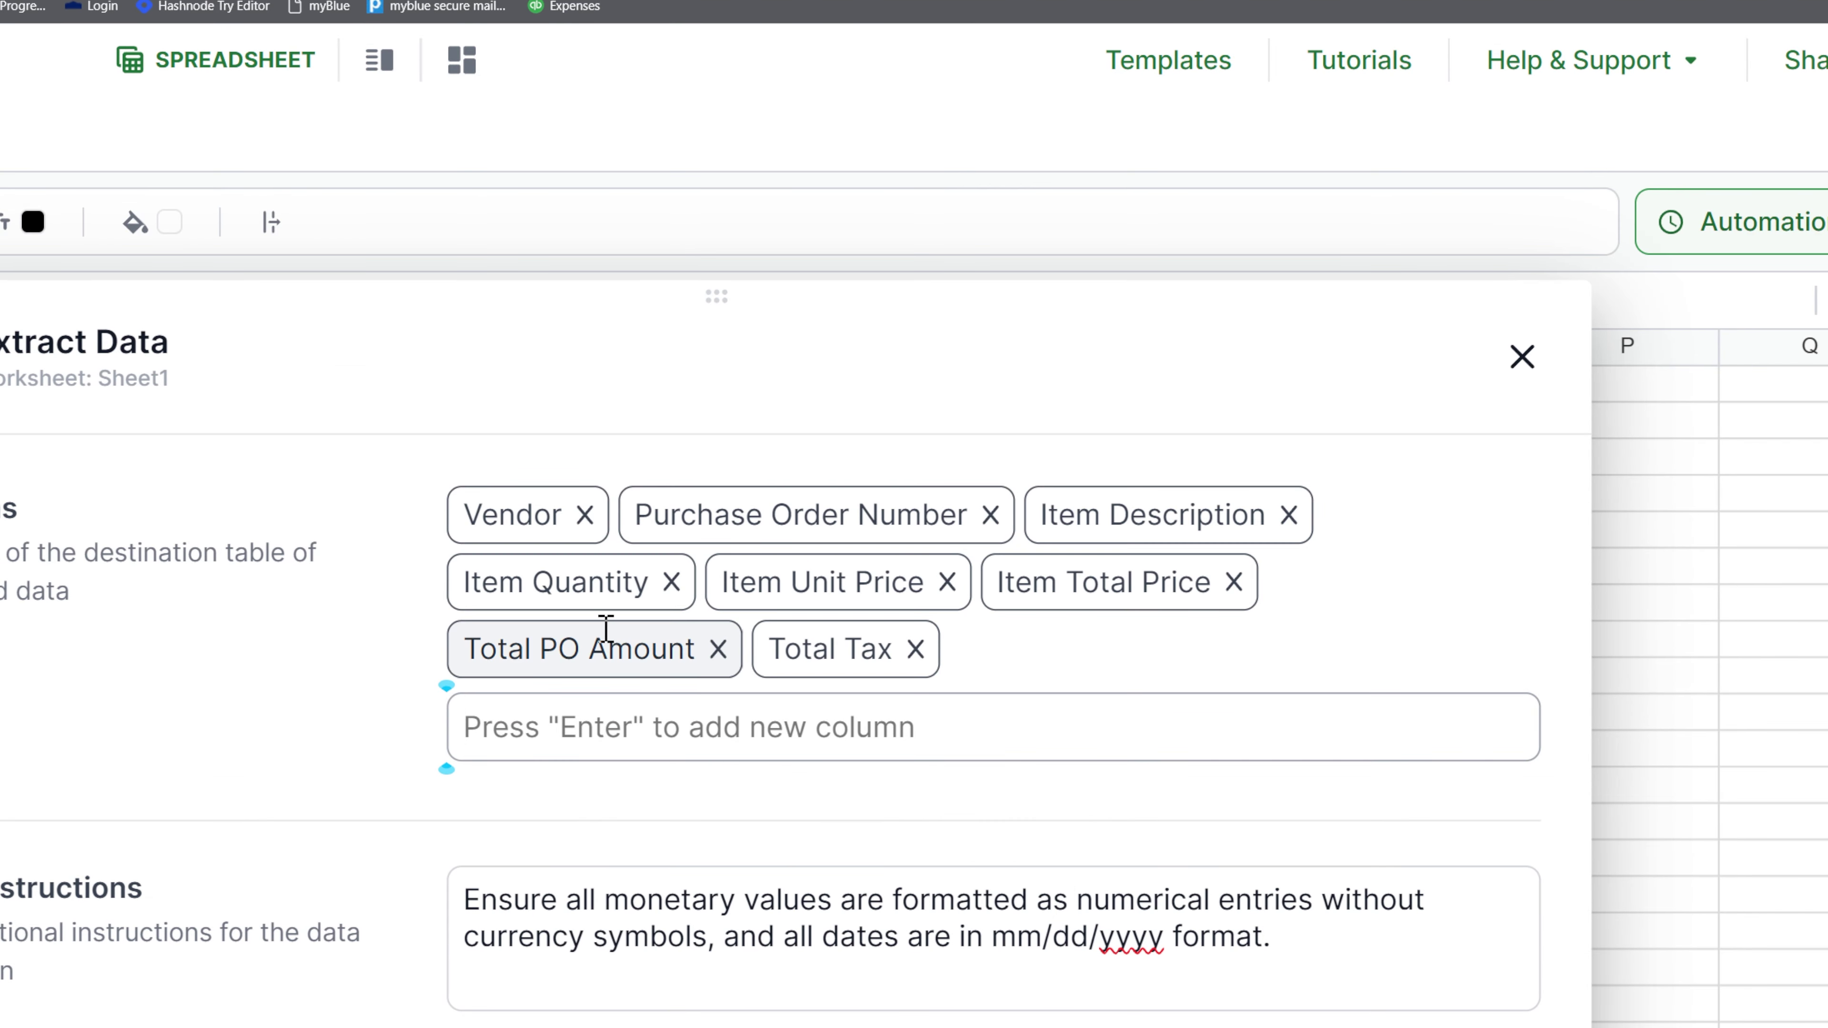
Clear the extra instructions about monetary values and date format from the extraction setup.
left_click_drag(715, 296, 418, 121)
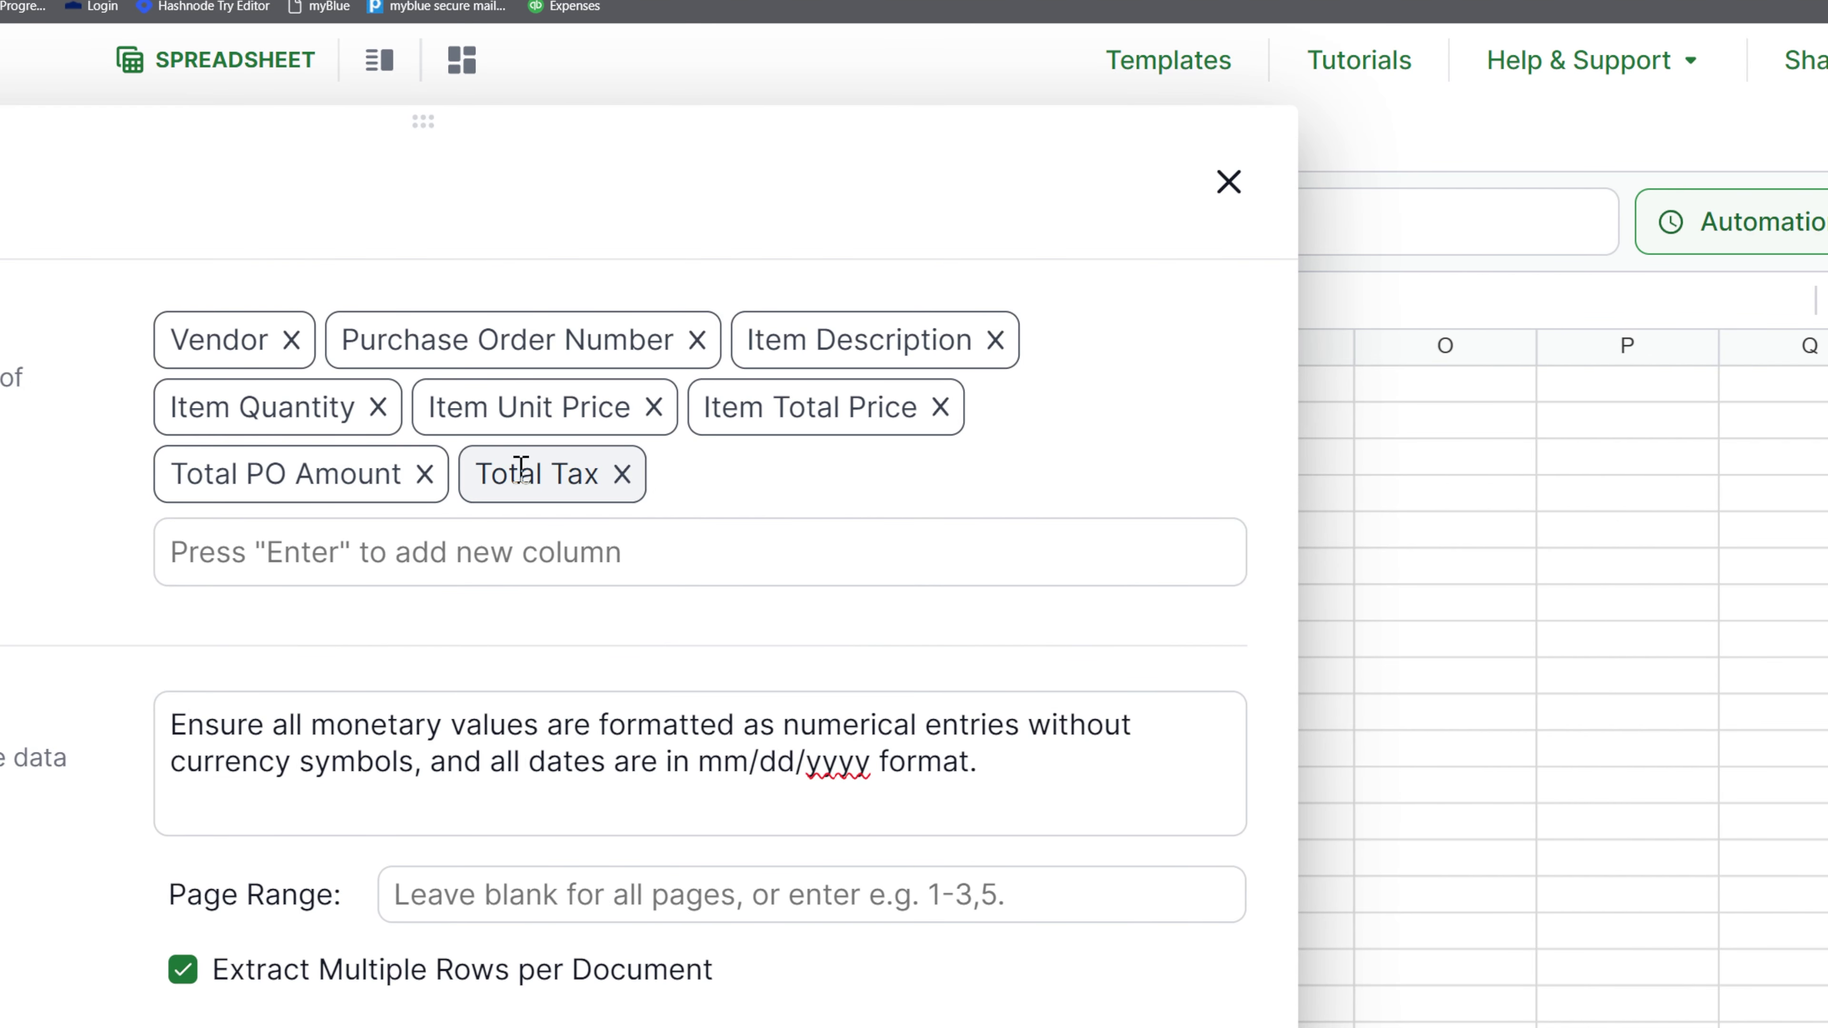
left_click(475, 745)
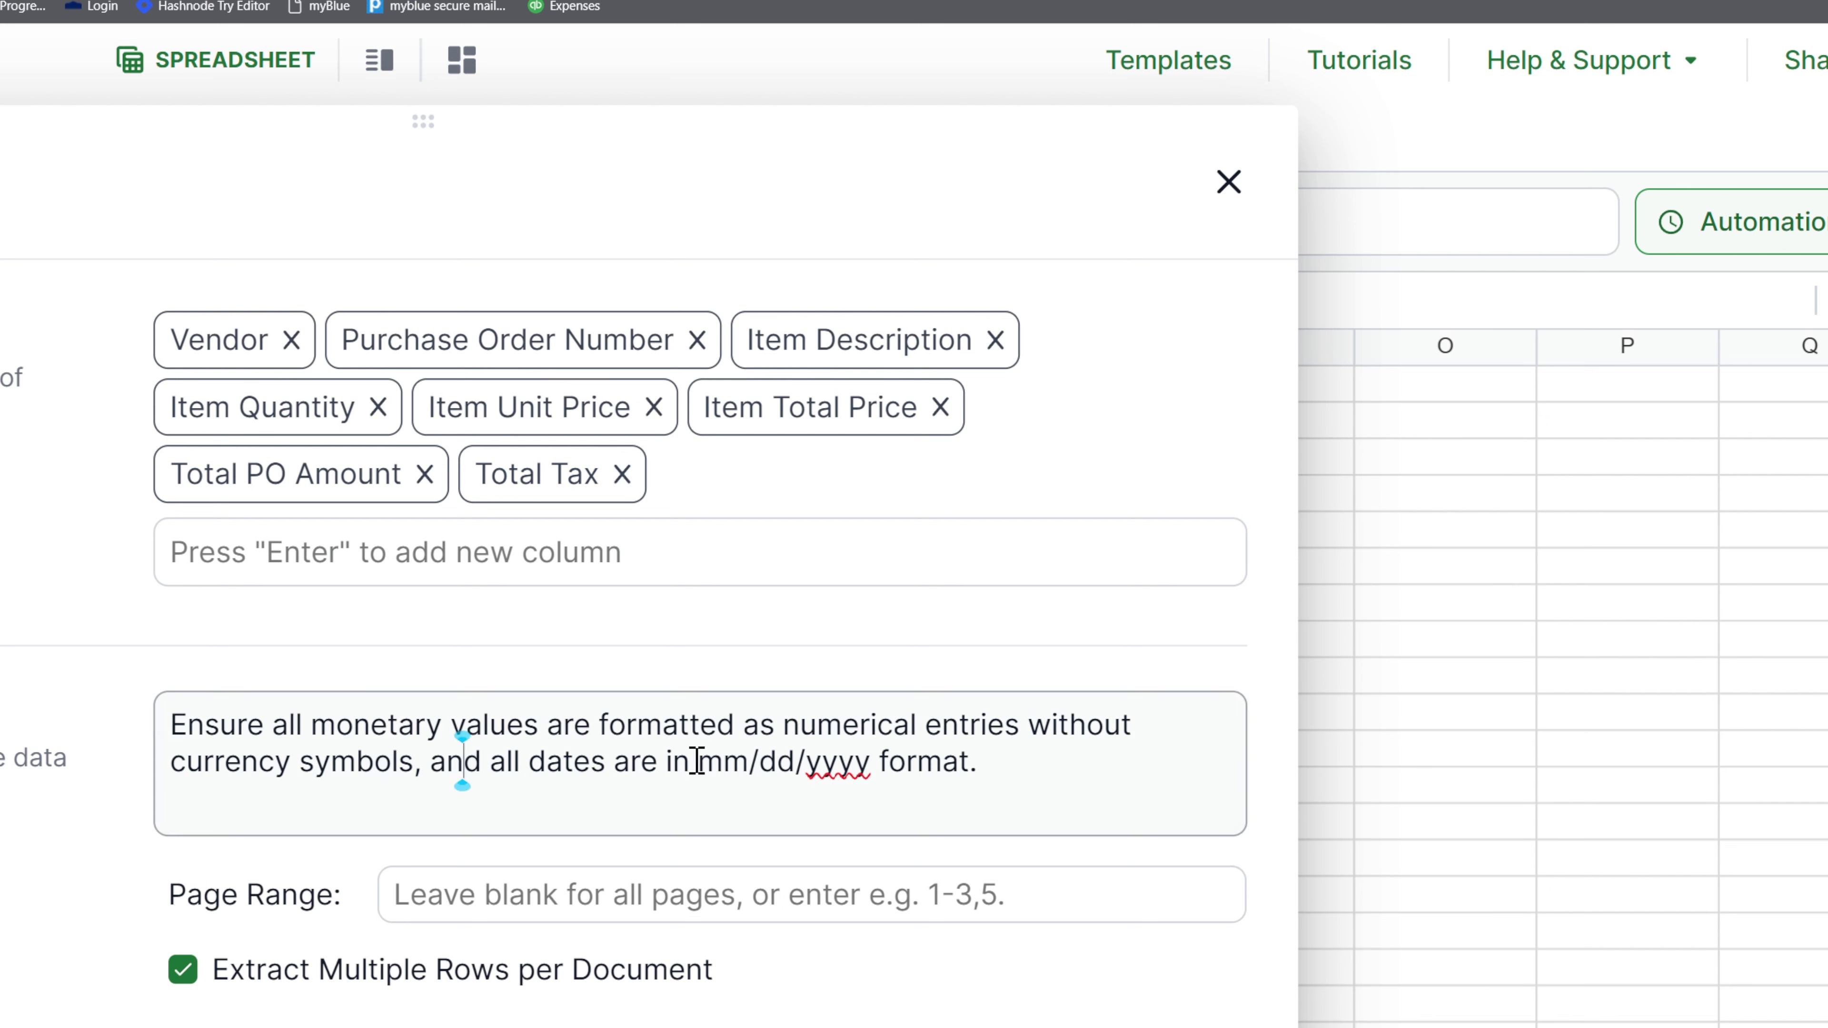
left_click_drag(1024, 756, 159, 713)
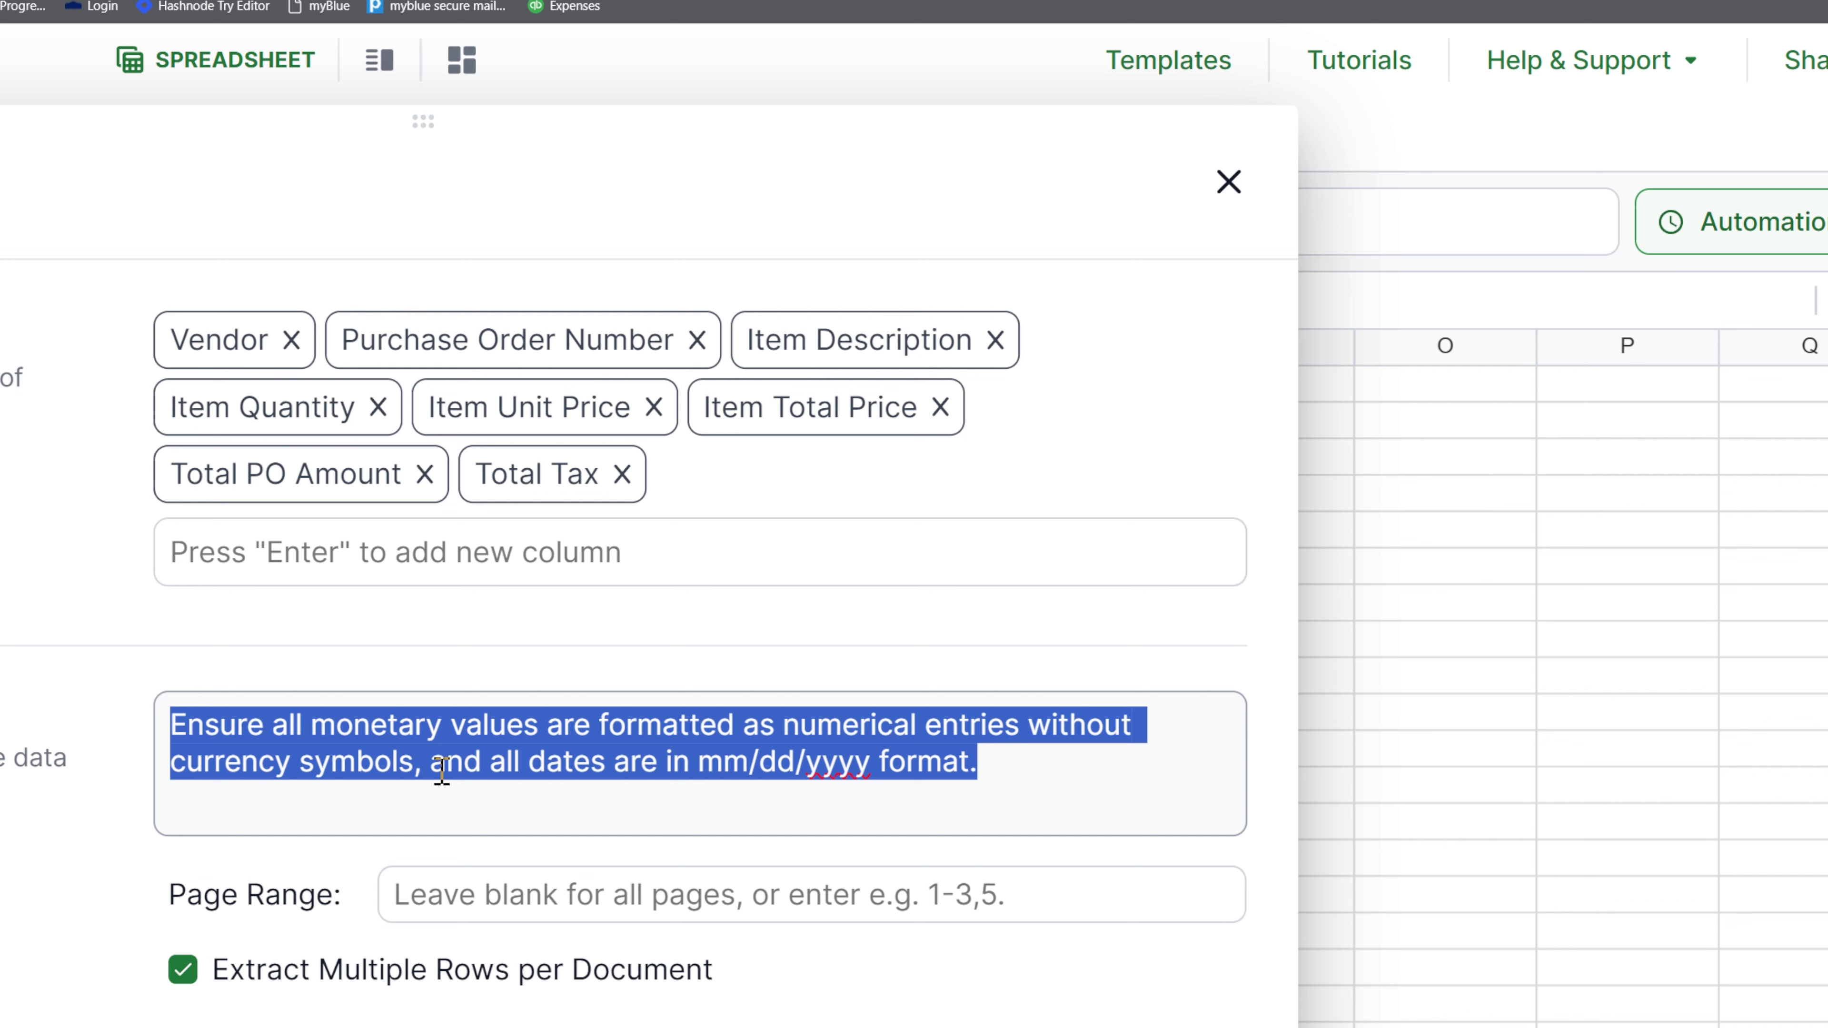
key("BackSpace")
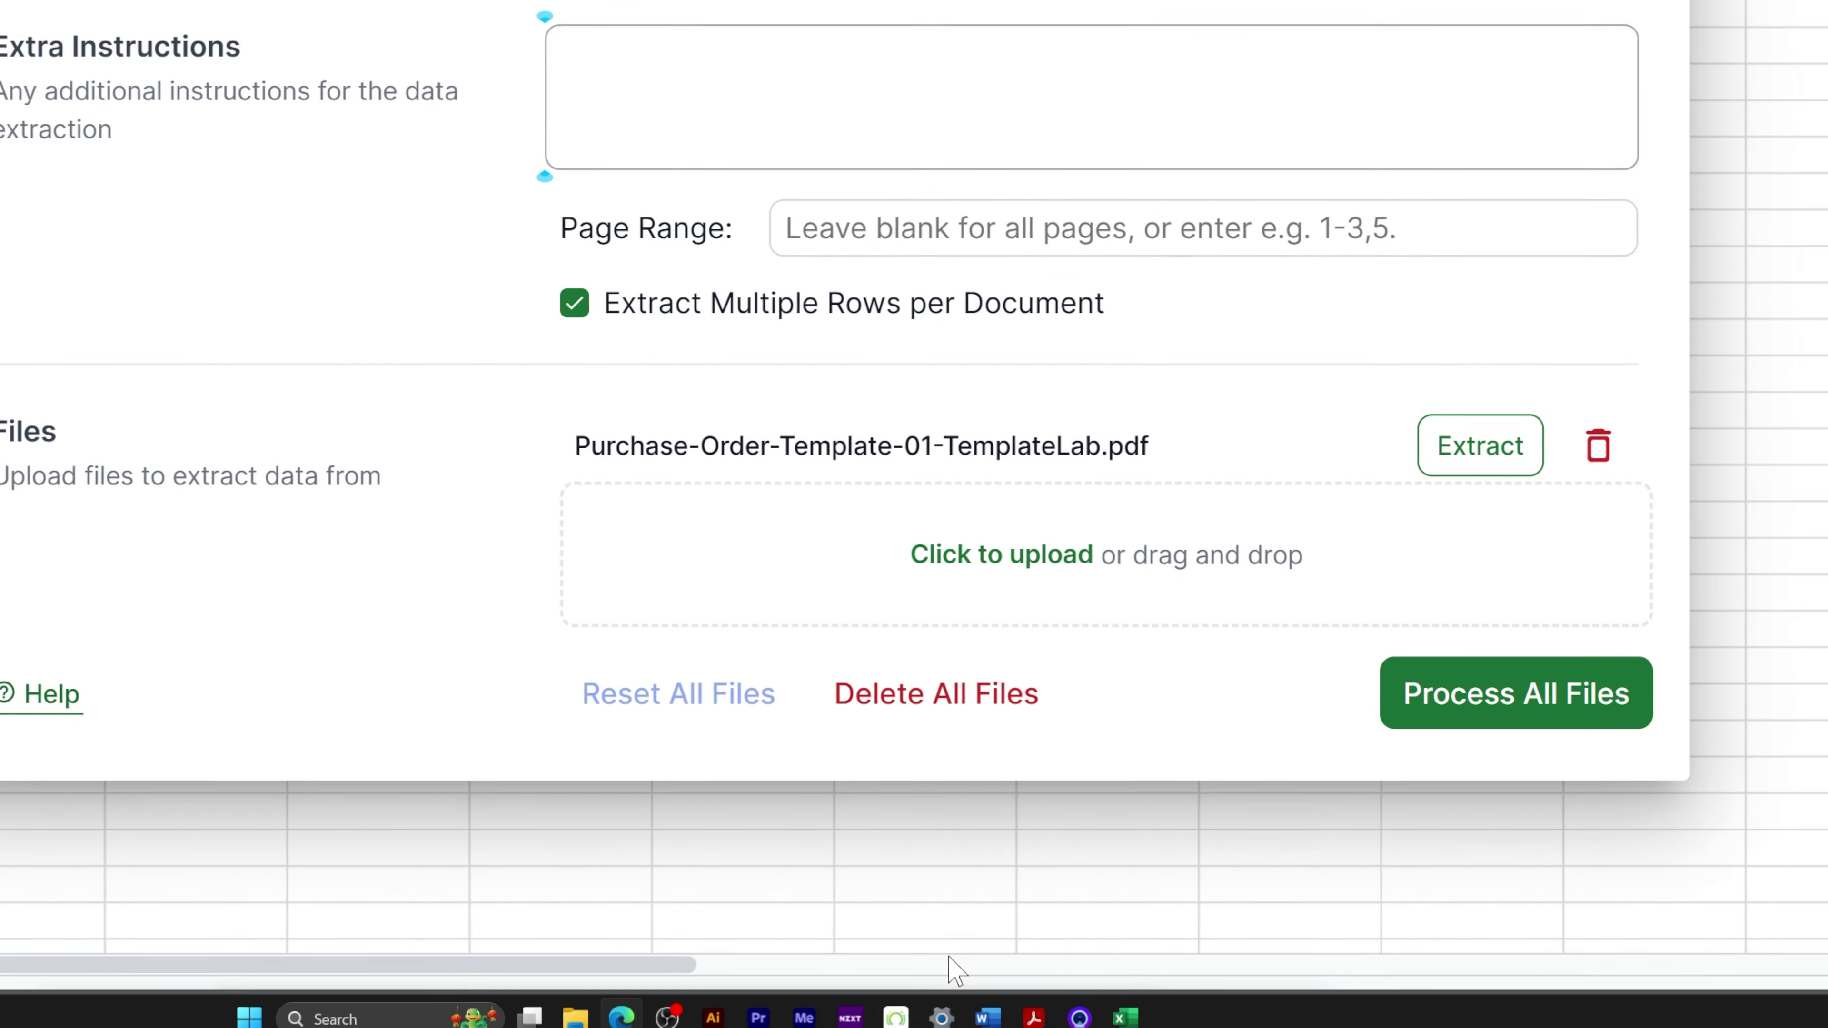
Review the purchase order PDF in Acrobat and compare it with the new header row beneath the Extract Data window.
mouse_move(1034, 1017)
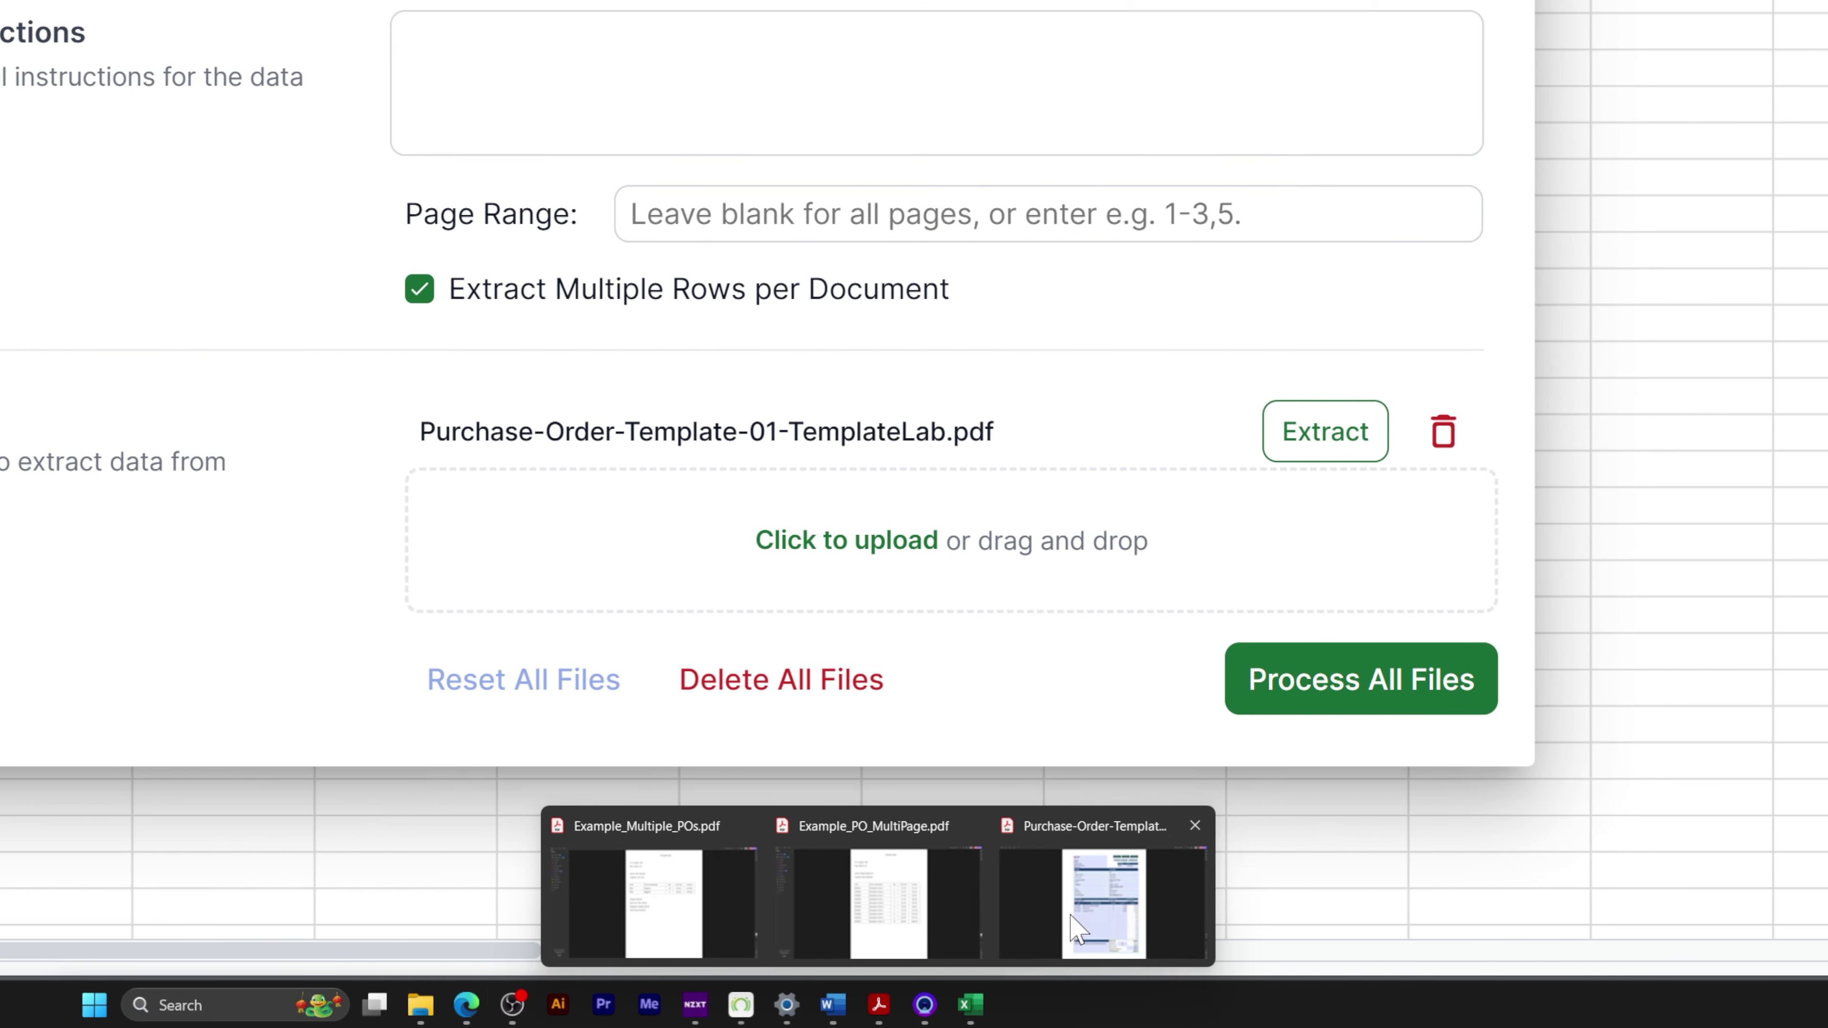
left_click(1138, 906)
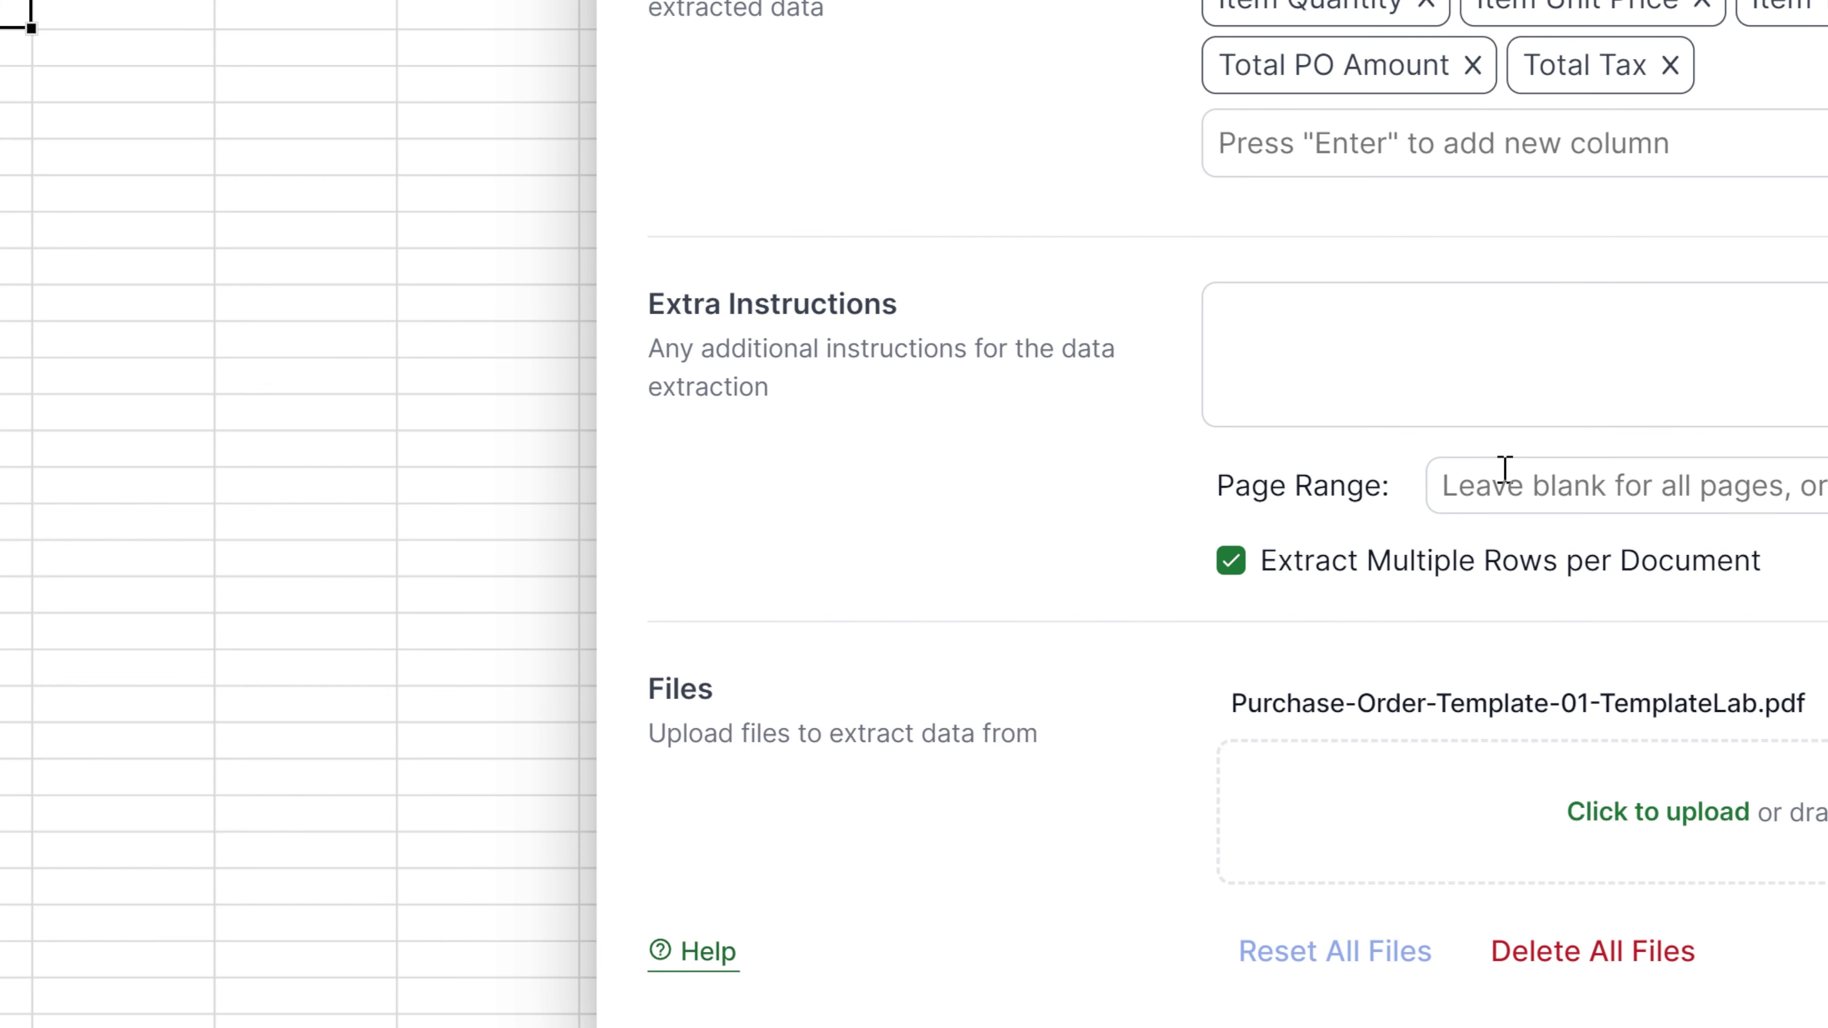
mouse_move(1354, 576)
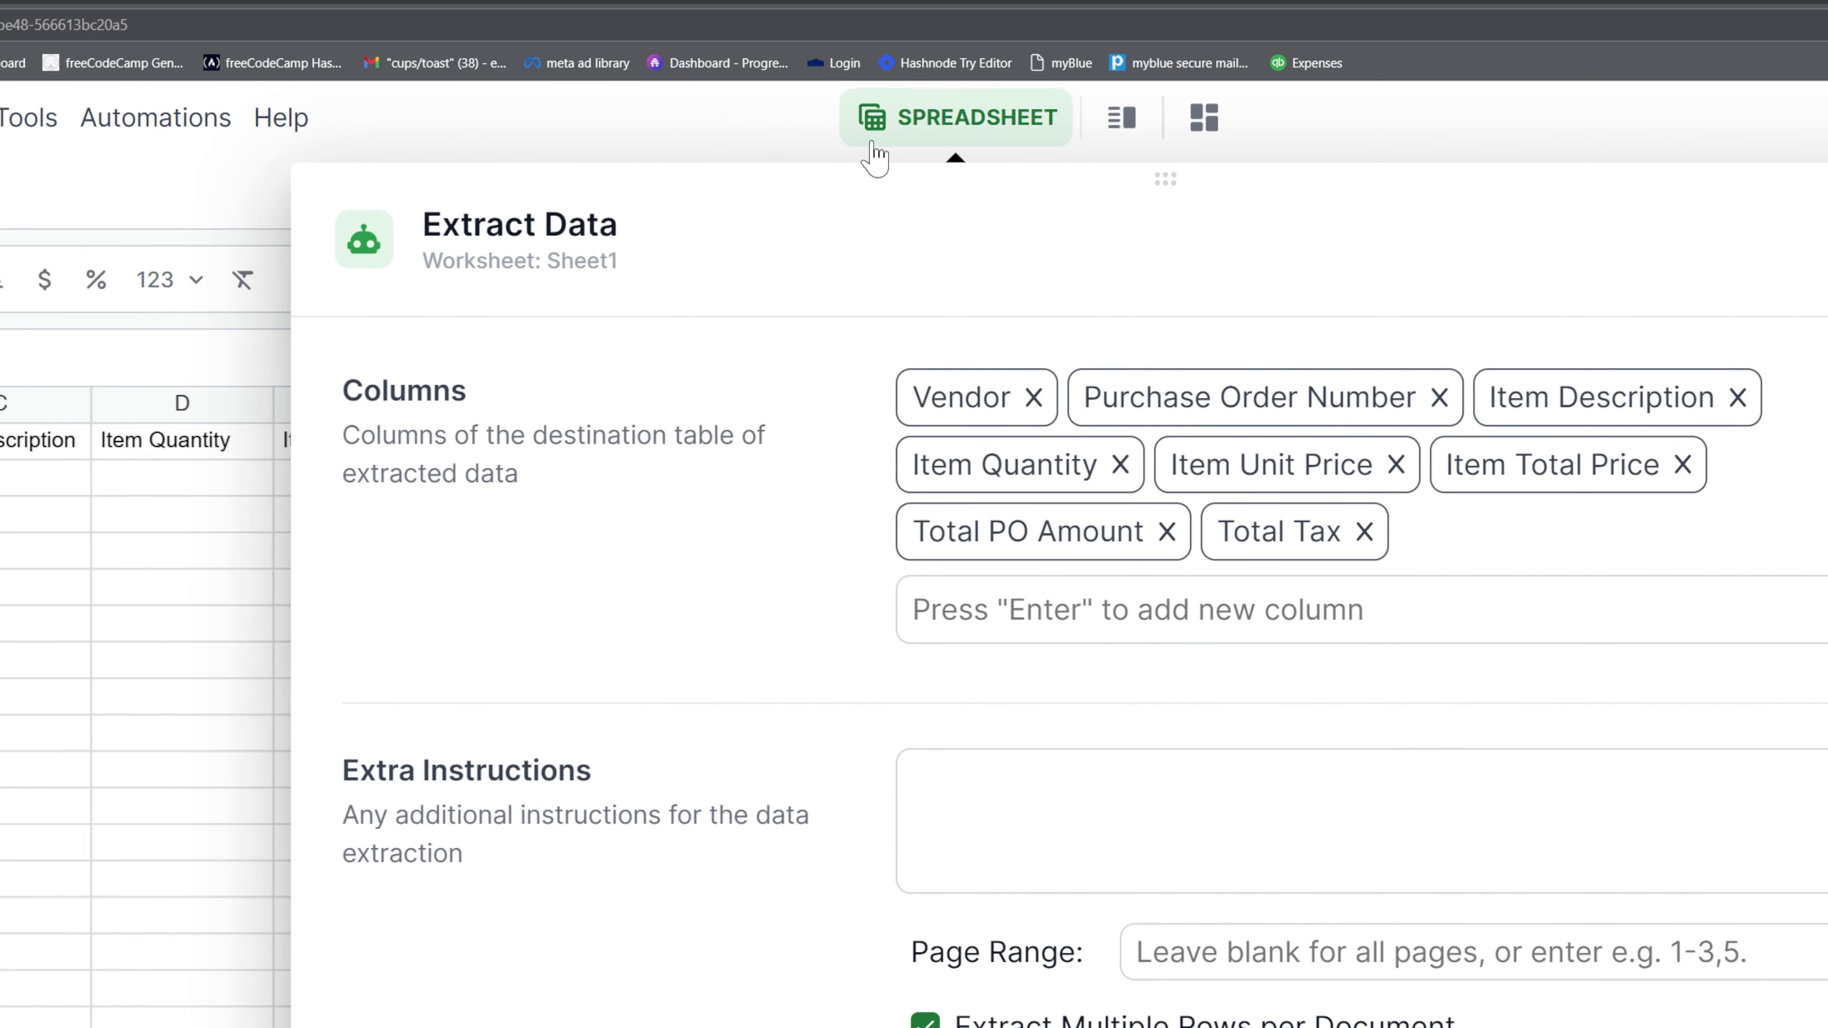
left_click(873, 143)
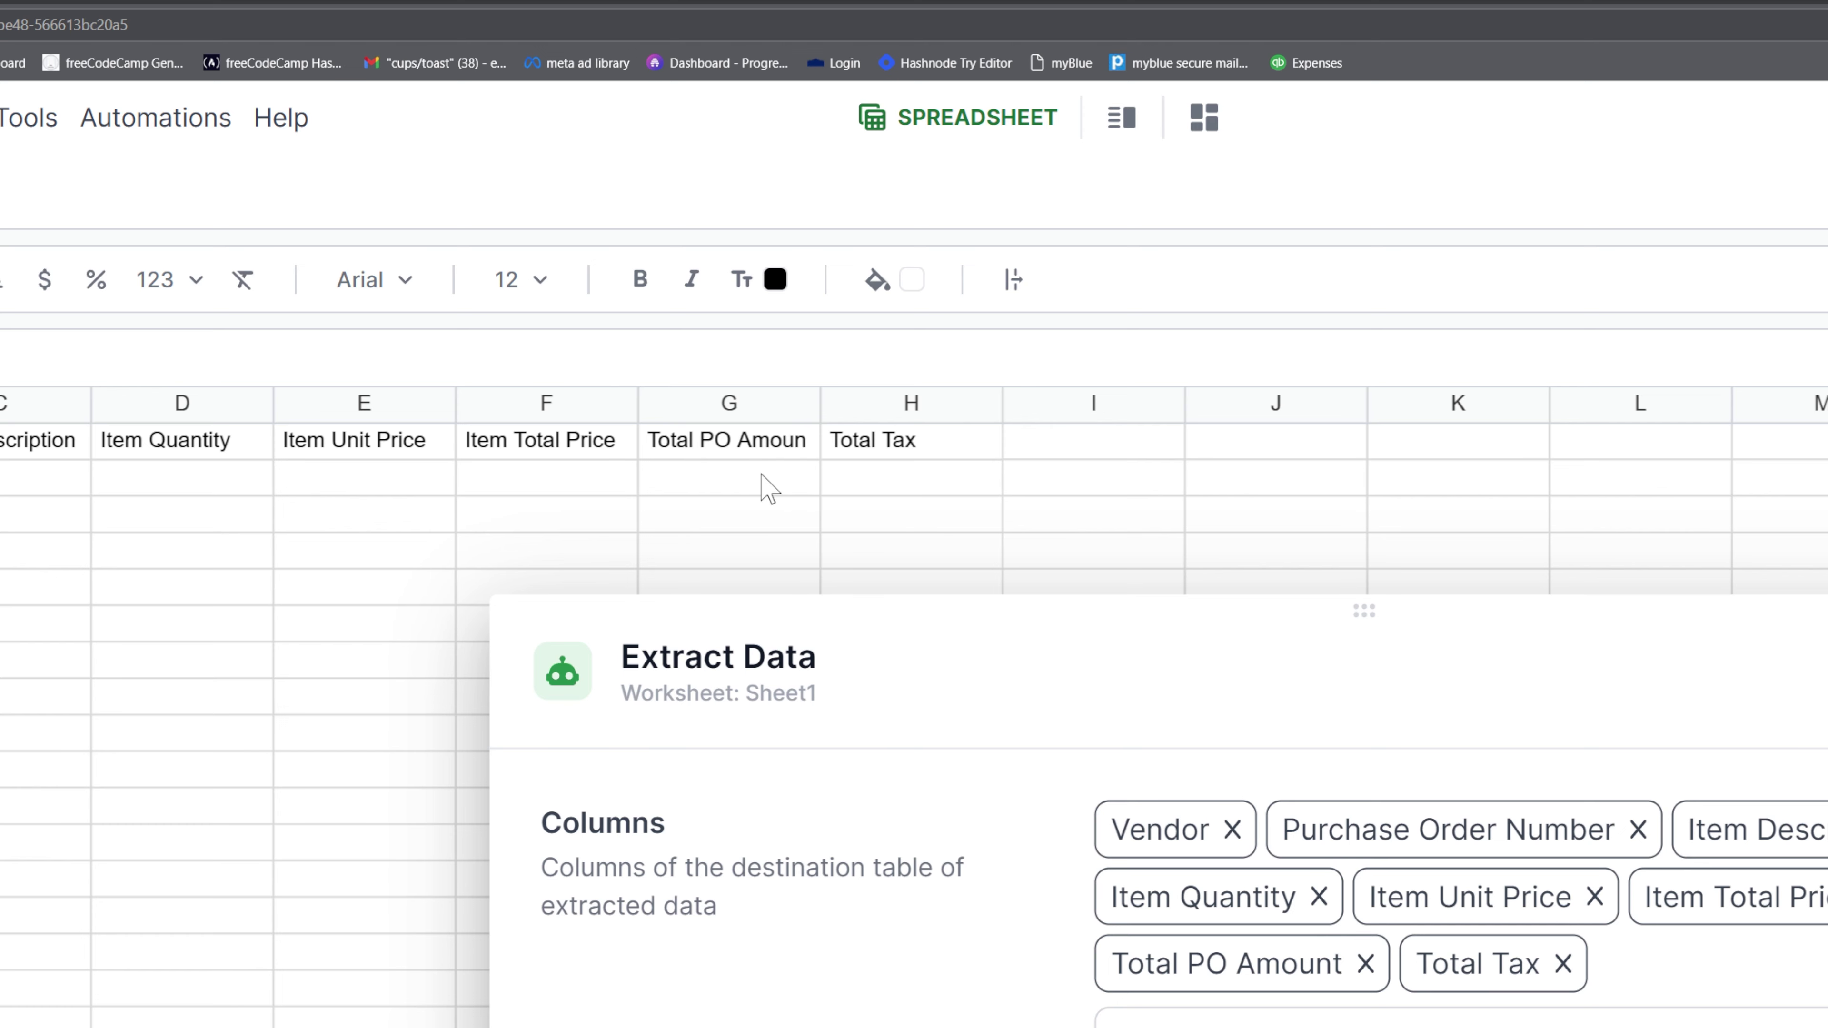
left_click_drag(1273, 619, 1055, 147)
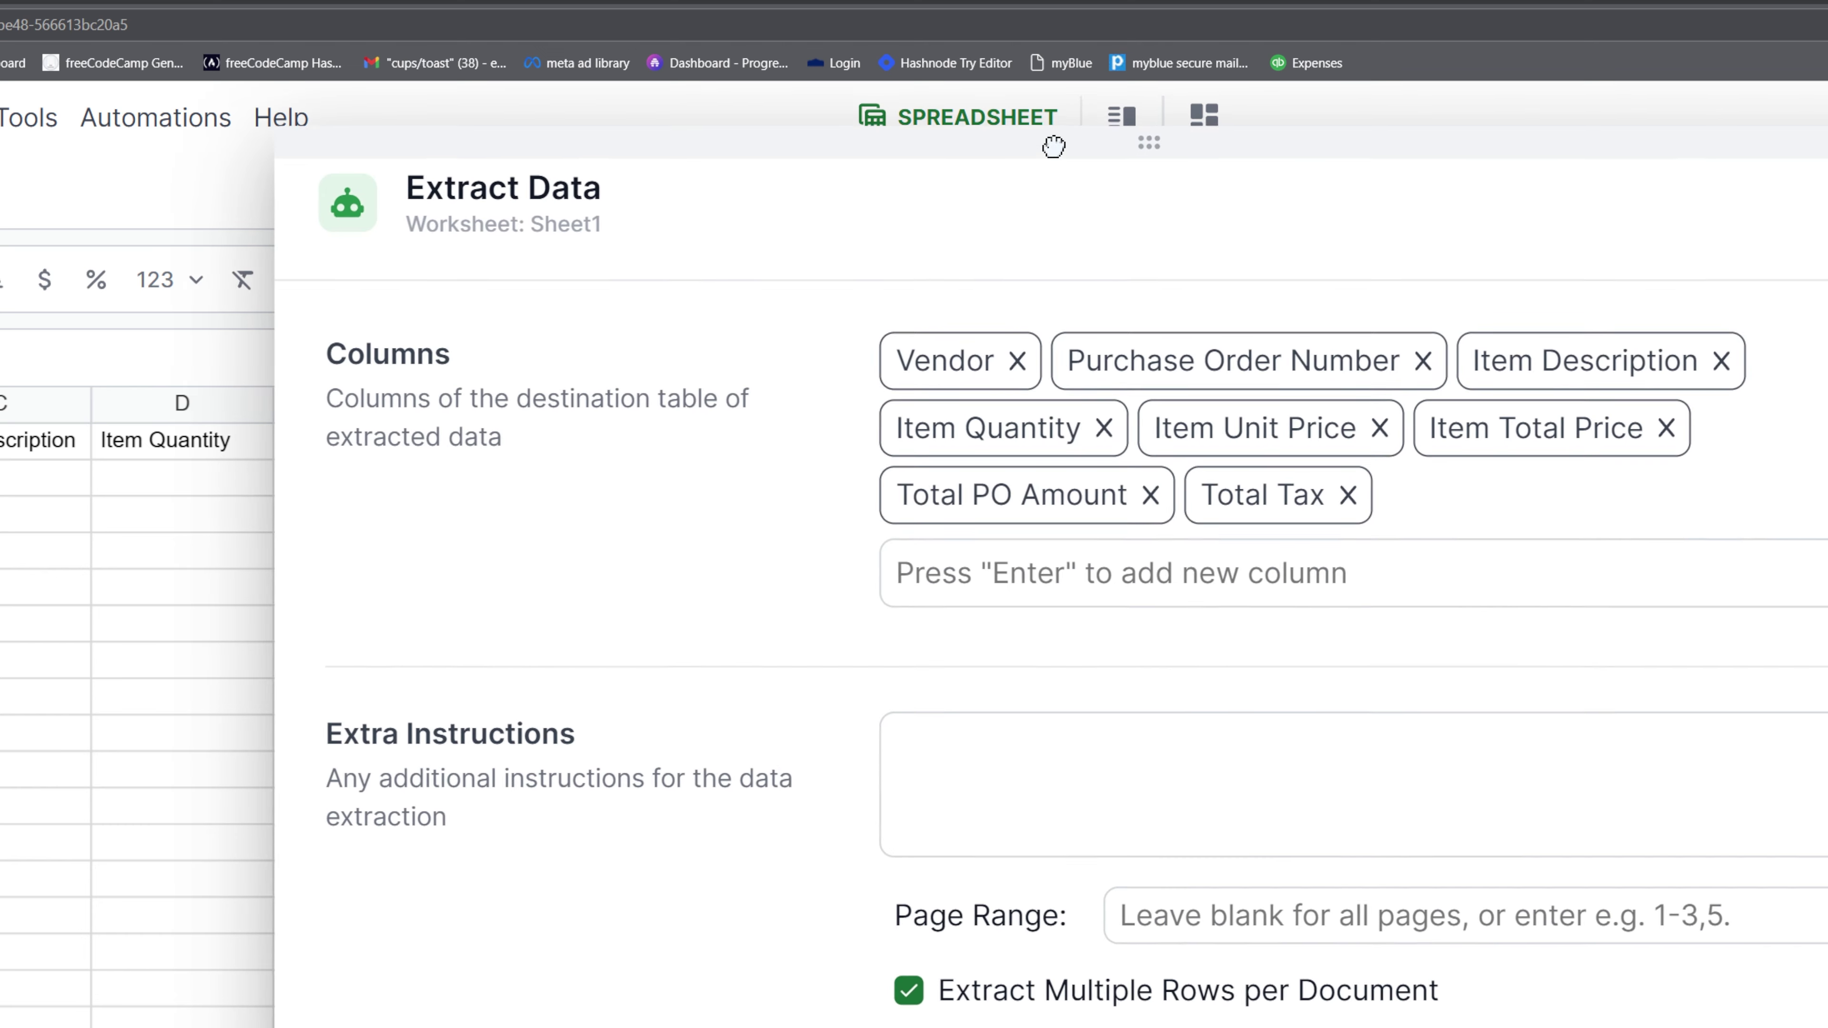
Extract the purchase order data into Sheet1 and close the Extract Data window.
left_click(1498, 887)
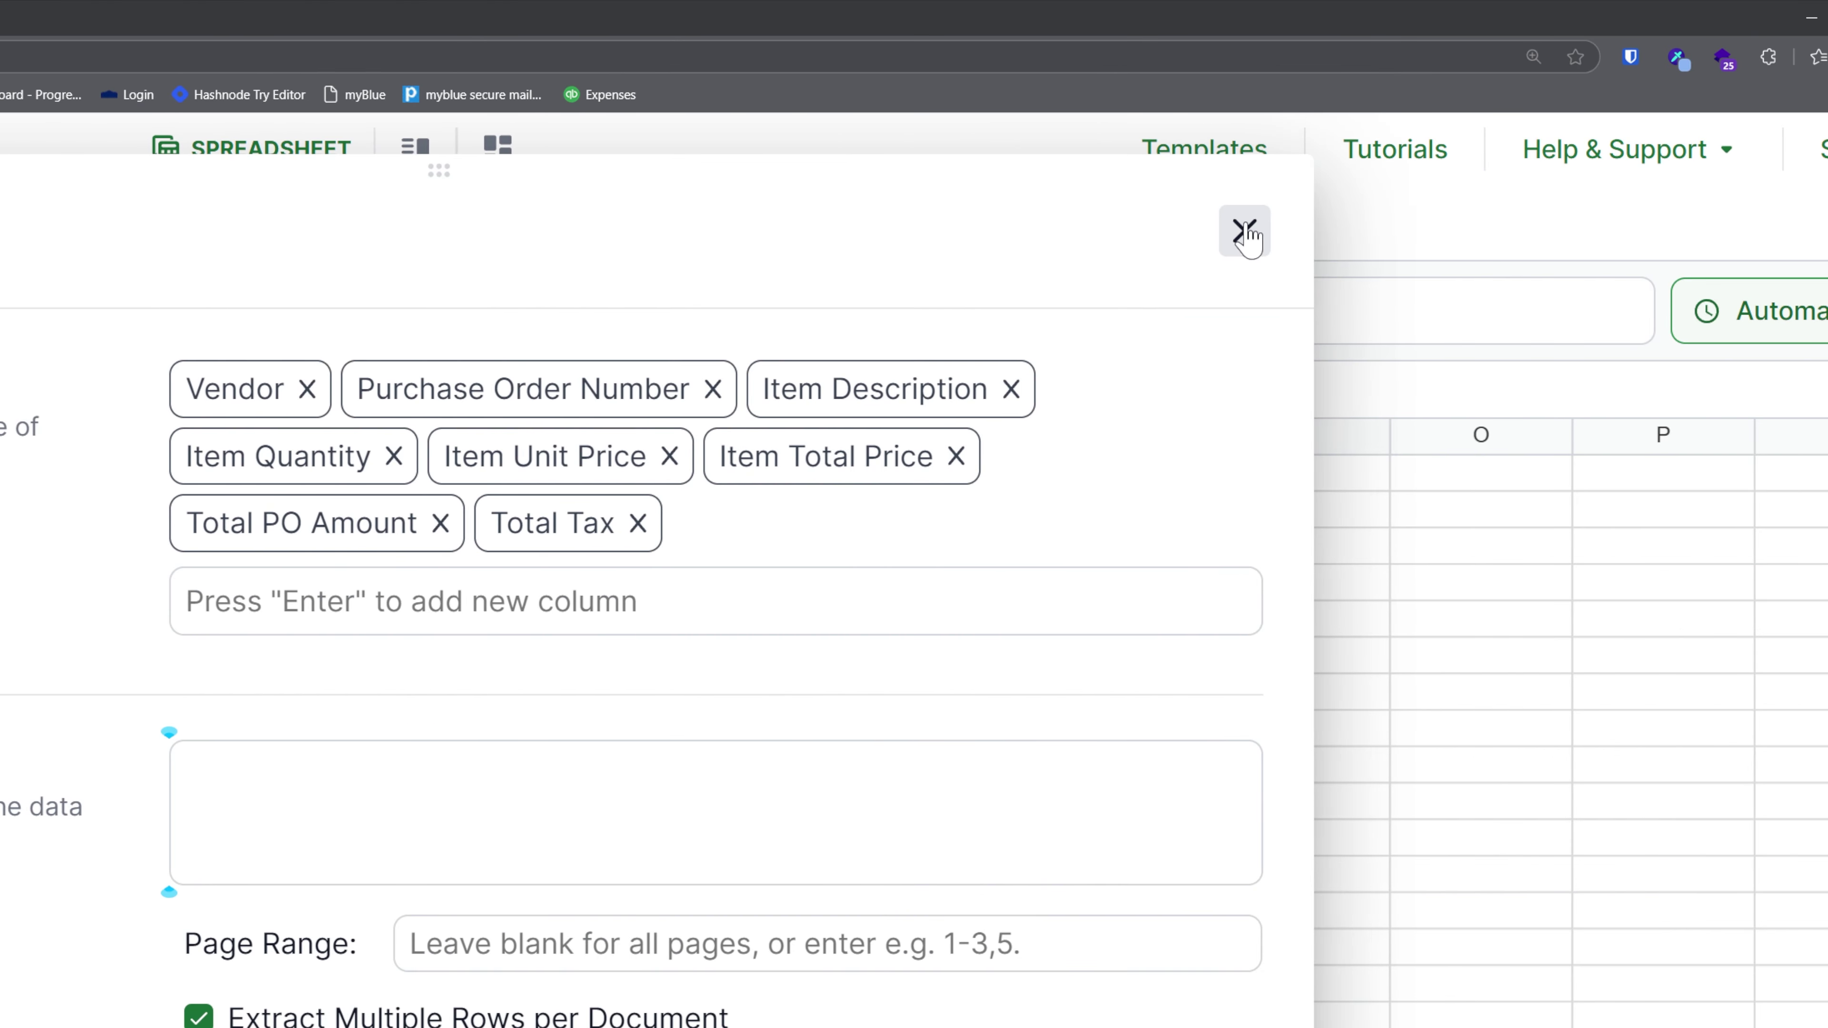
left_click(1245, 231)
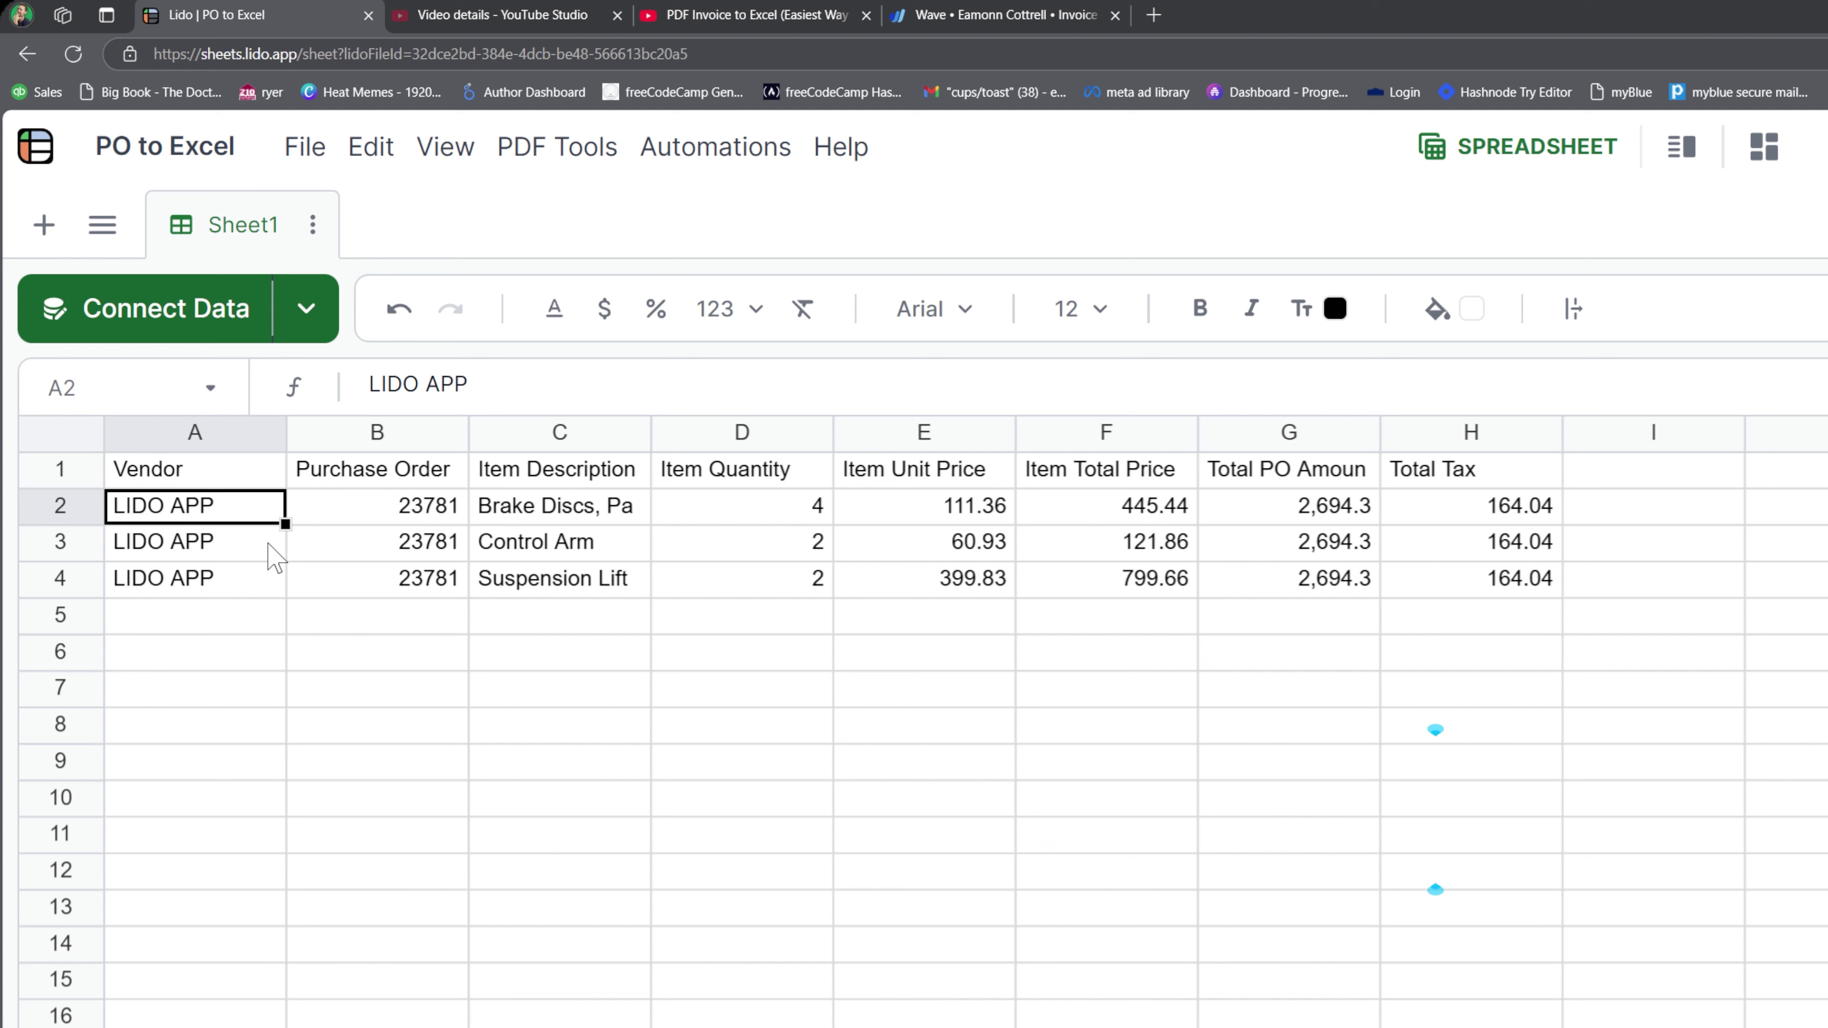
Check the extracted order numbers and item descriptions, and widen column C to fit the descriptions.
left_click_drag(453, 508, 470, 598)
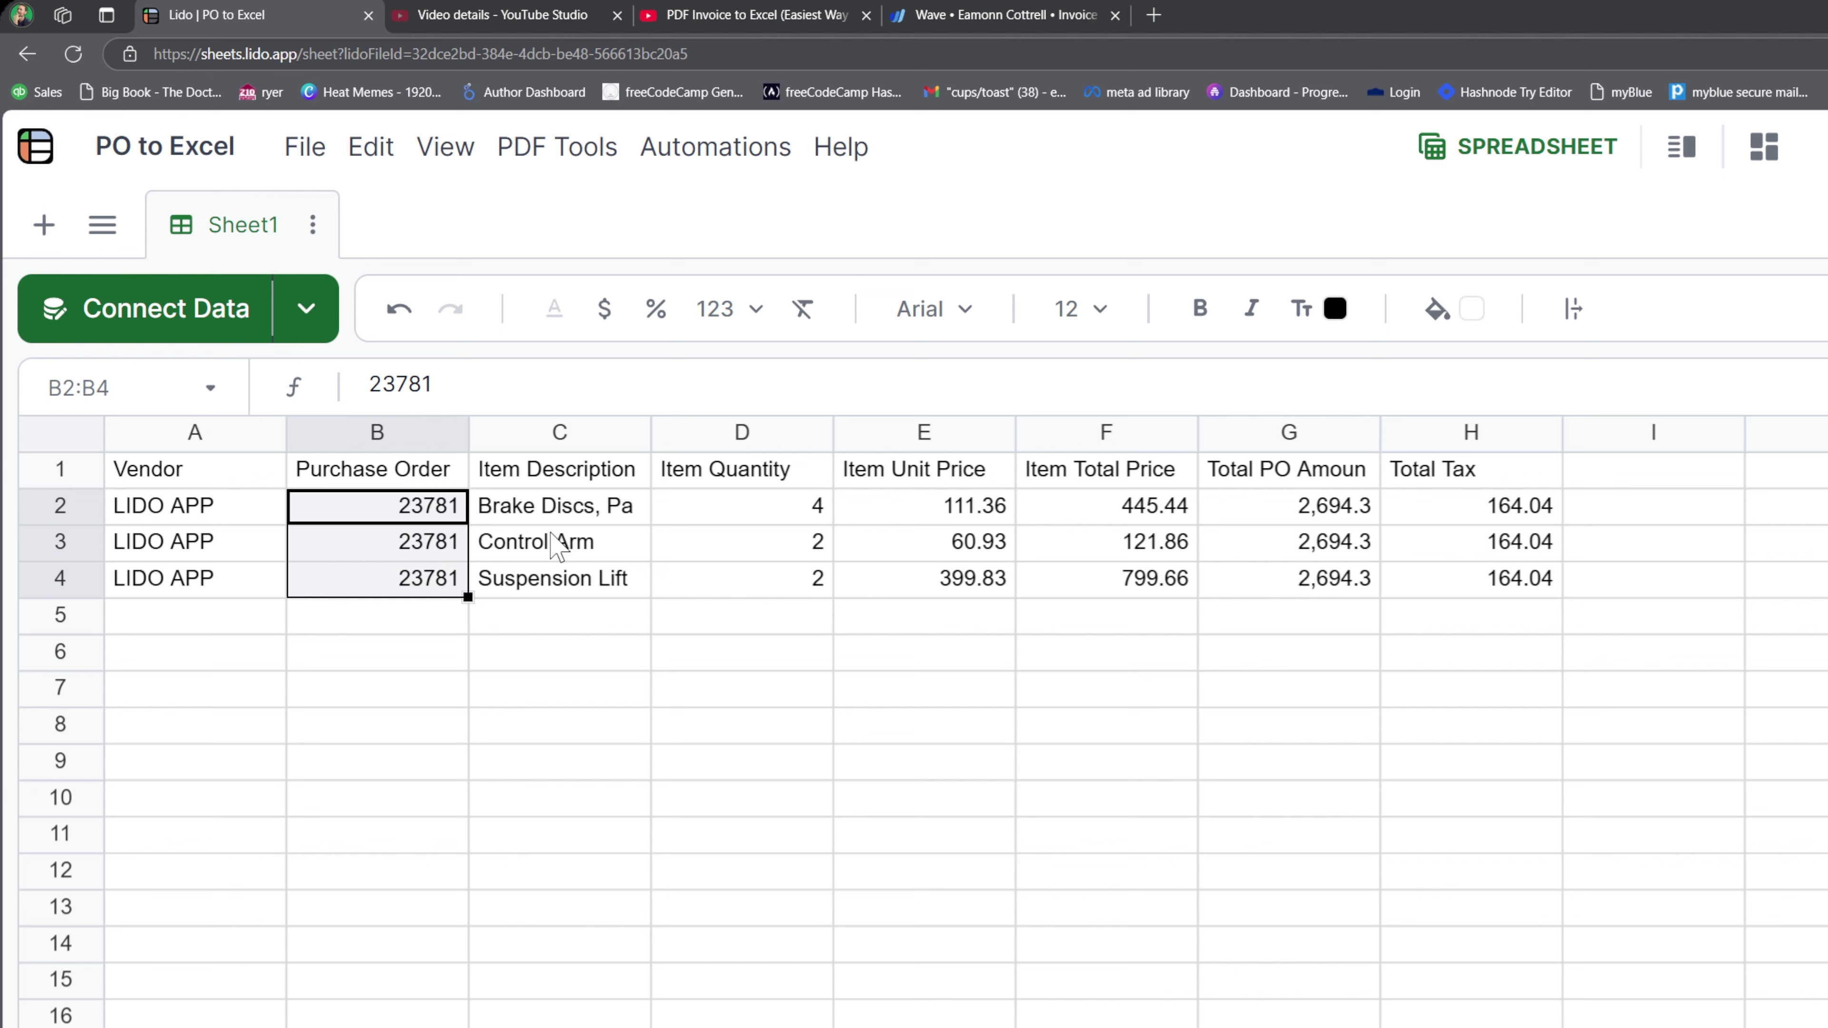
left_click_drag(558, 507, 608, 579)
left_click_drag(650, 432, 764, 433)
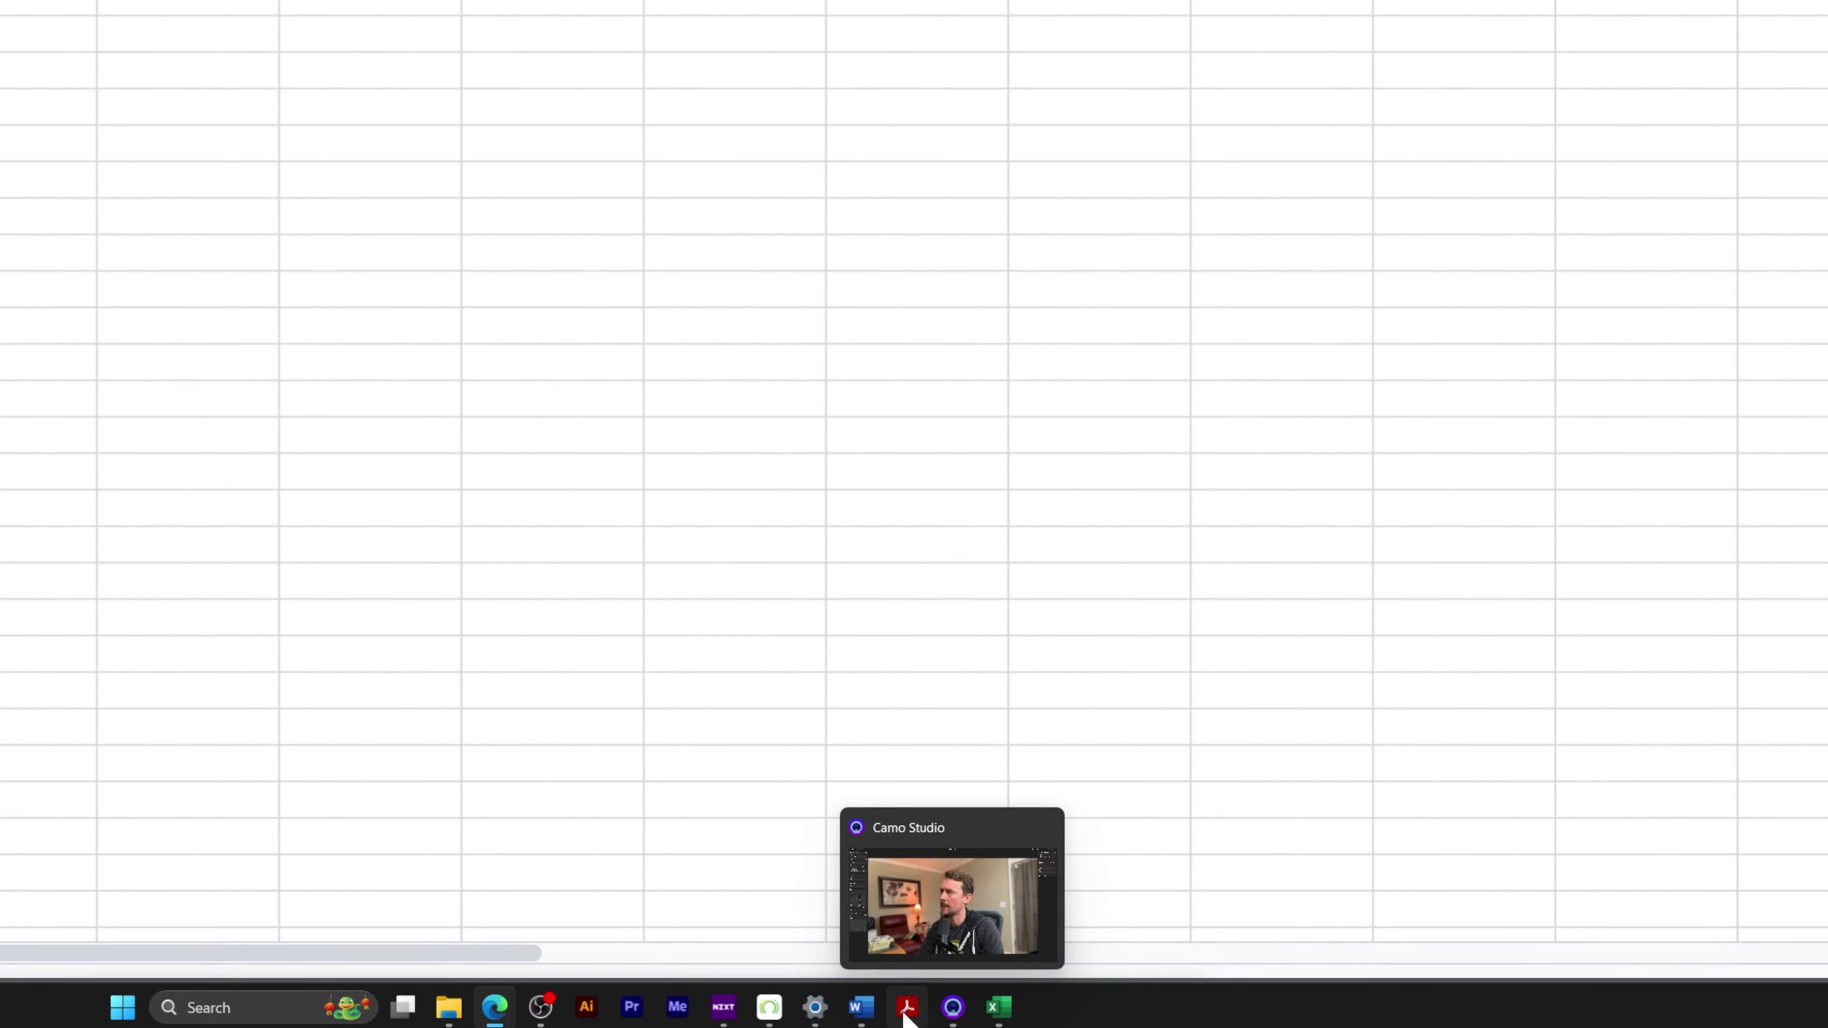
Compare the extracted rows with the purchase order template PDF in Acrobat, and return to the spreadsheet.
mouse_move(915, 1002)
left_click(1139, 899)
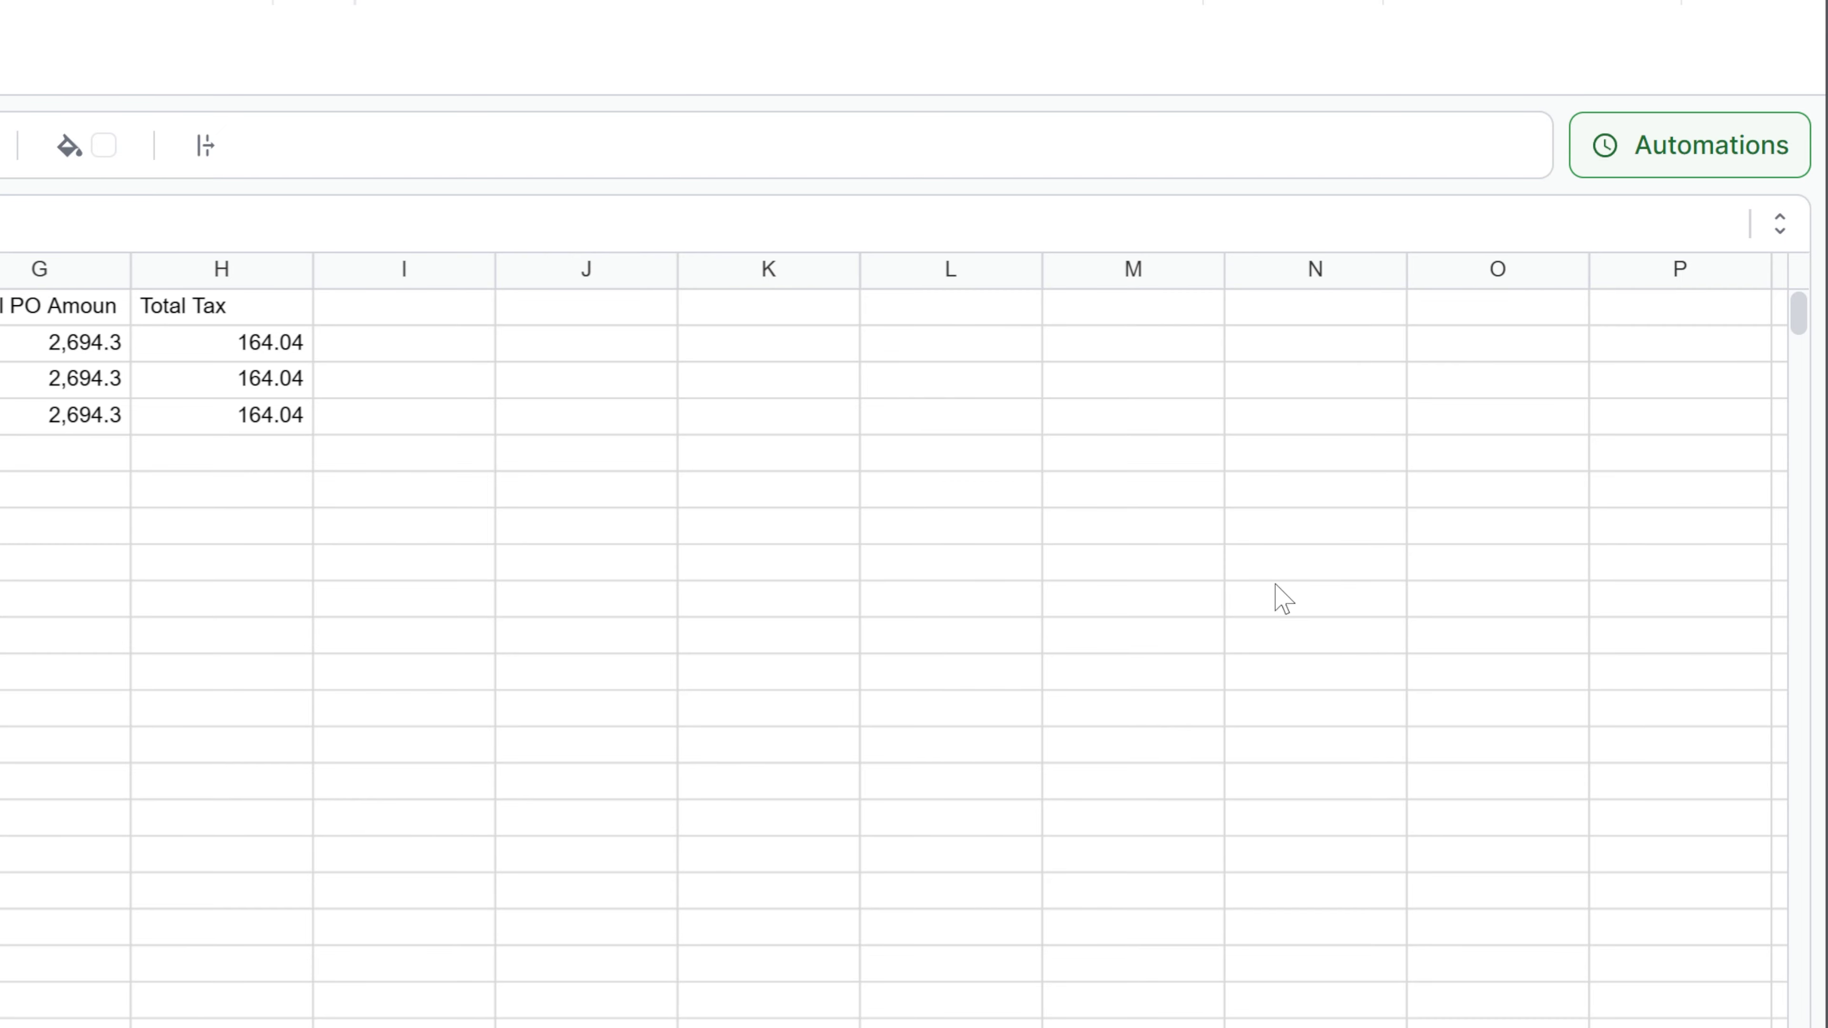
left_click(82, 349)
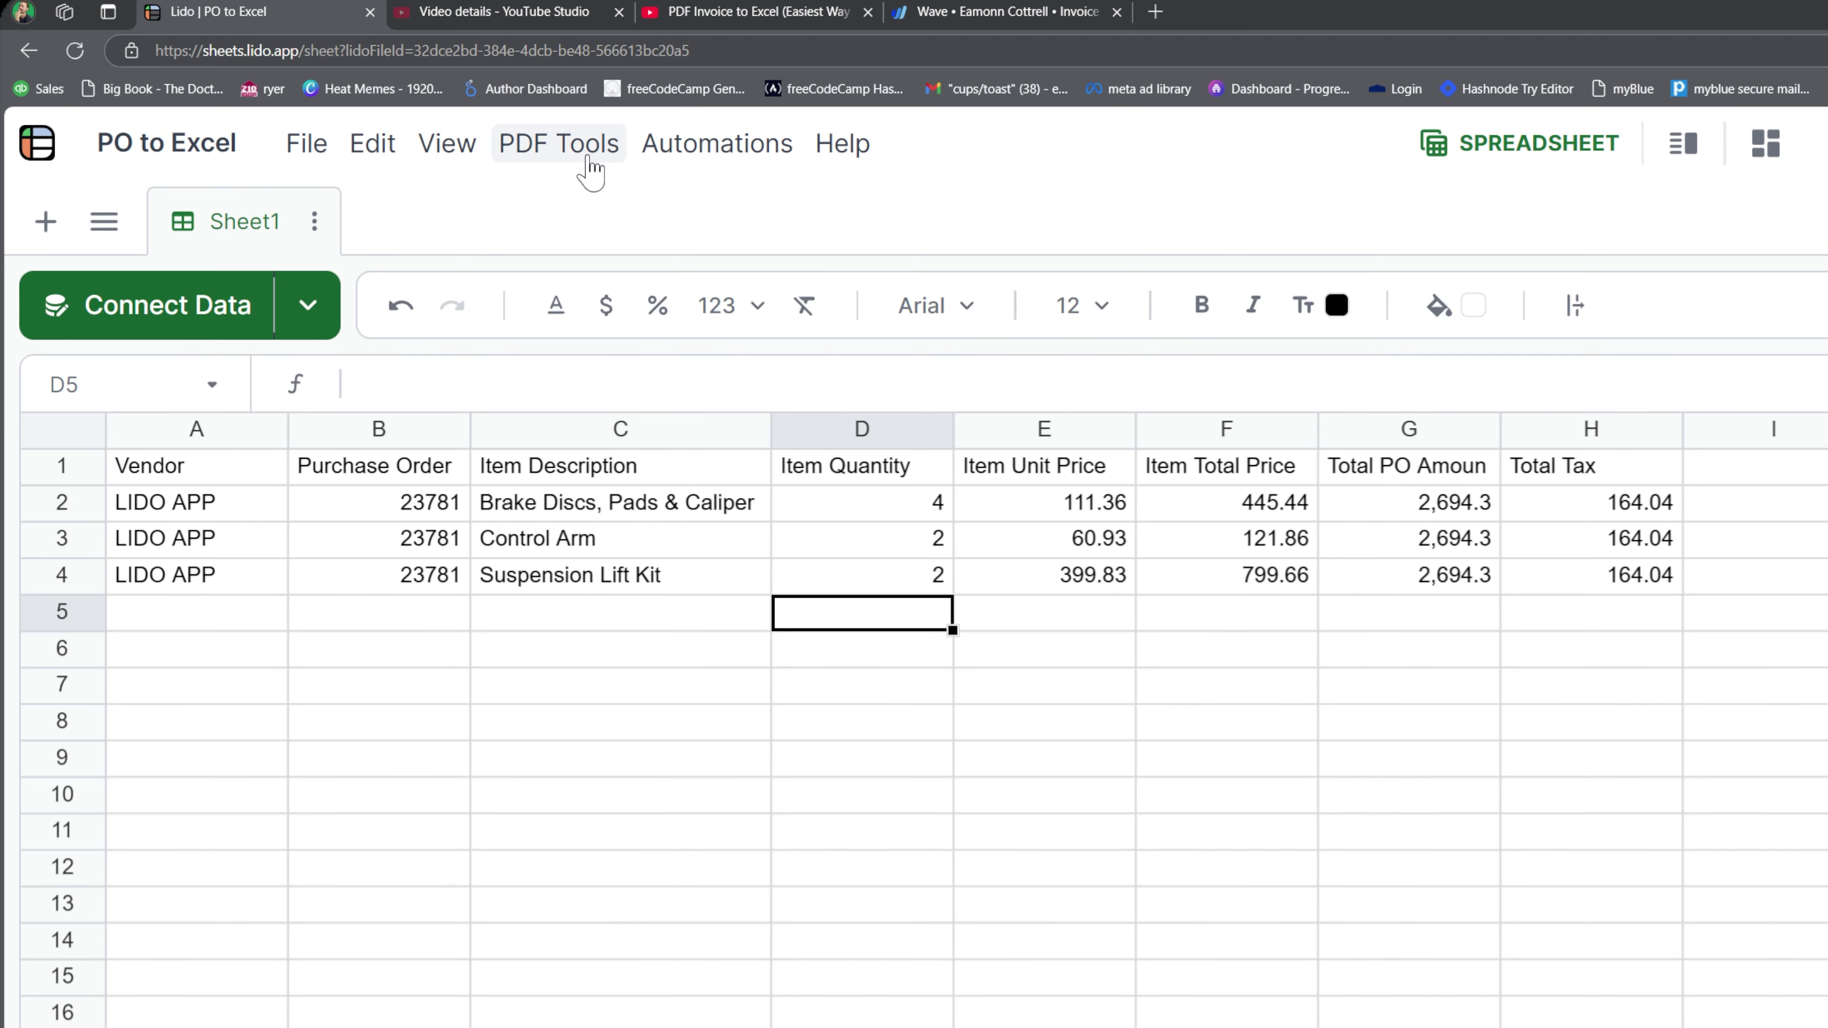
Open the PDF Data Extractor and paste the meticulous Purchase Order processing clerk prompt into the extra instructions.
left_click(568, 148)
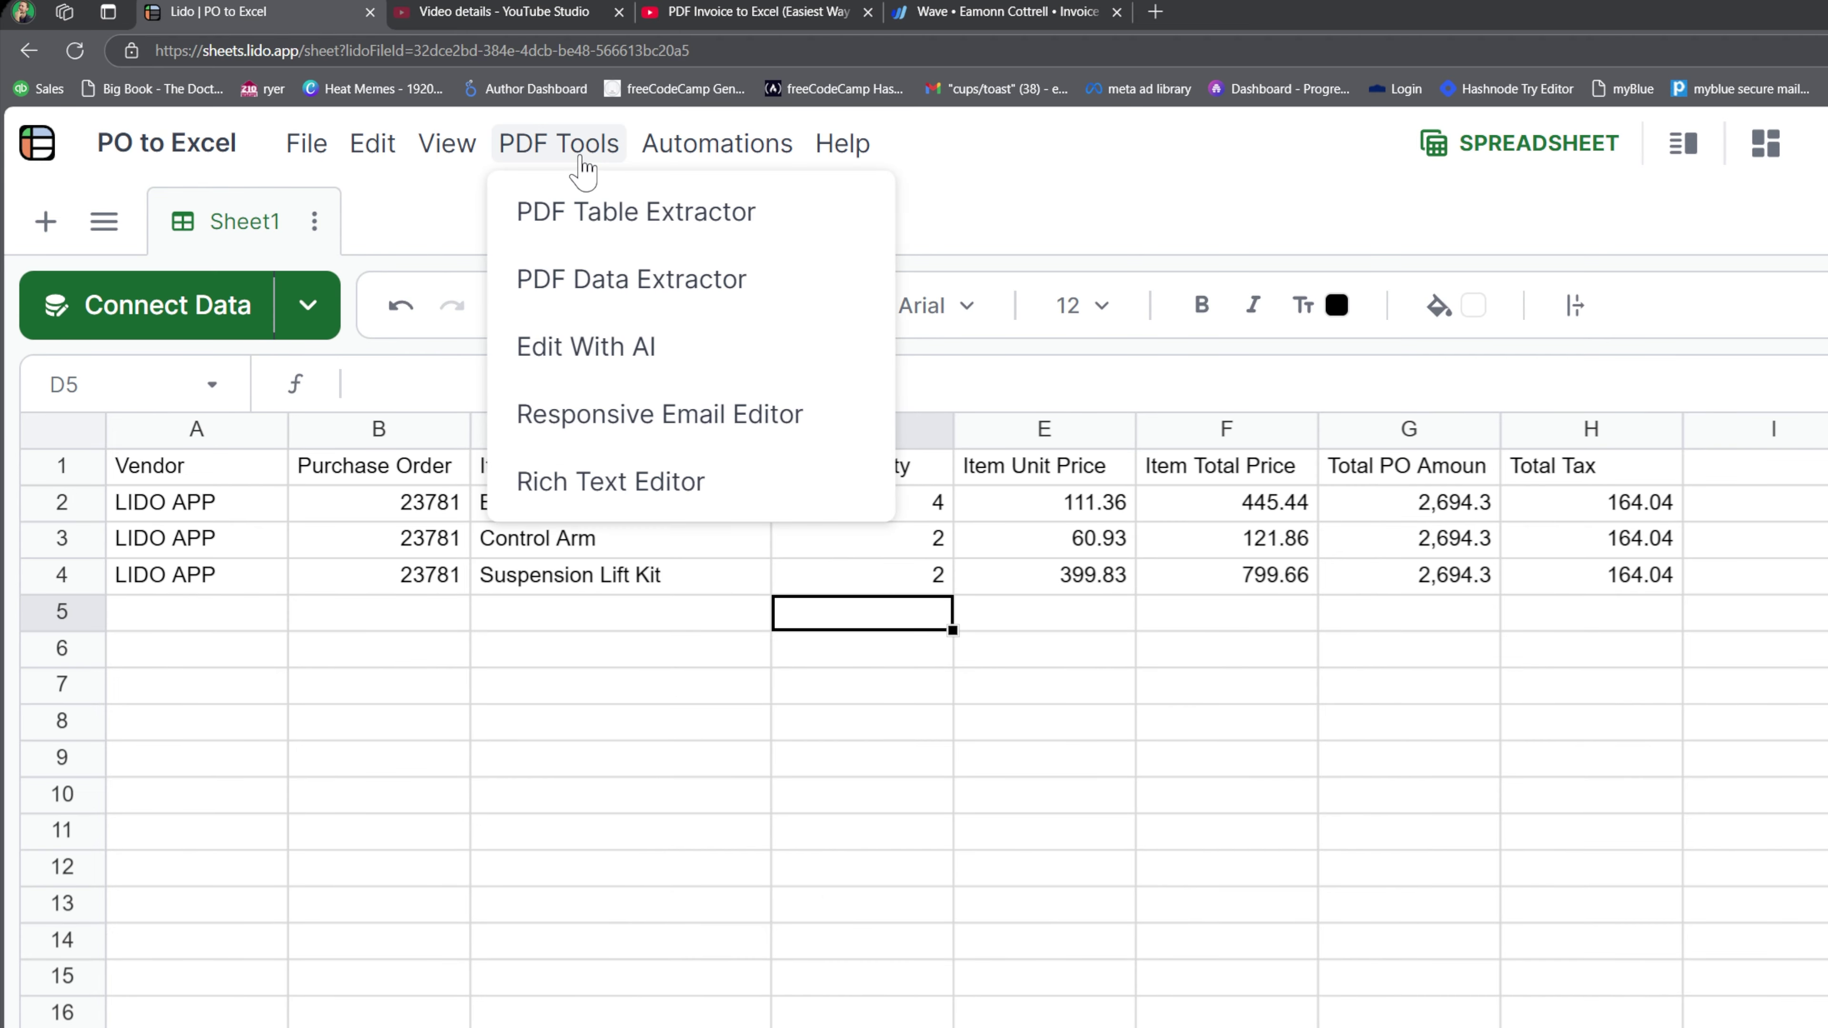
left_click(660, 317)
left_click(1552, 918)
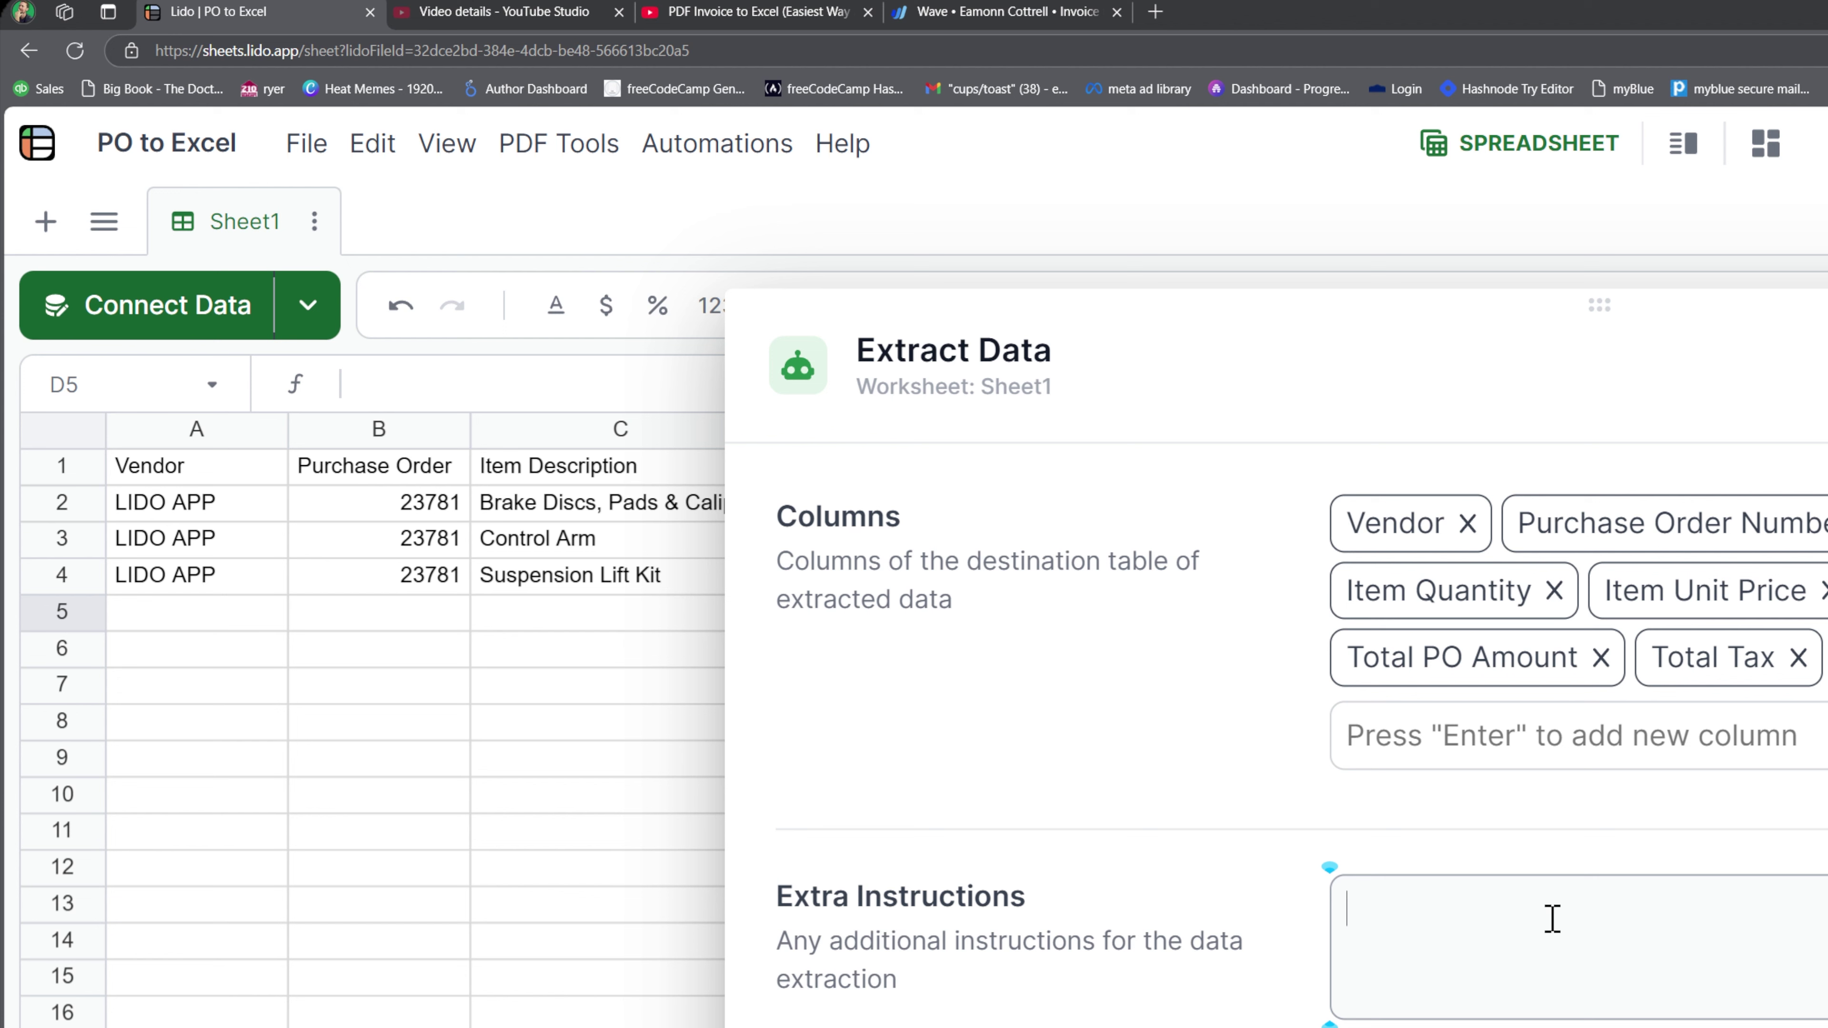
key("ctrl+v")
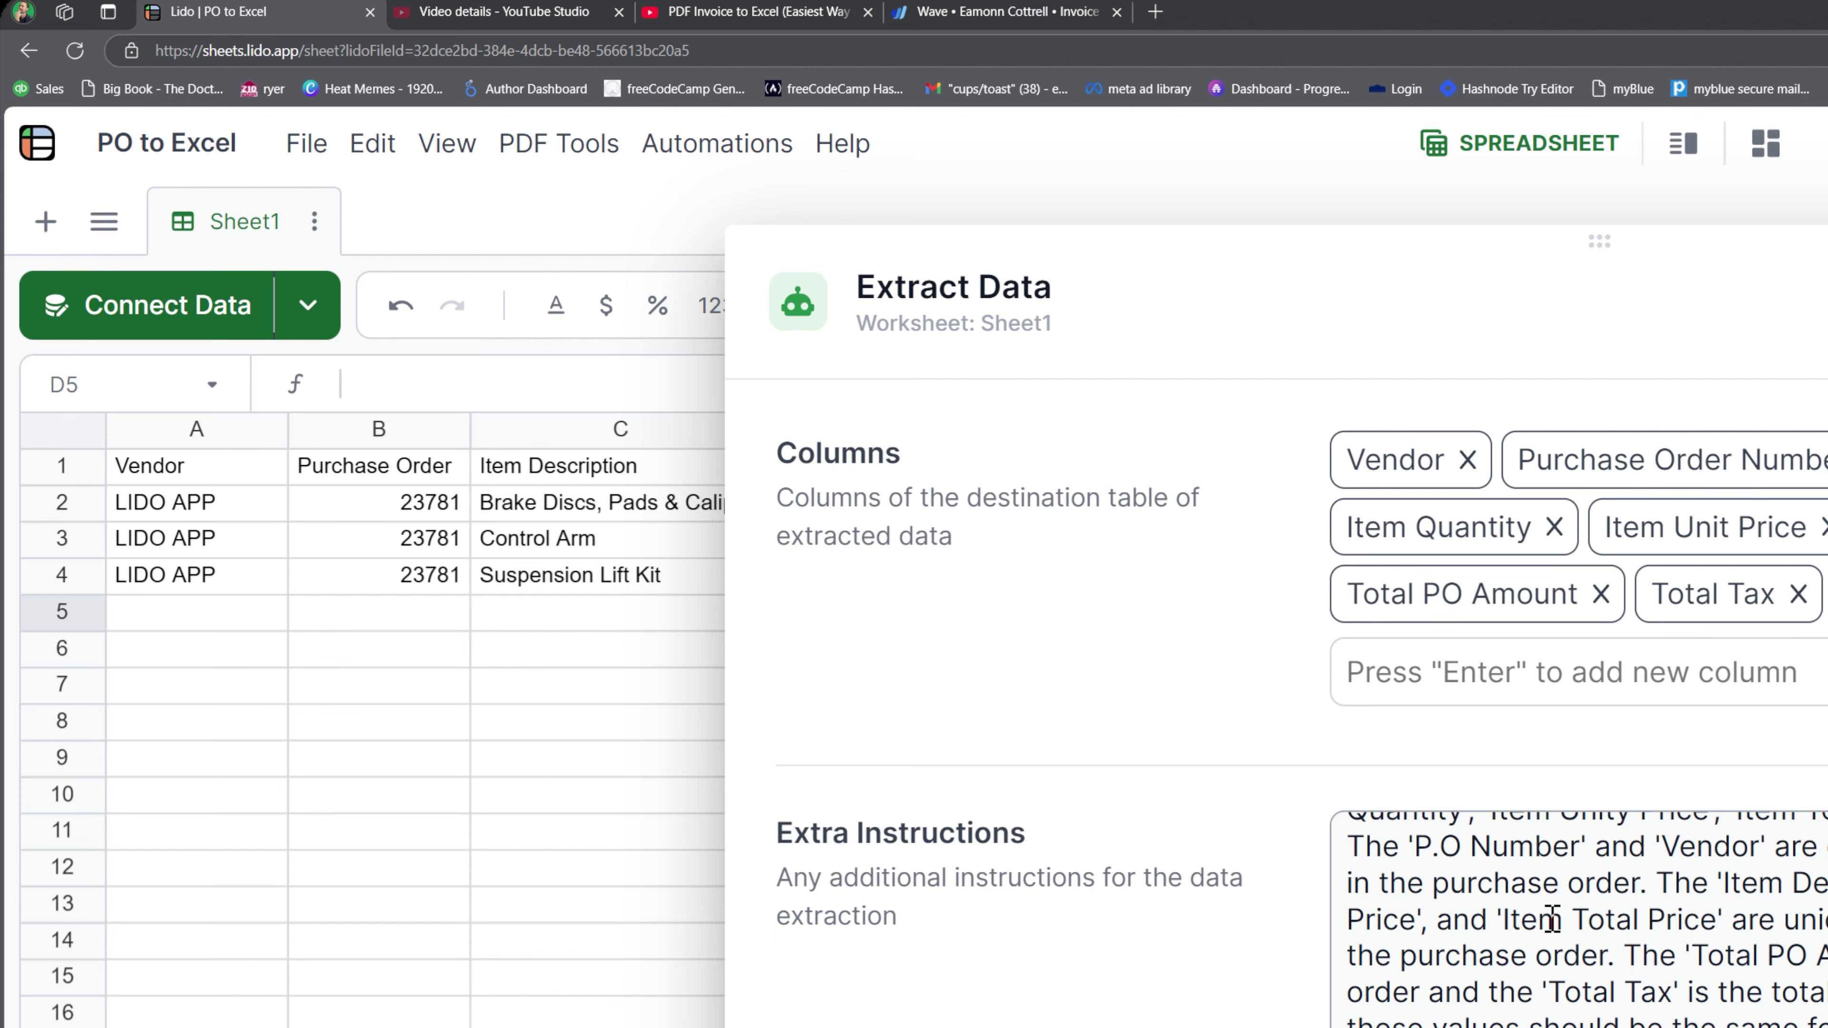
Read through the pasted extra instructions and compare them with the extracted rows behind the Extract Data window.
scroll(1555, 921, "up", 3)
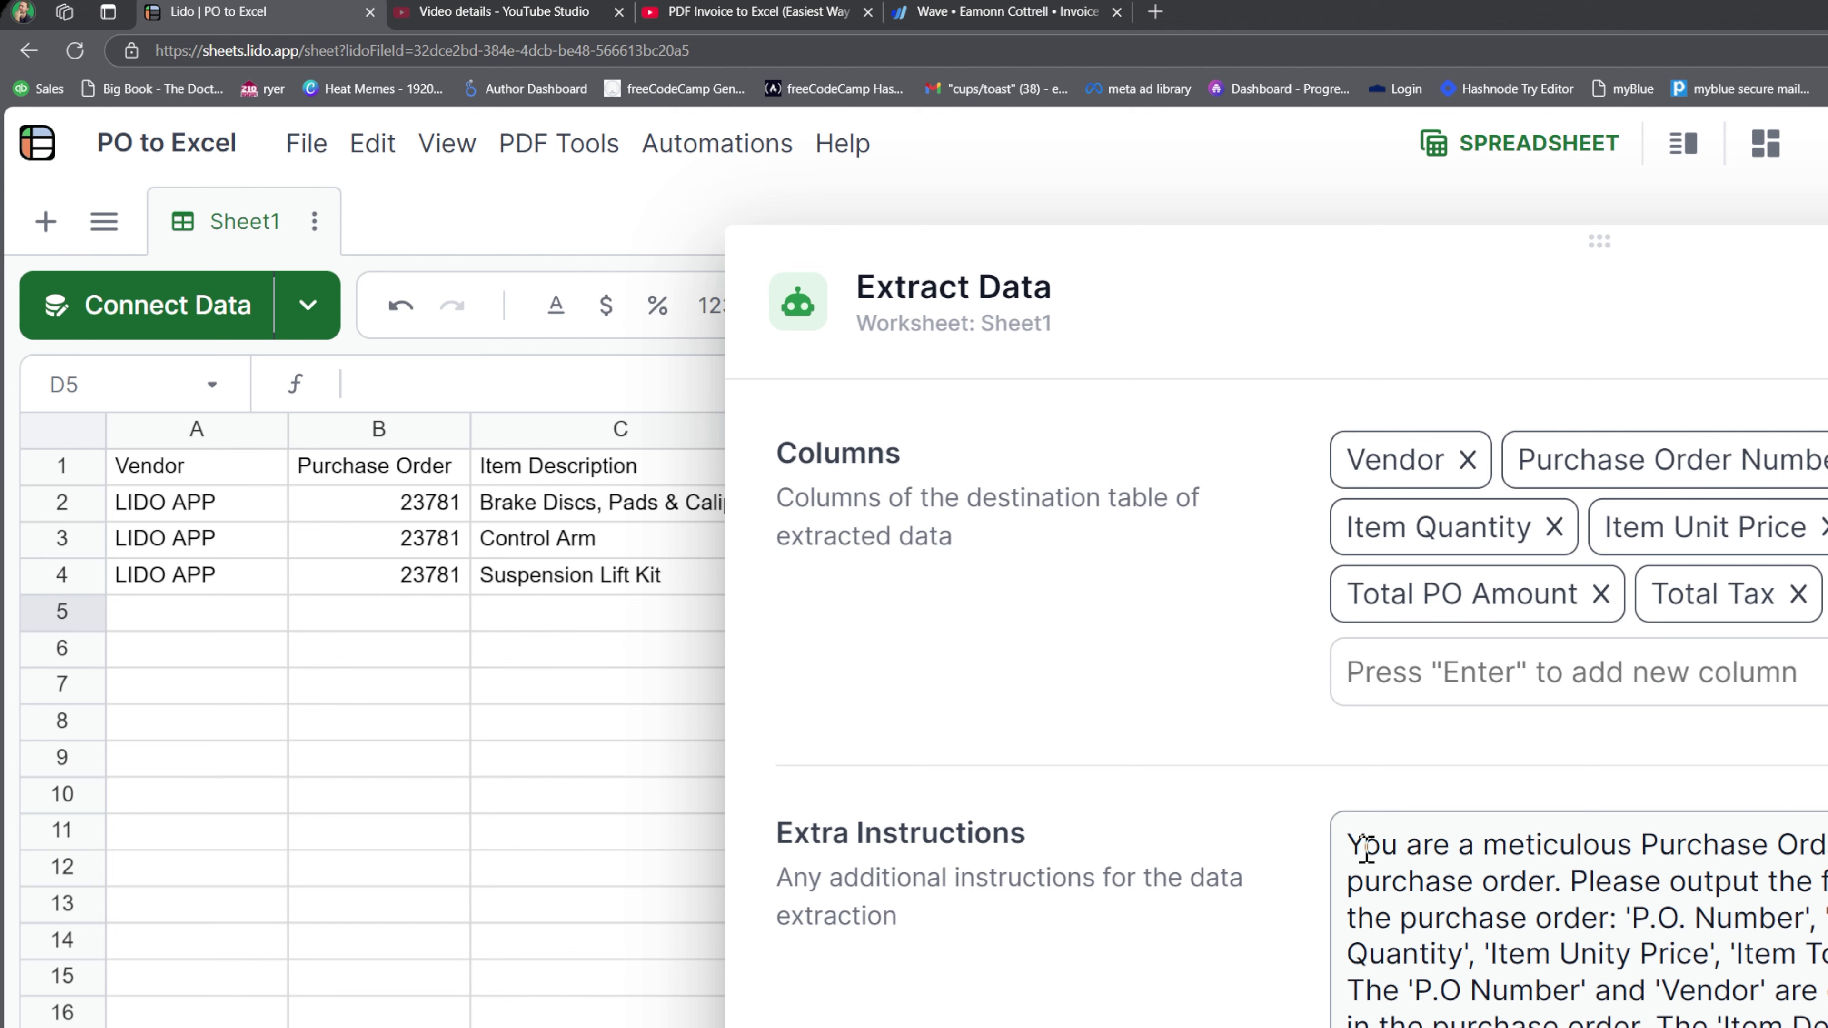
left_click_drag(1352, 847, 1827, 851)
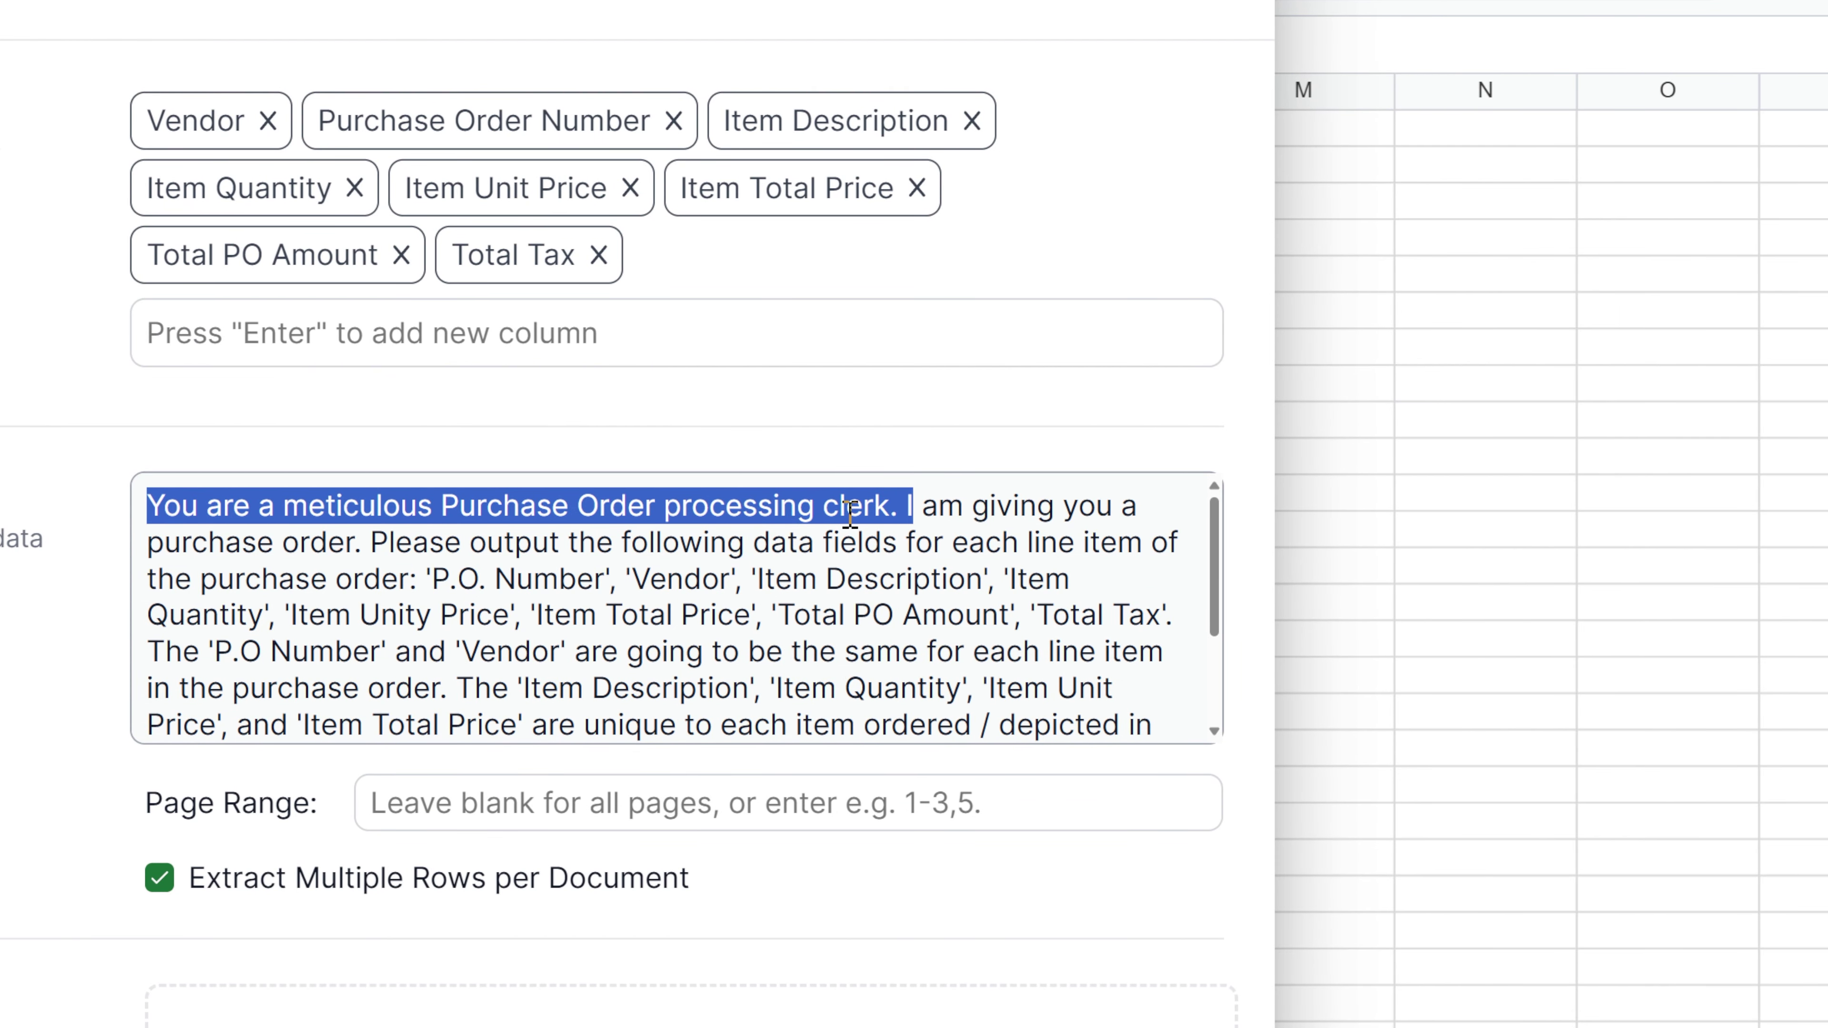
left_click(918, 516)
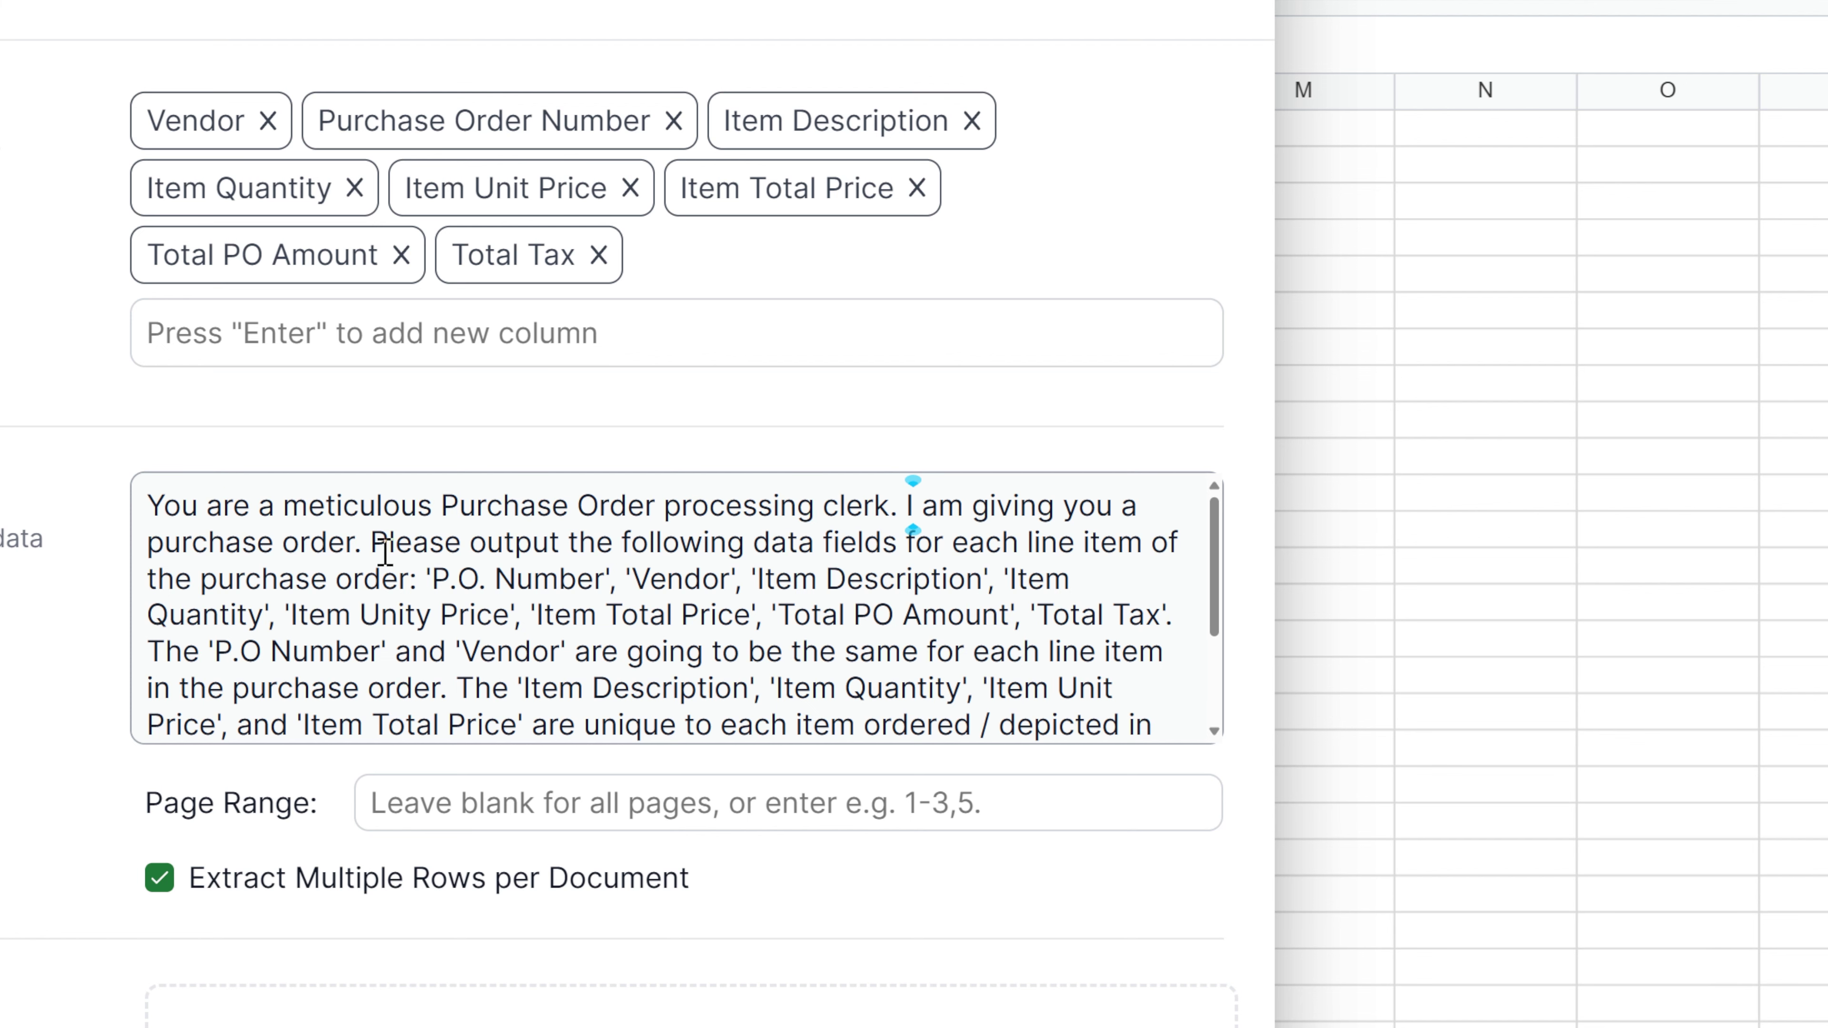
left_click_drag(375, 545, 614, 590)
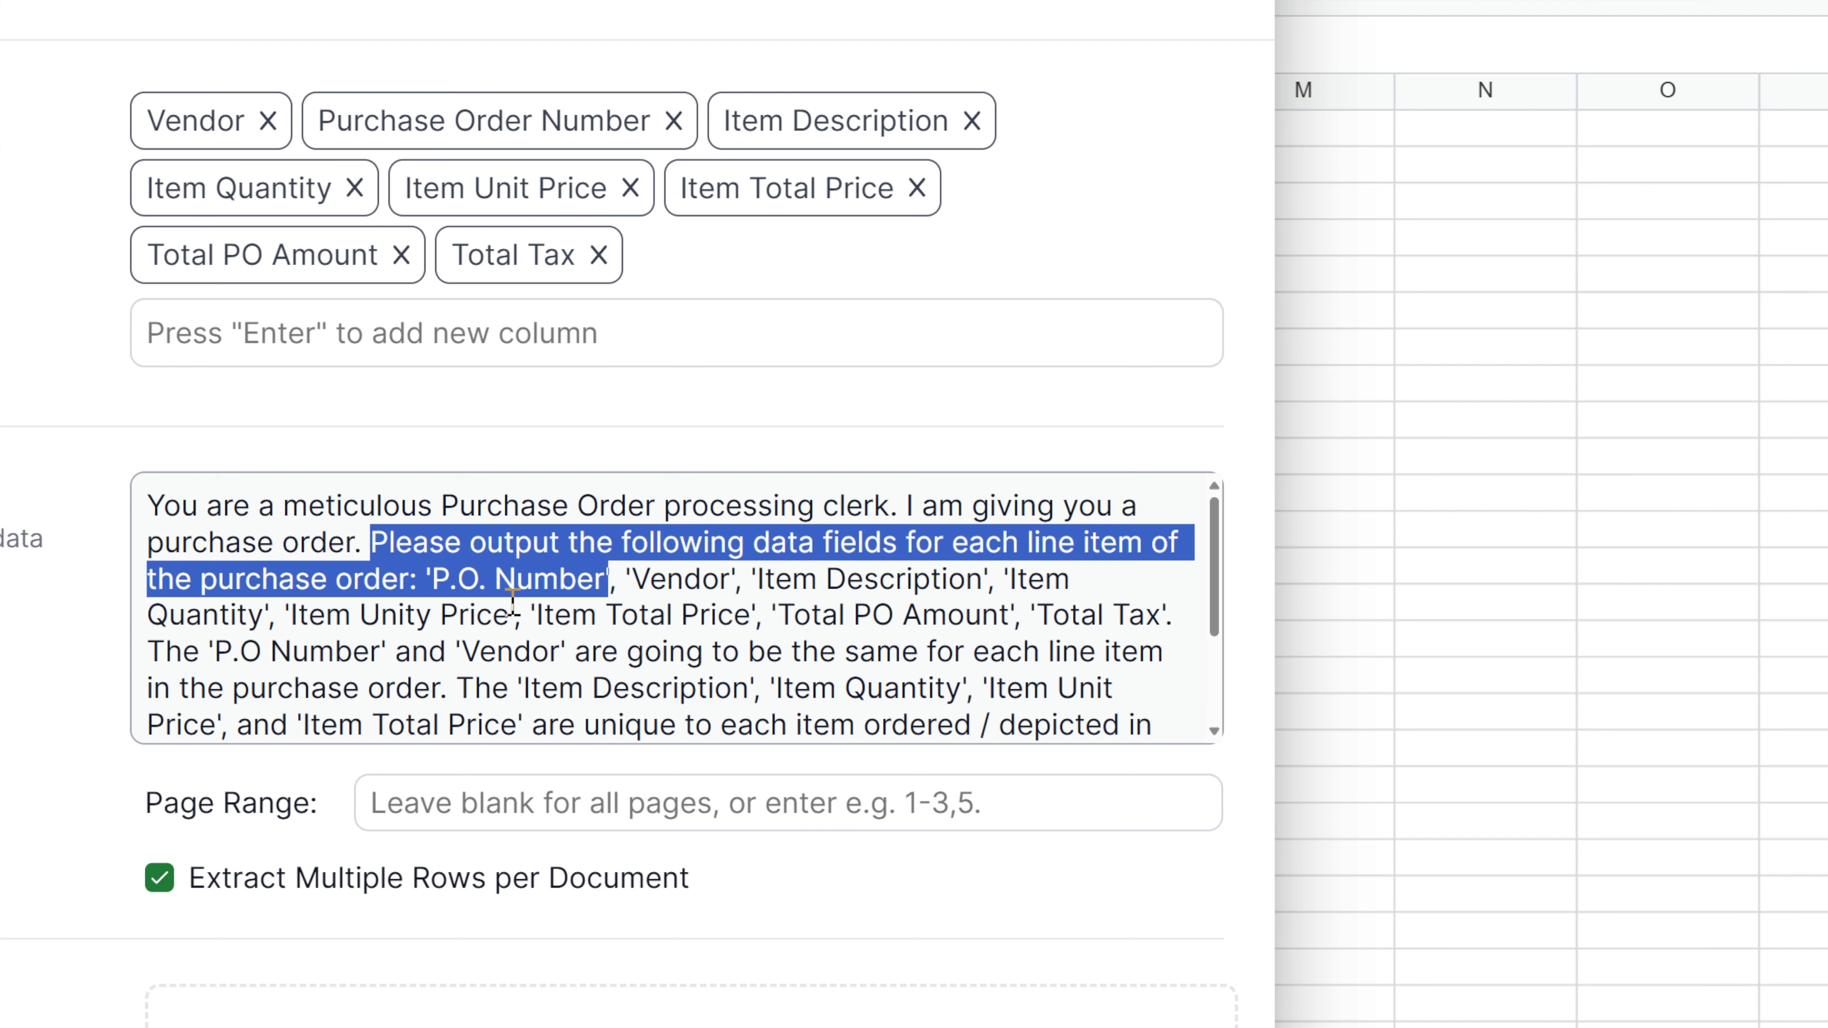
left_click(492, 610)
left_click_drag(440, 576, 894, 614)
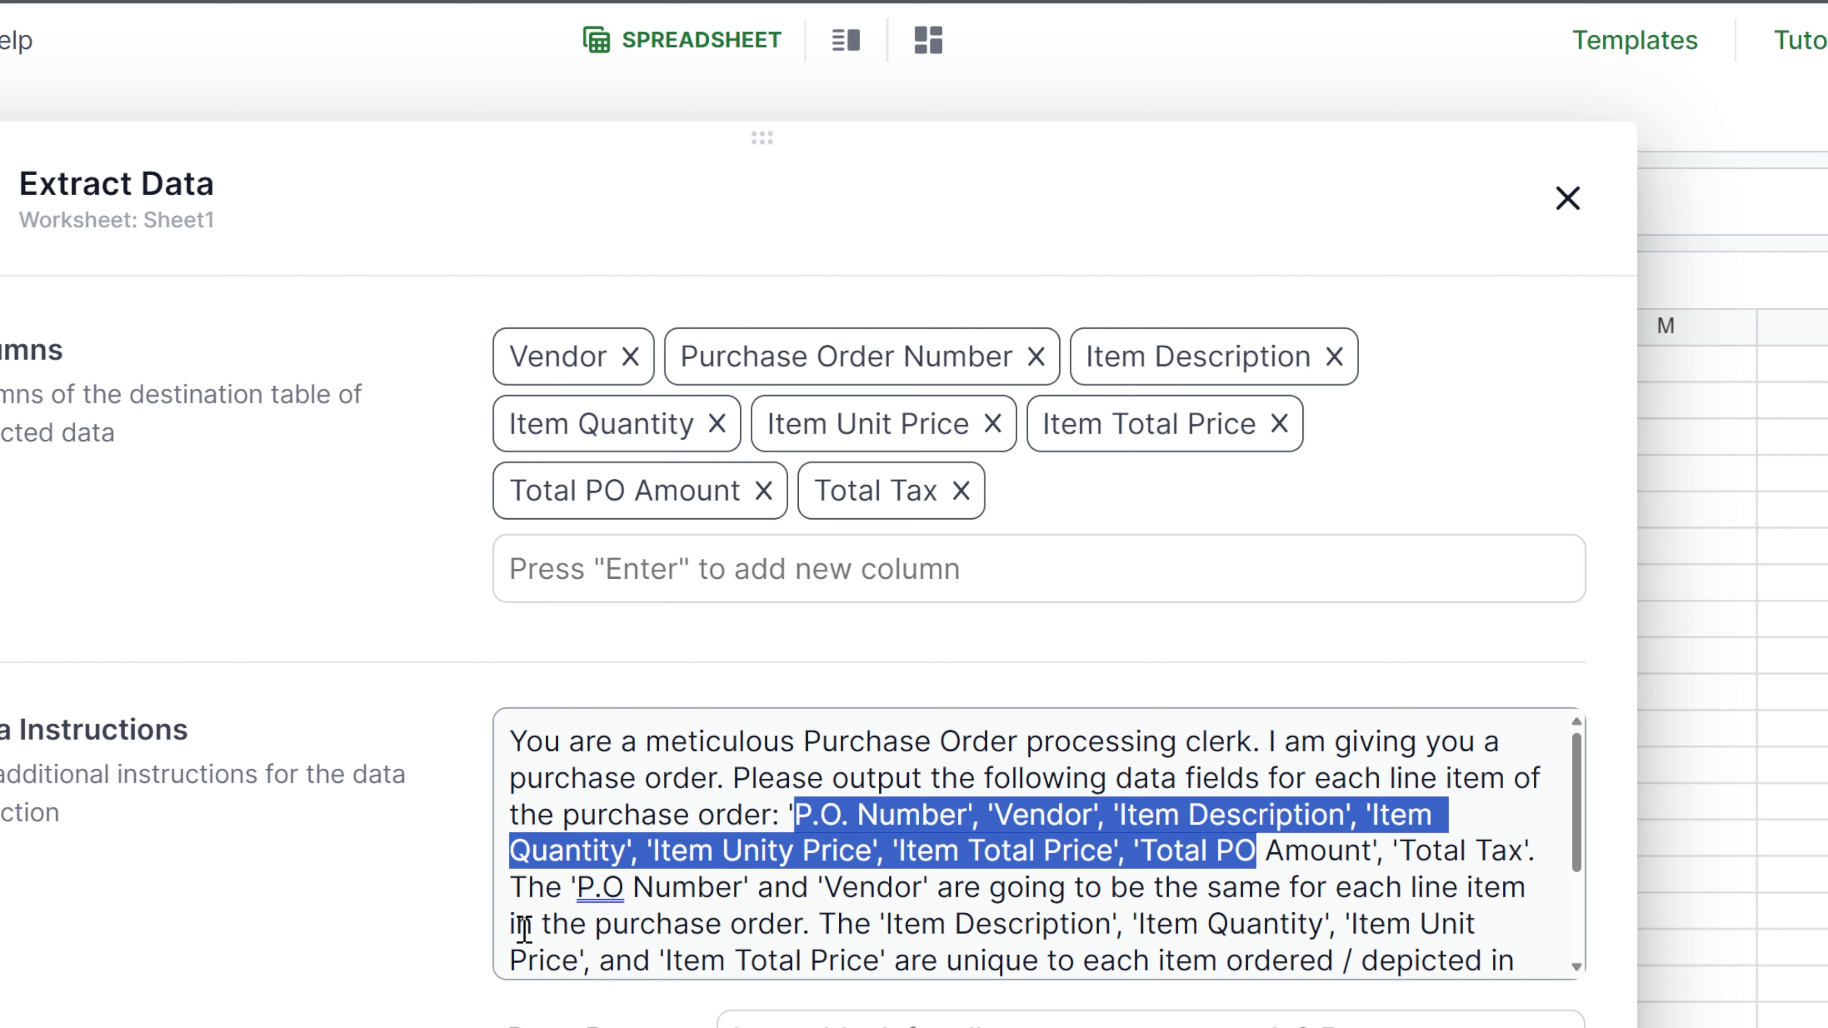
left_click_drag(532, 925, 730, 927)
scroll(907, 901, "down", 3)
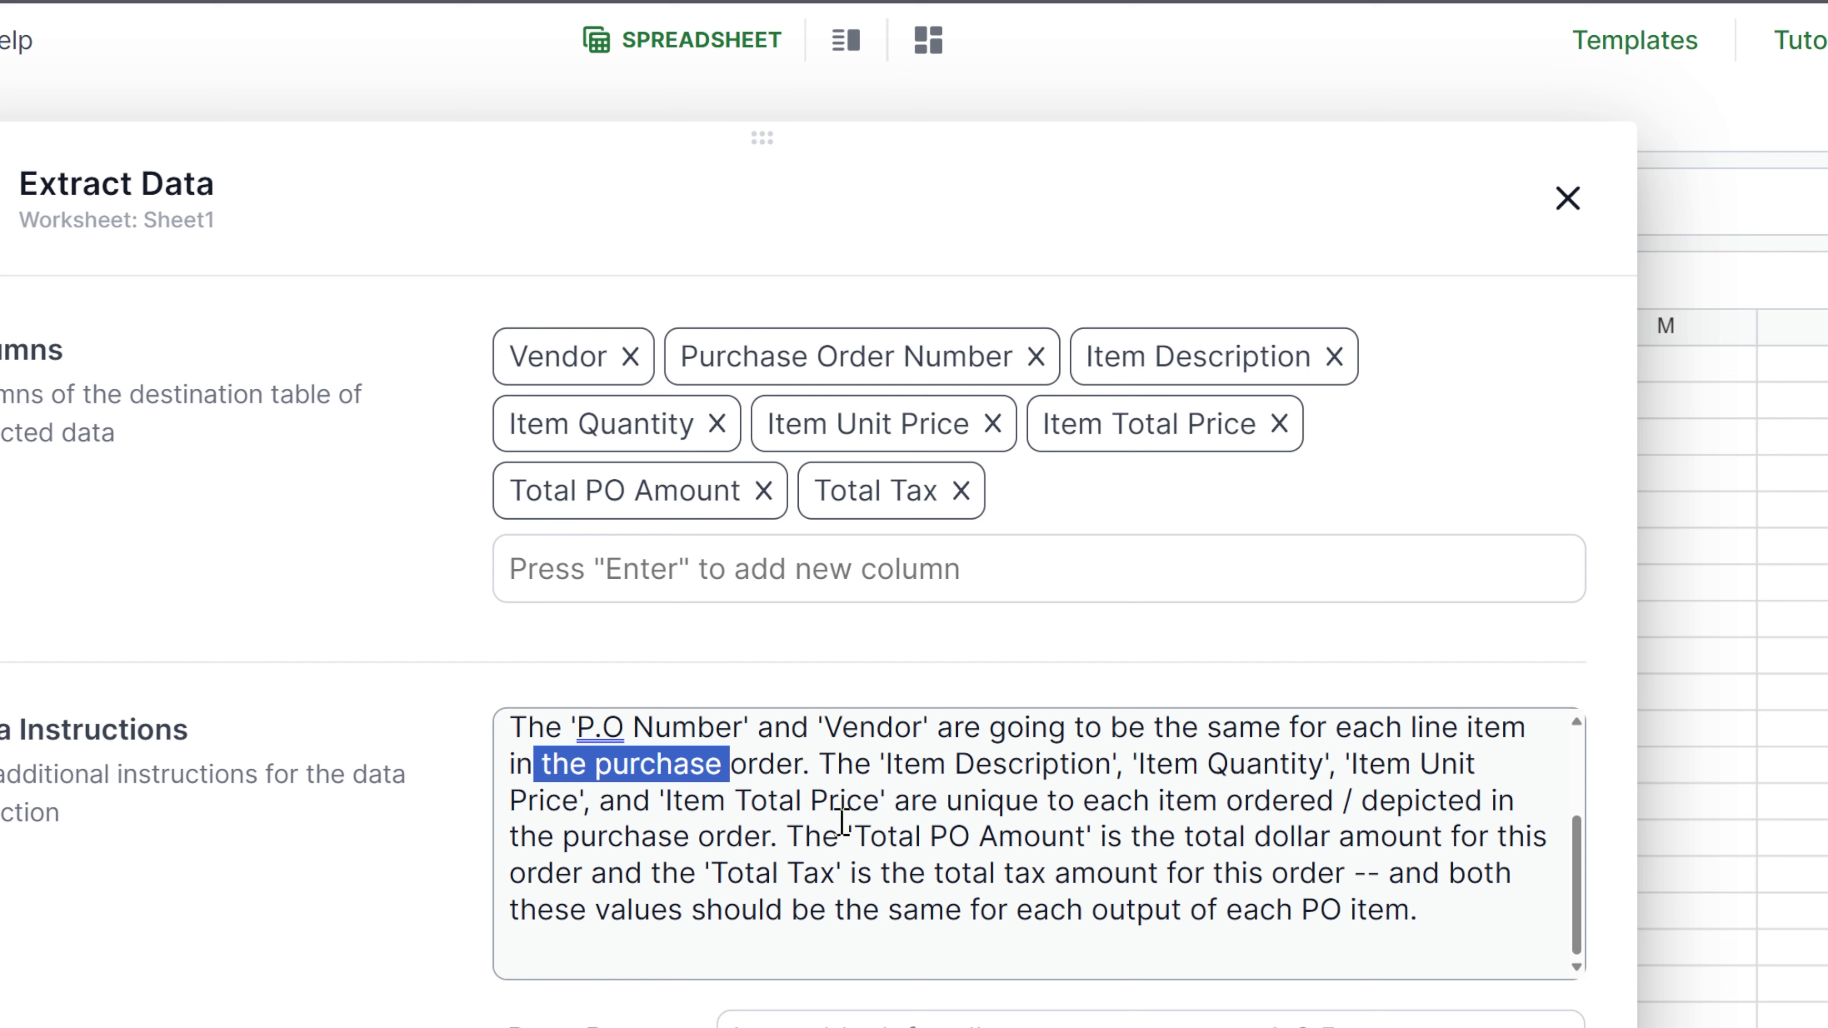
left_click_drag(591, 151, 951, 539)
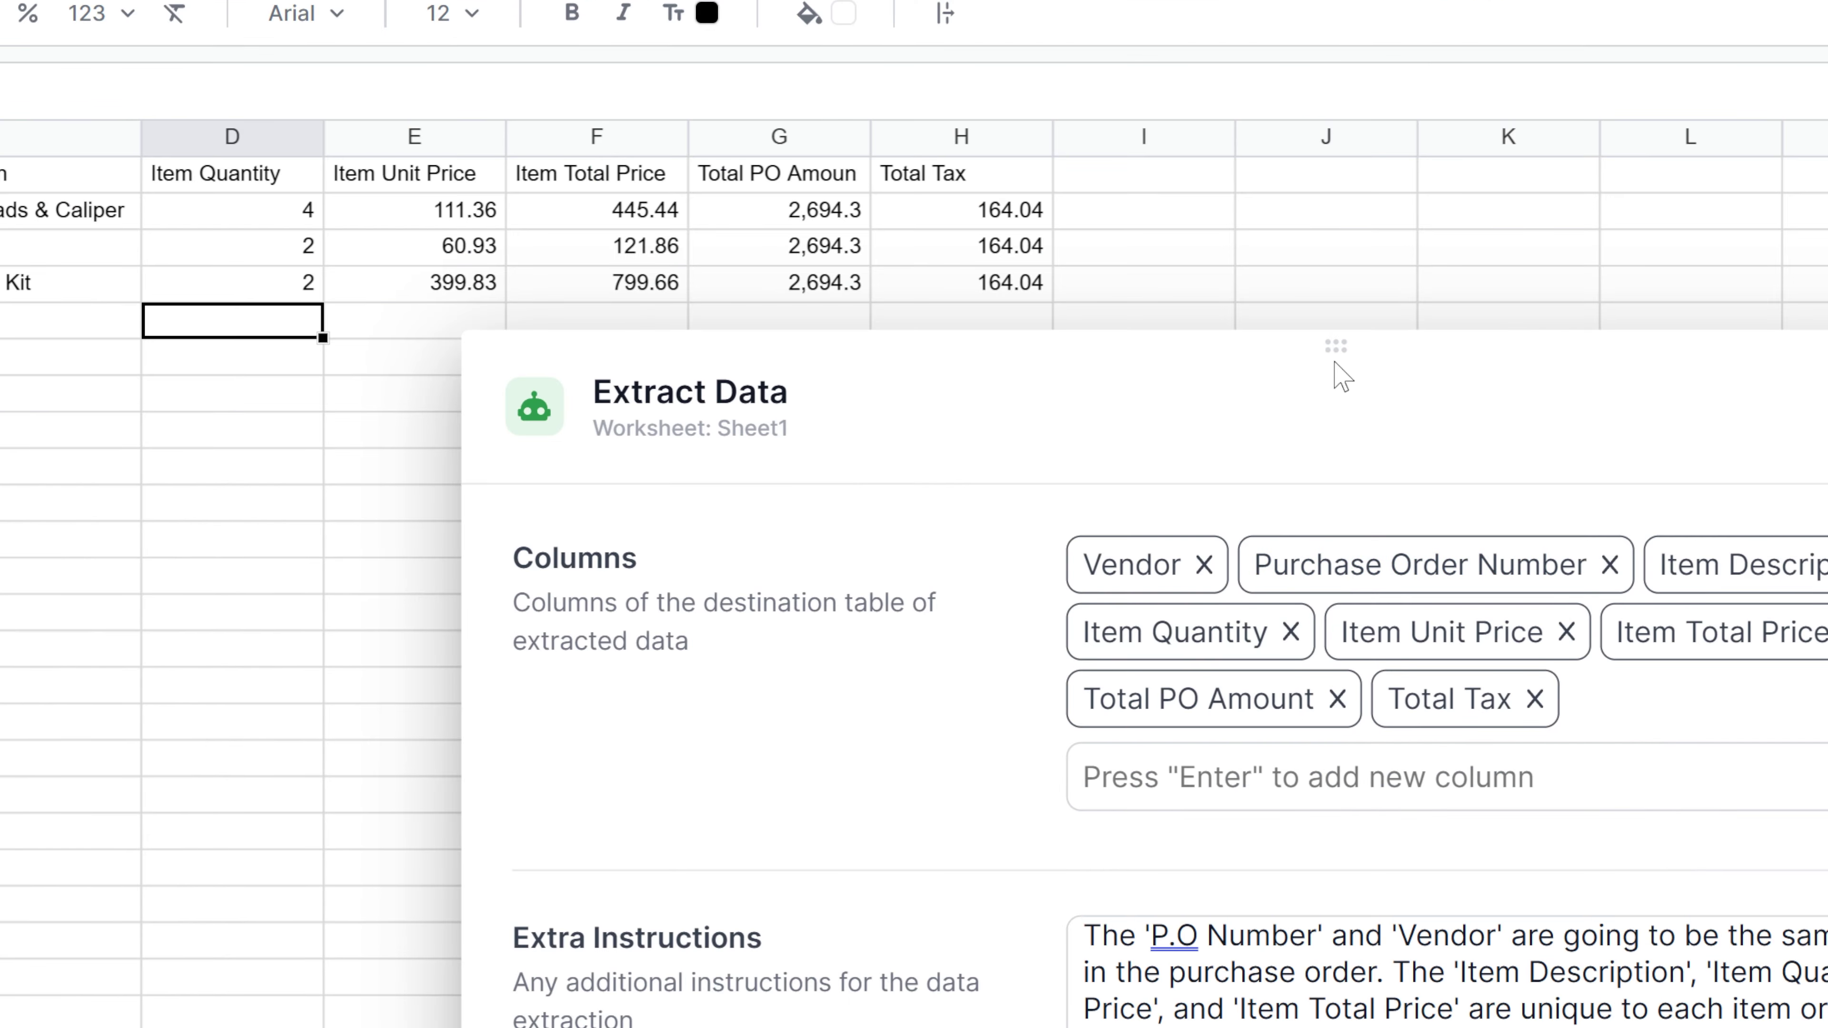
left_click_drag(1827, 664, 1449, 199)
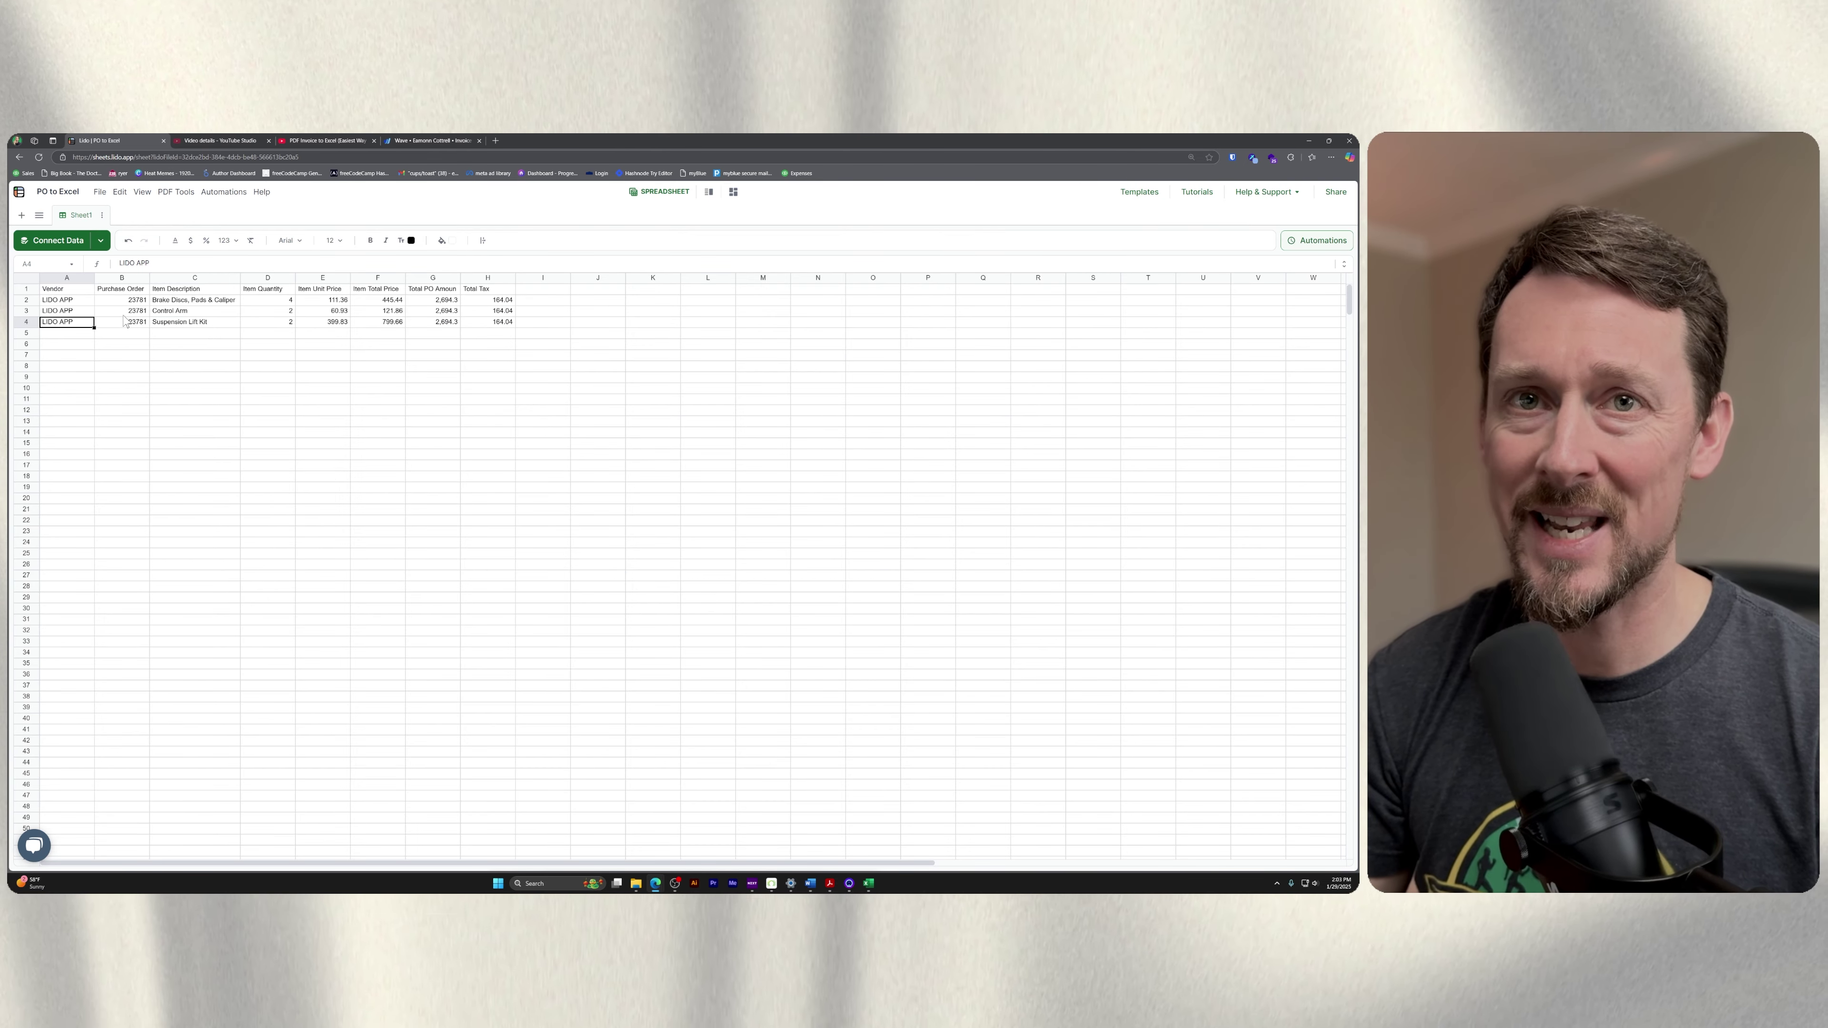
Export the values of the PO to Excel spreadsheet to an Excel file and open the downloaded workbook in Excel.
left_click(86, 312)
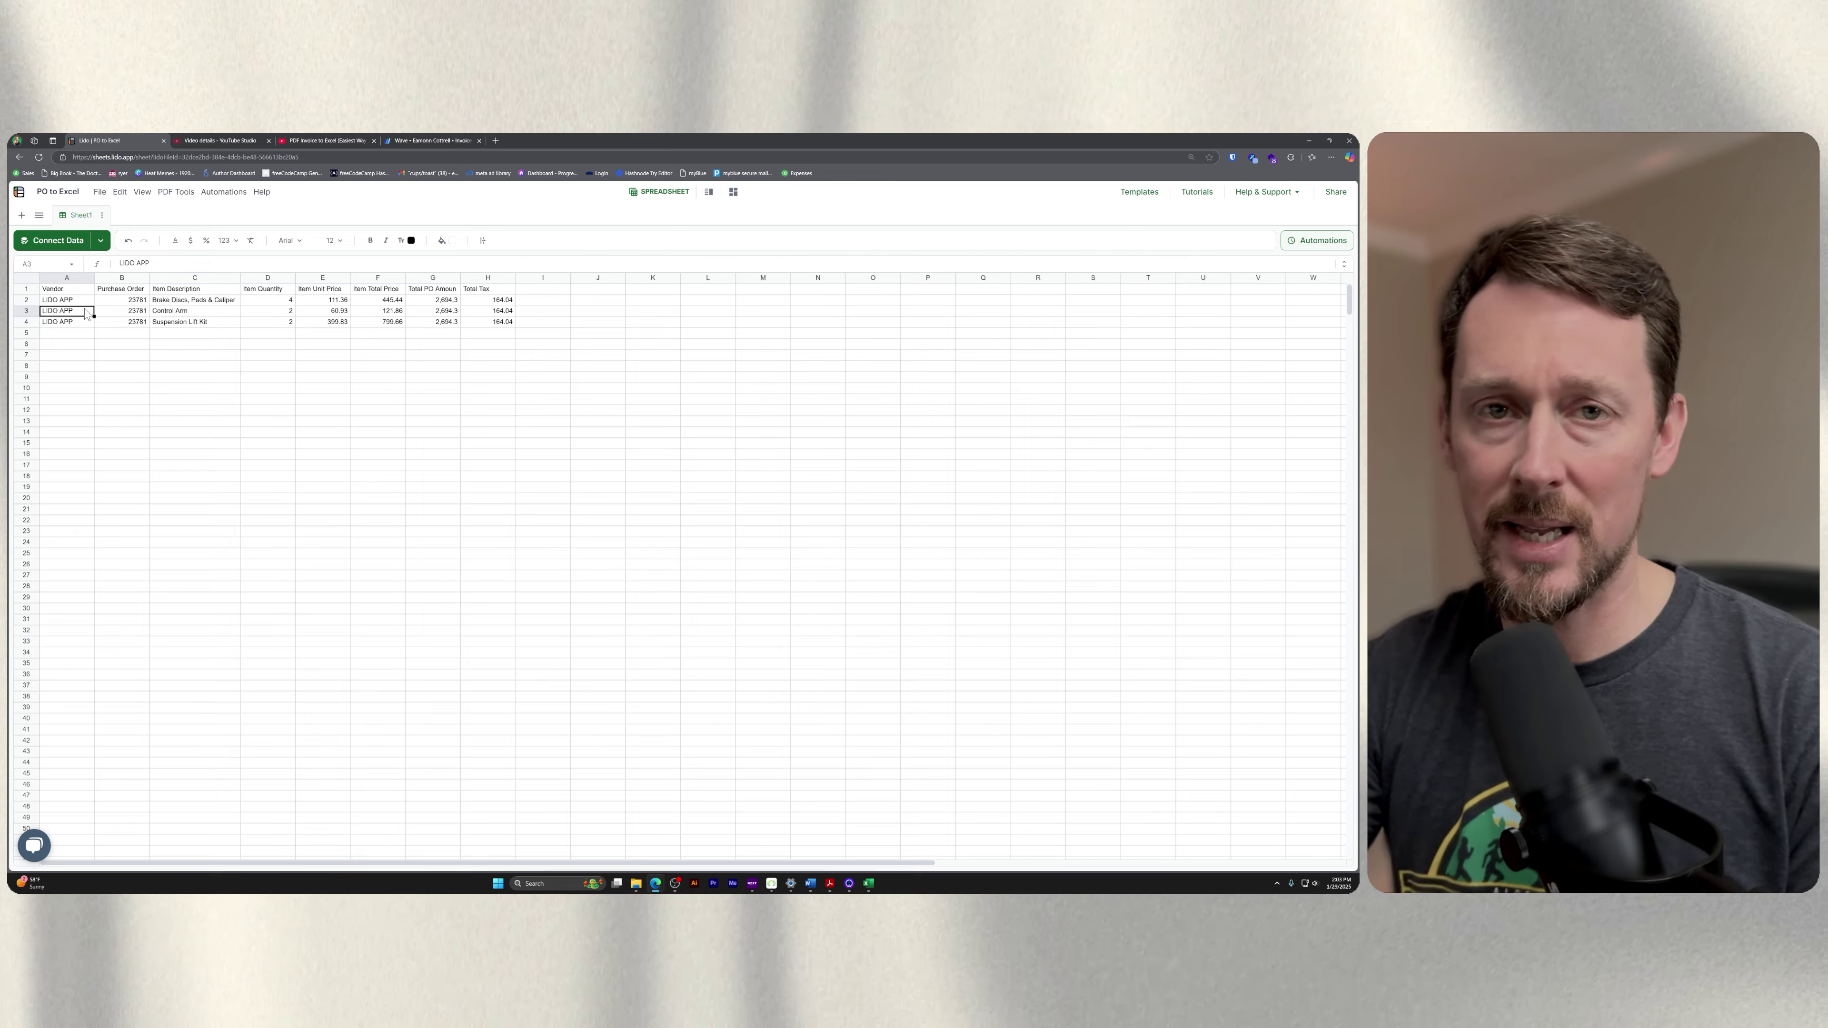
key("ctrl+plus")
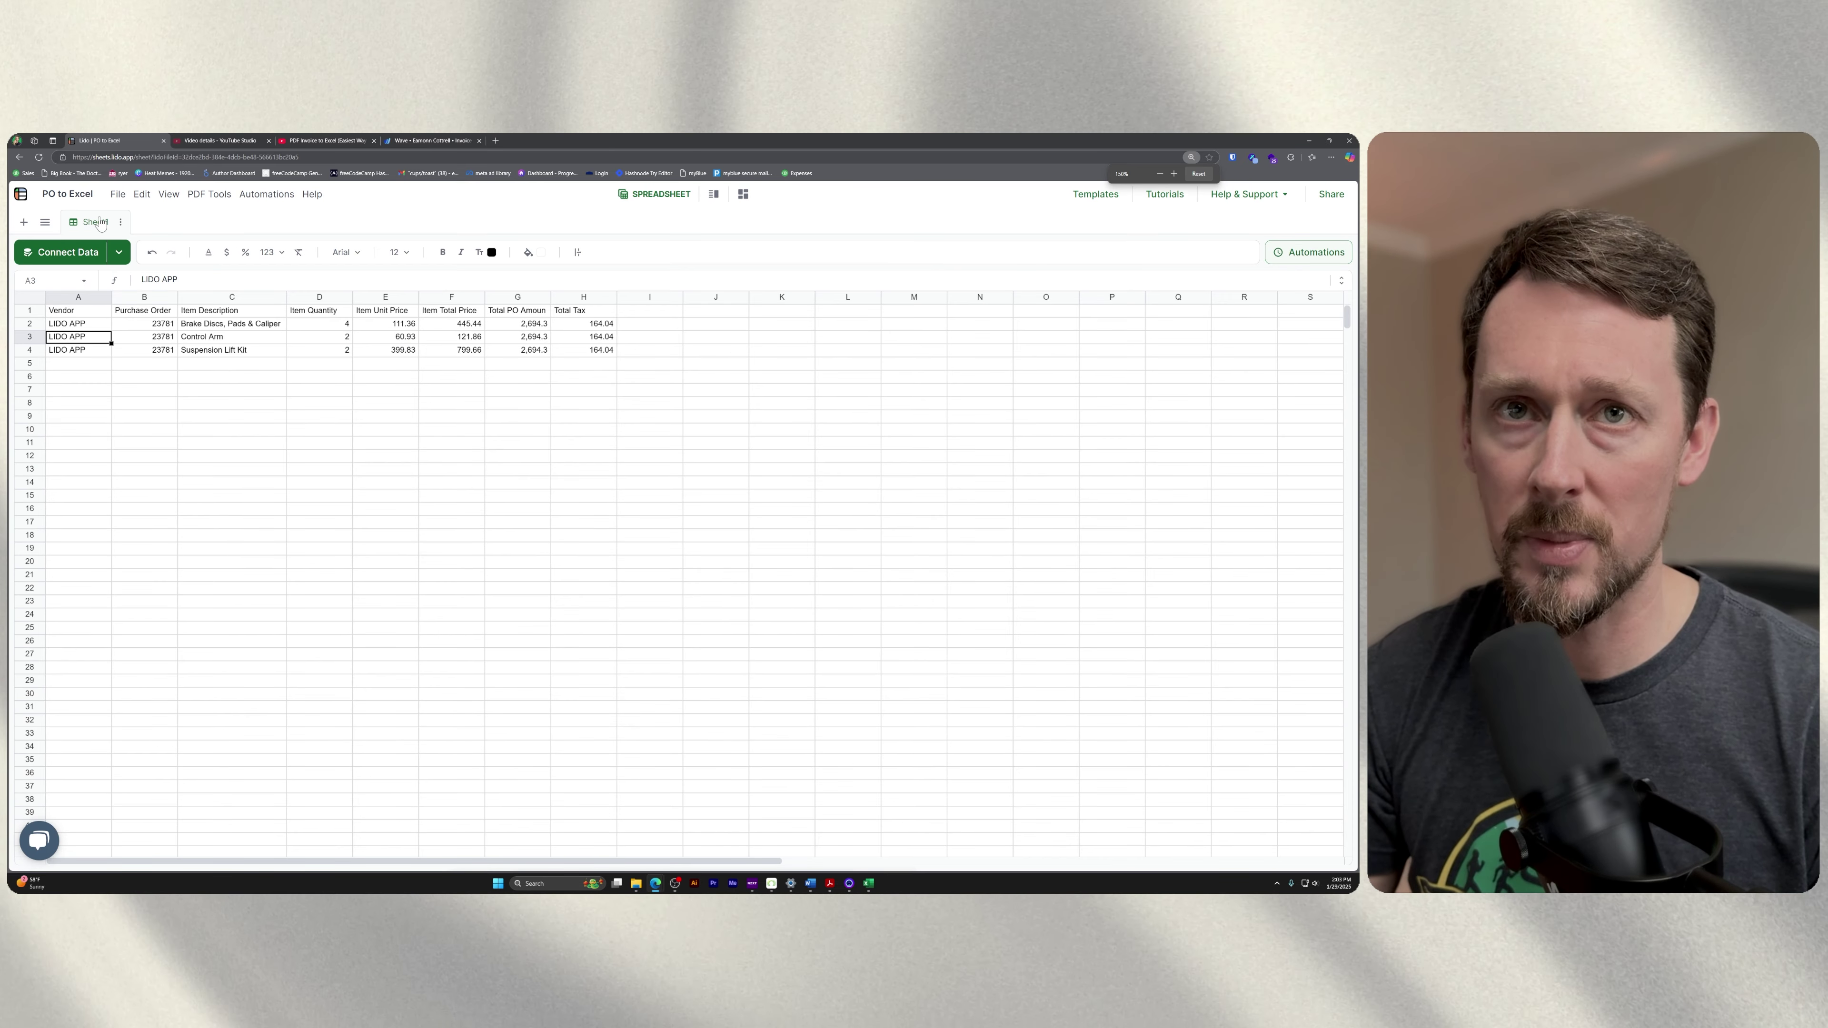
left_click(121, 197)
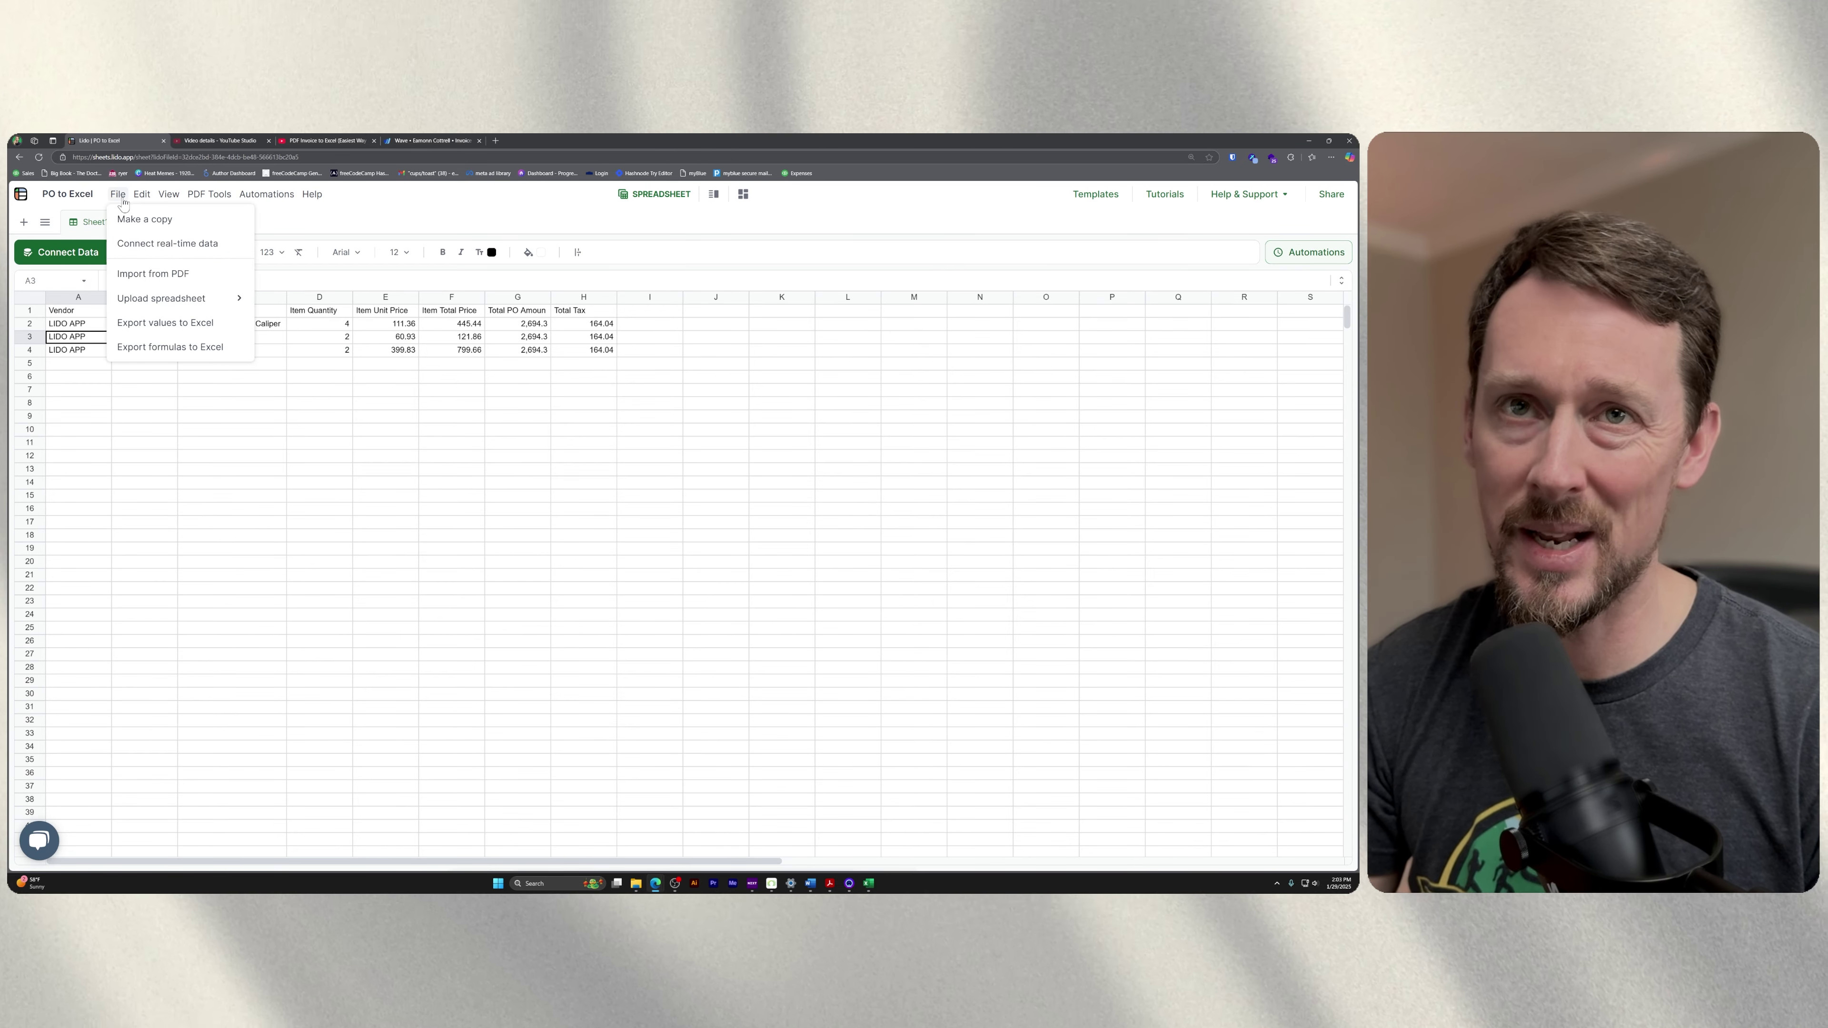
left_click(185, 323)
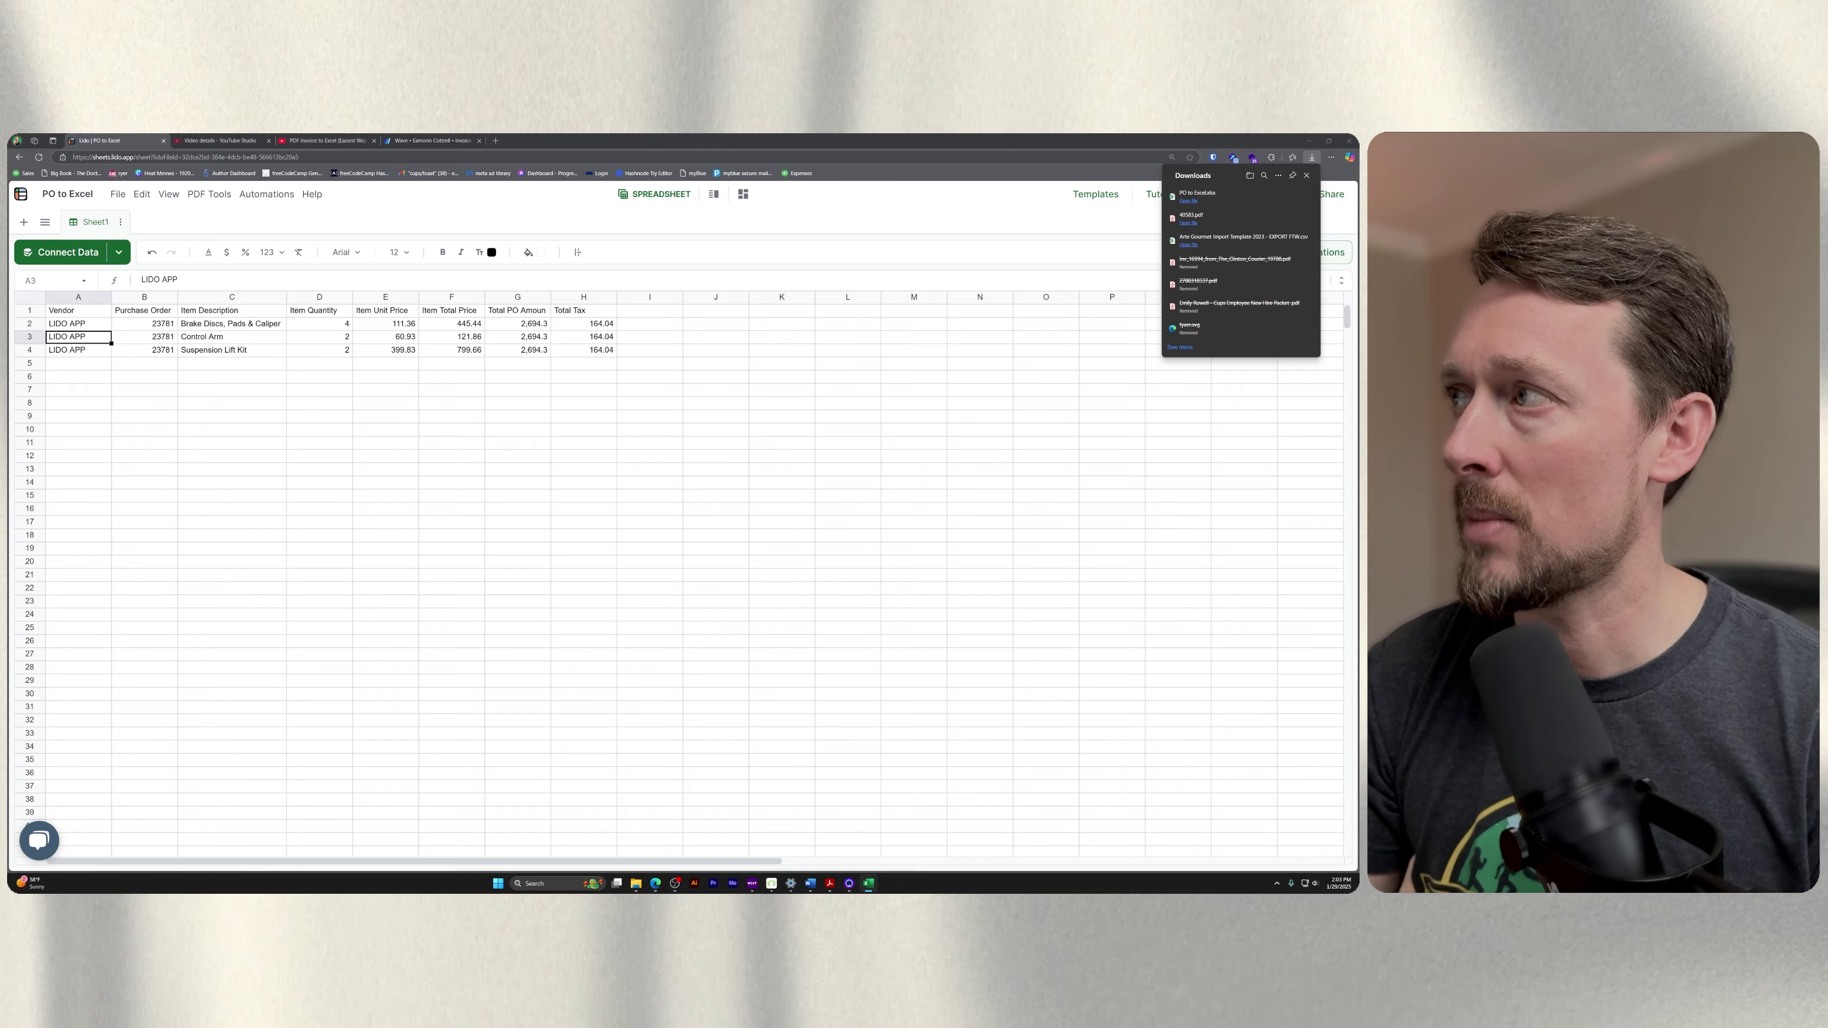
left_click(1189, 201)
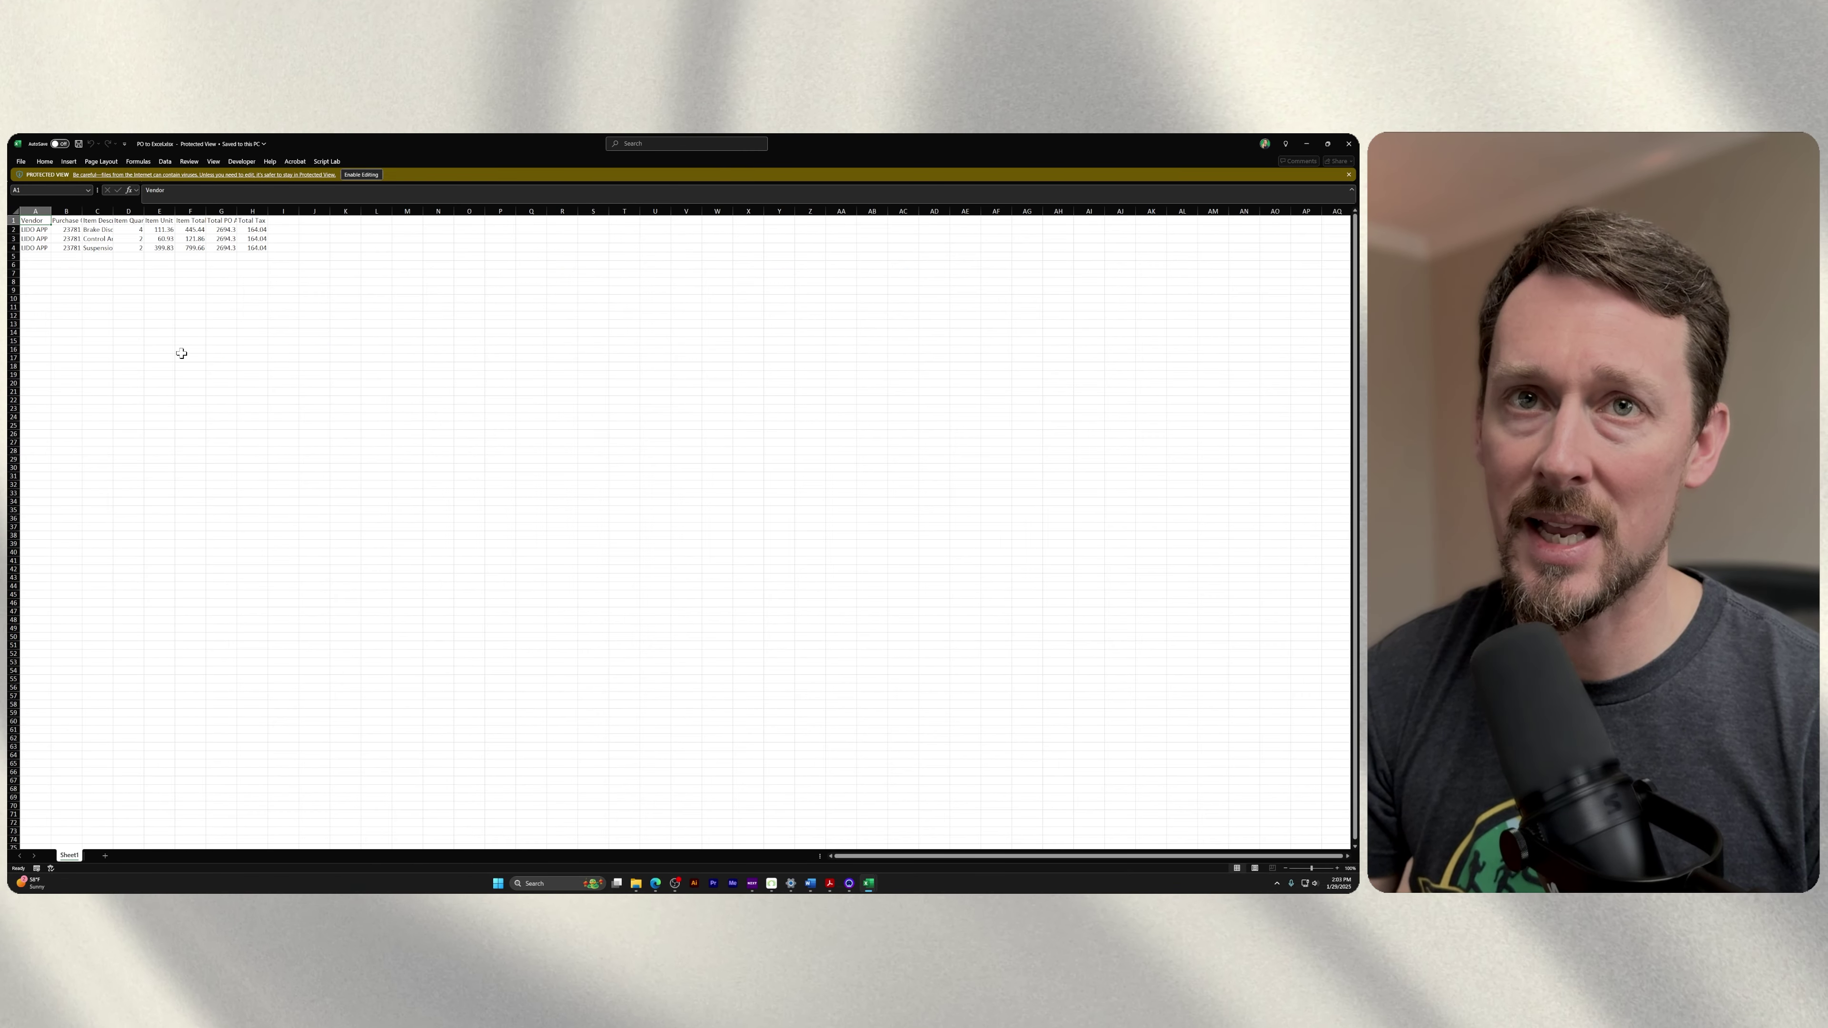
Autofit the widths of all data columns in the exported workbook, and clear the selection by choosing cell C11.
key("ctrl+a")
key("alt+h")
key("o")
key("i")
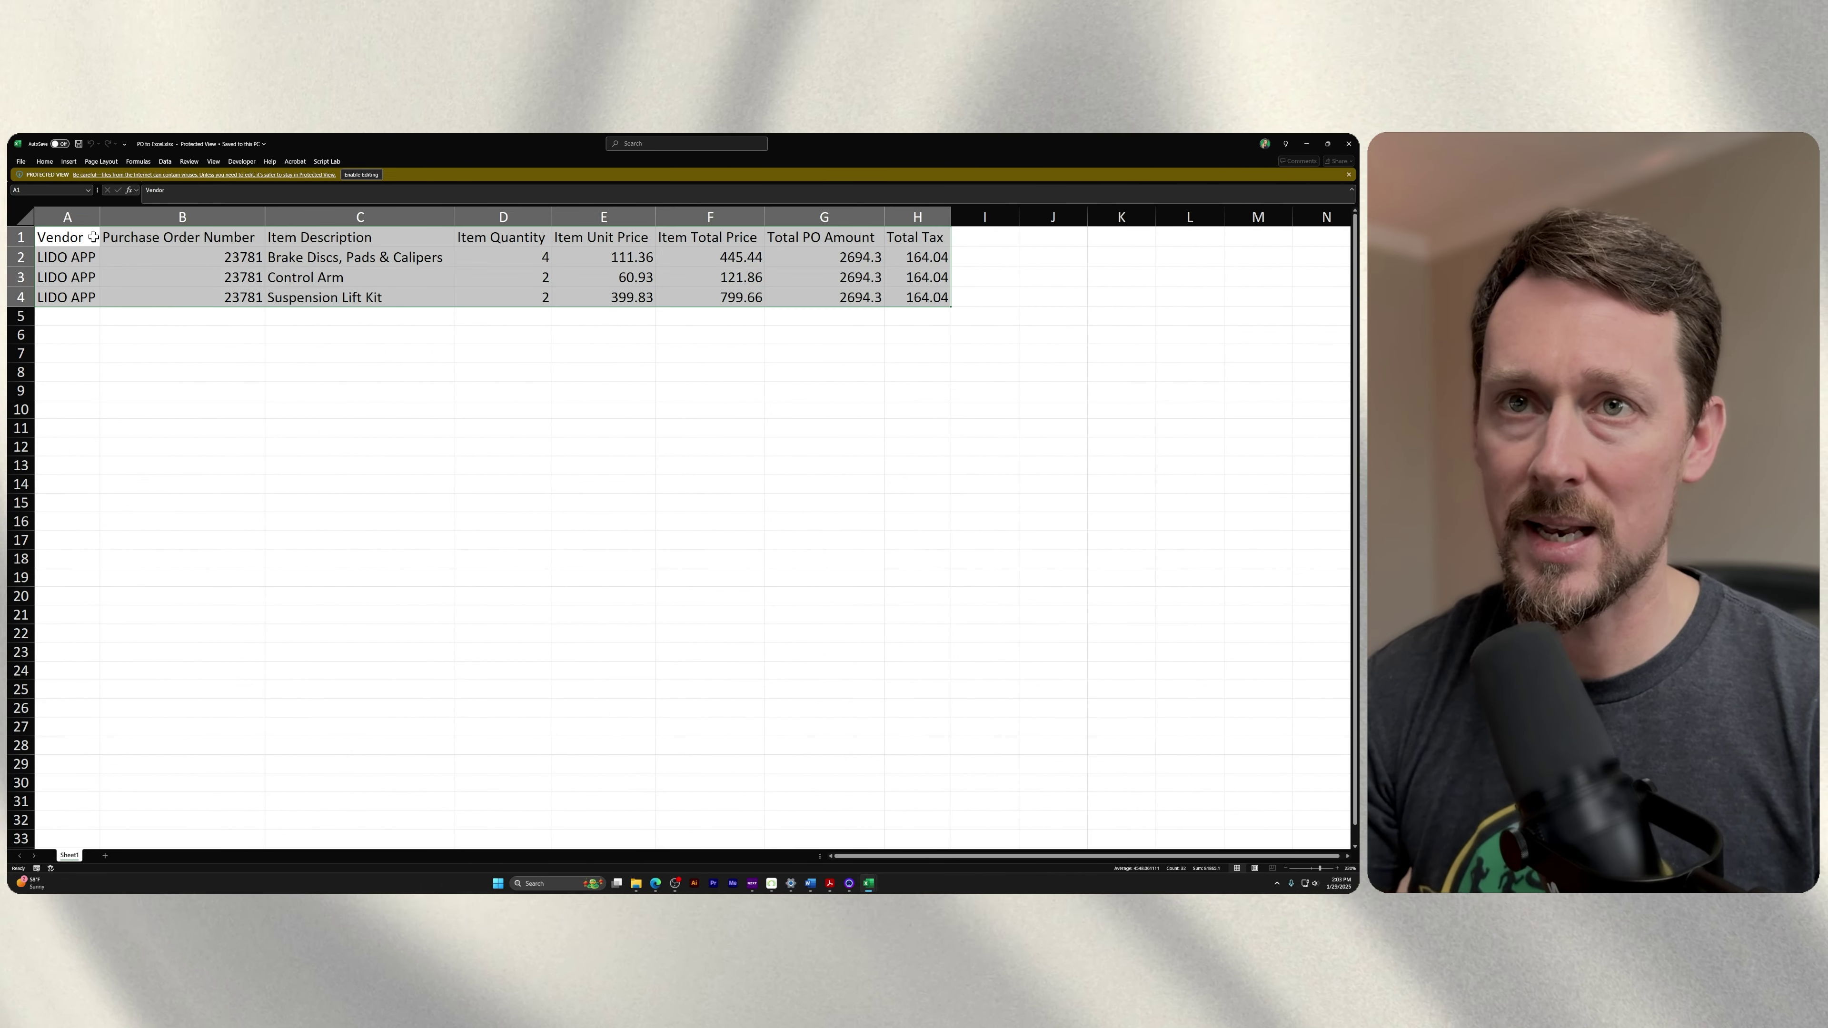
scroll(243, 261, "up", 2)
left_click(343, 456)
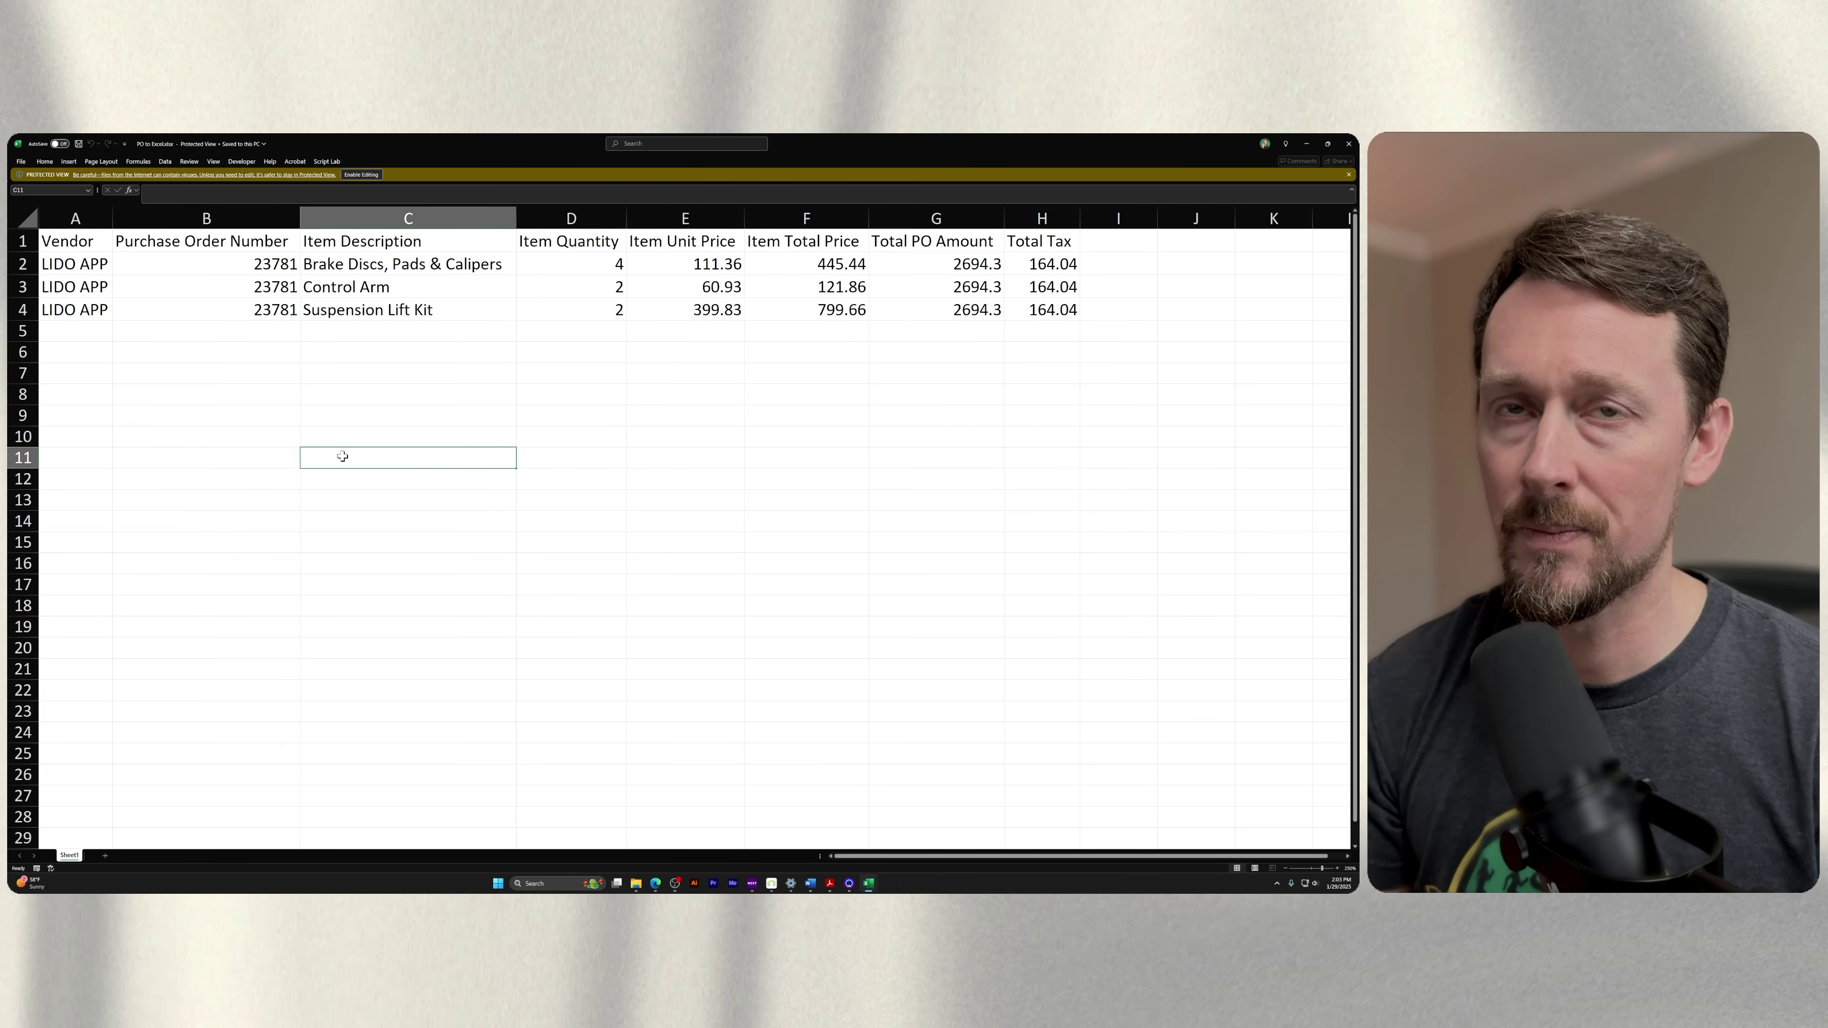